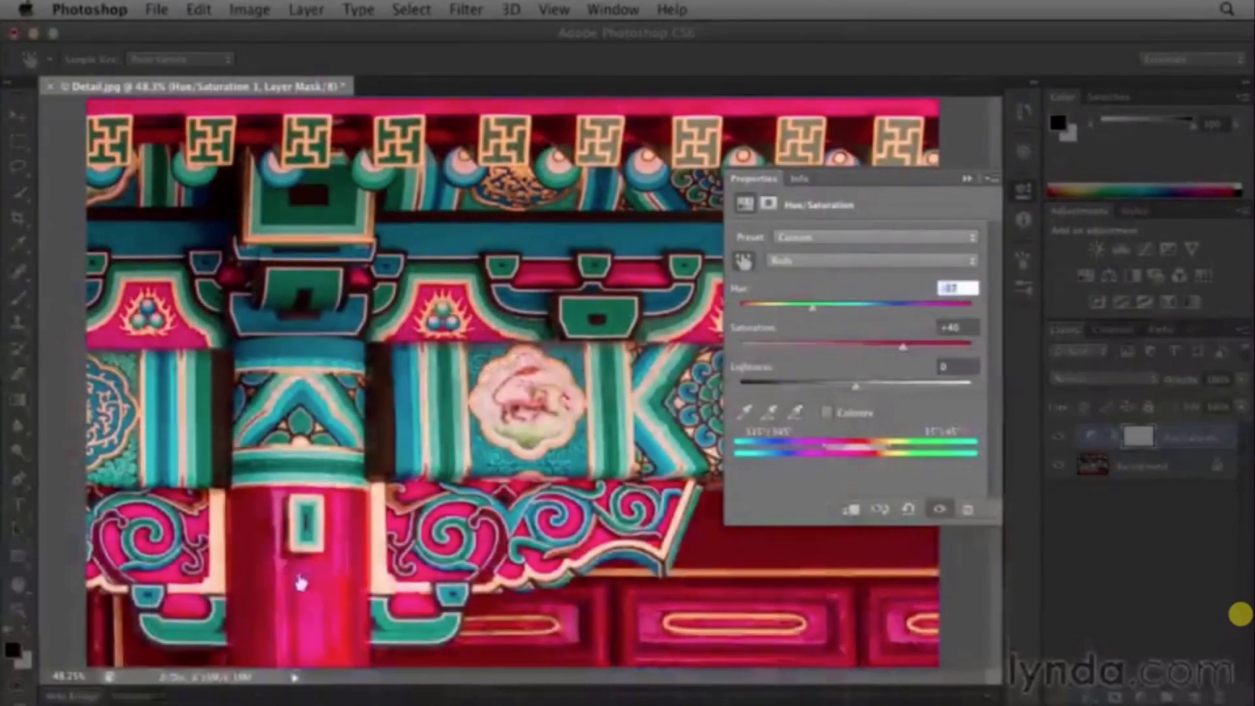
pyautogui.moveTo(300, 581); pyautogui.dragTo(219, 586)
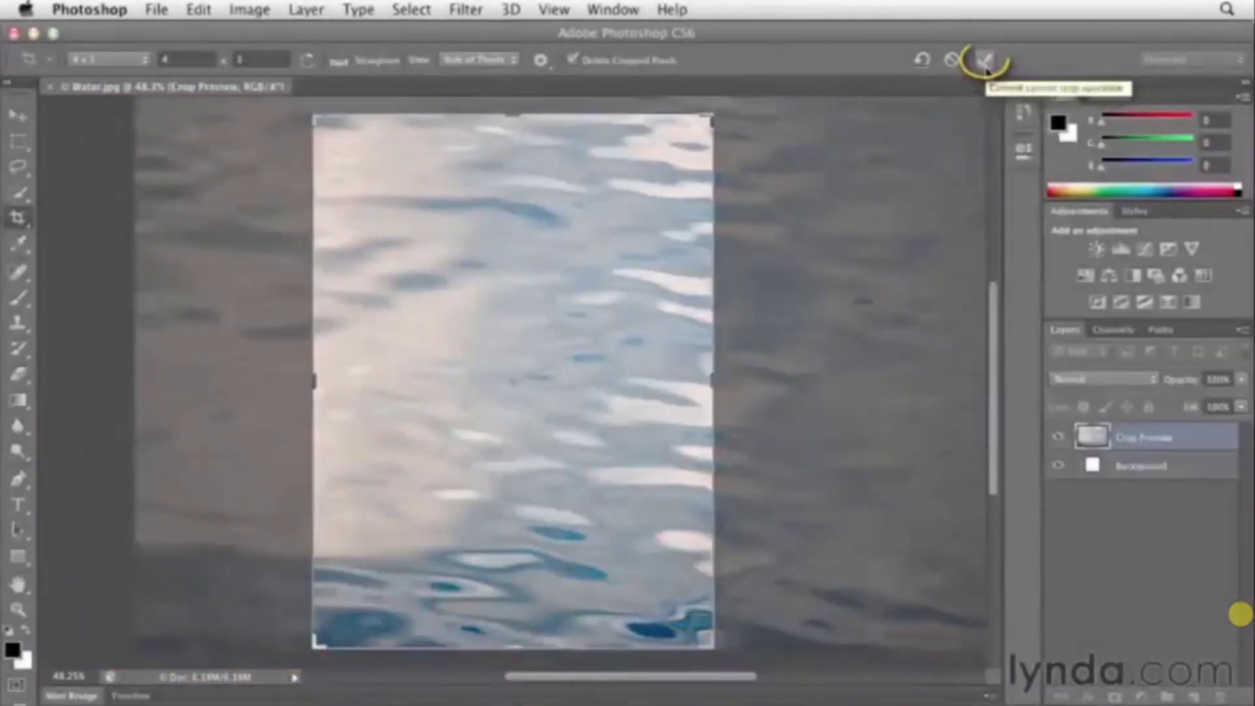
pyautogui.click(984, 60)
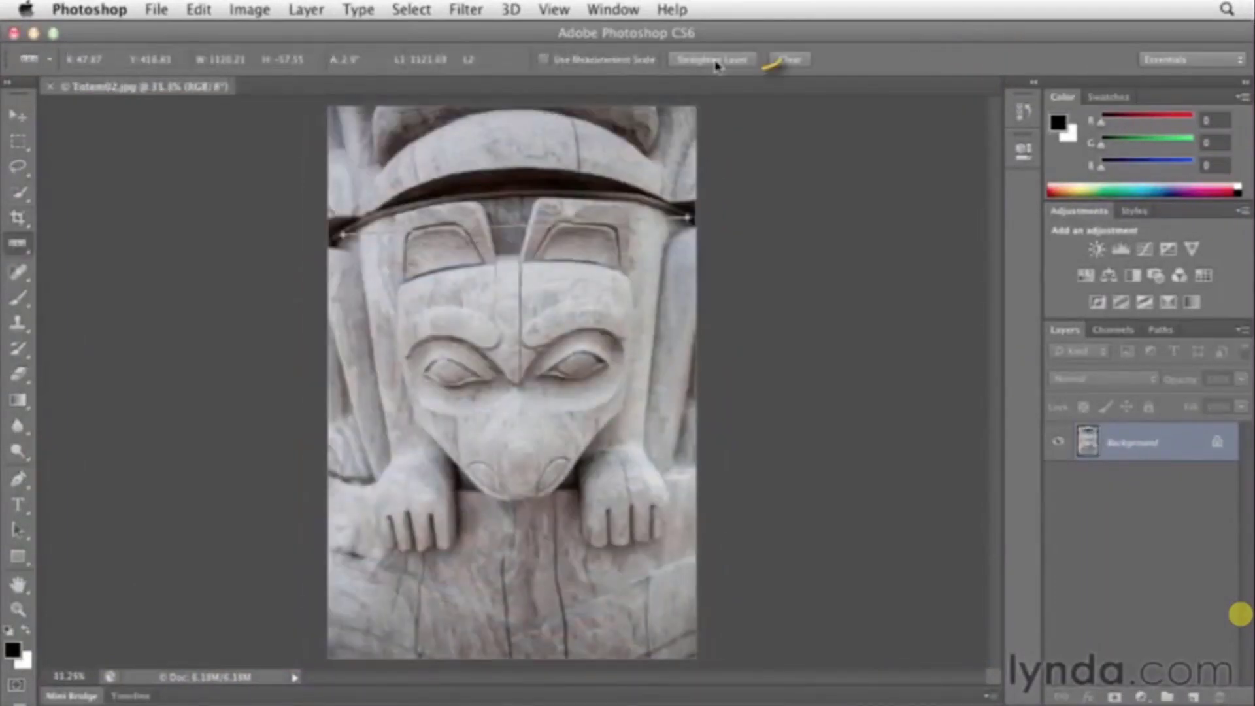
pyautogui.click(715, 61)
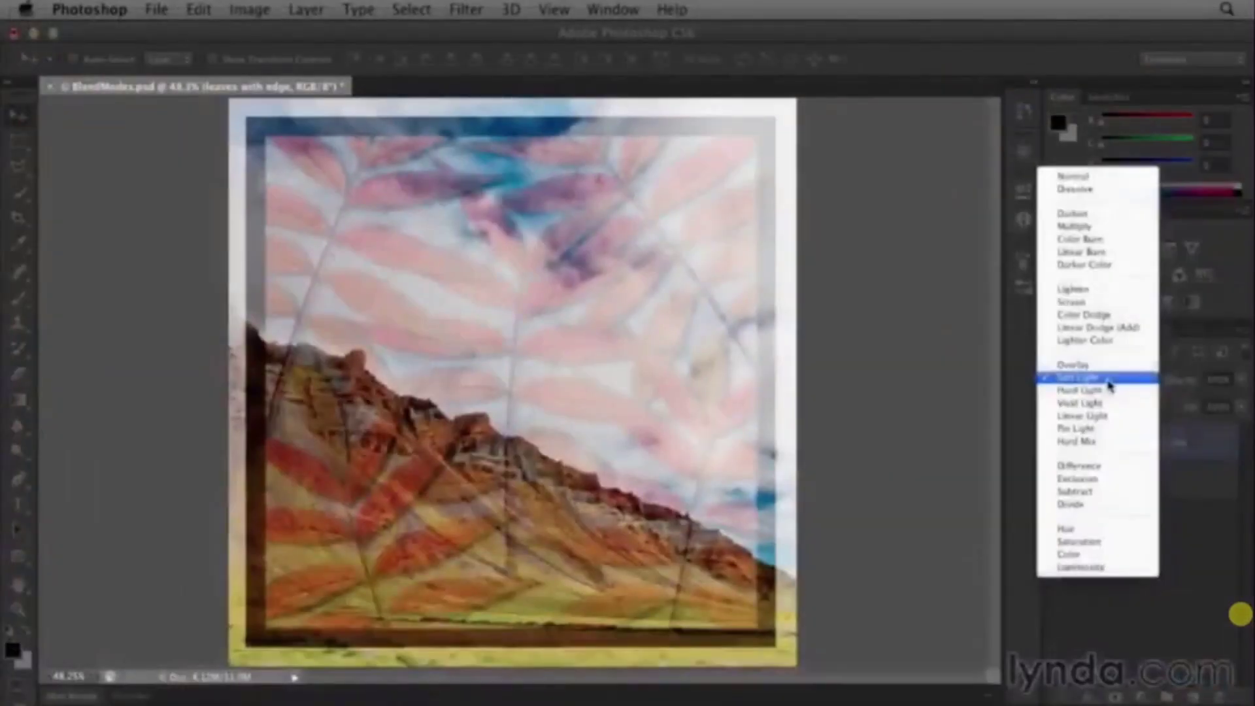
pyautogui.click(1030, 398)
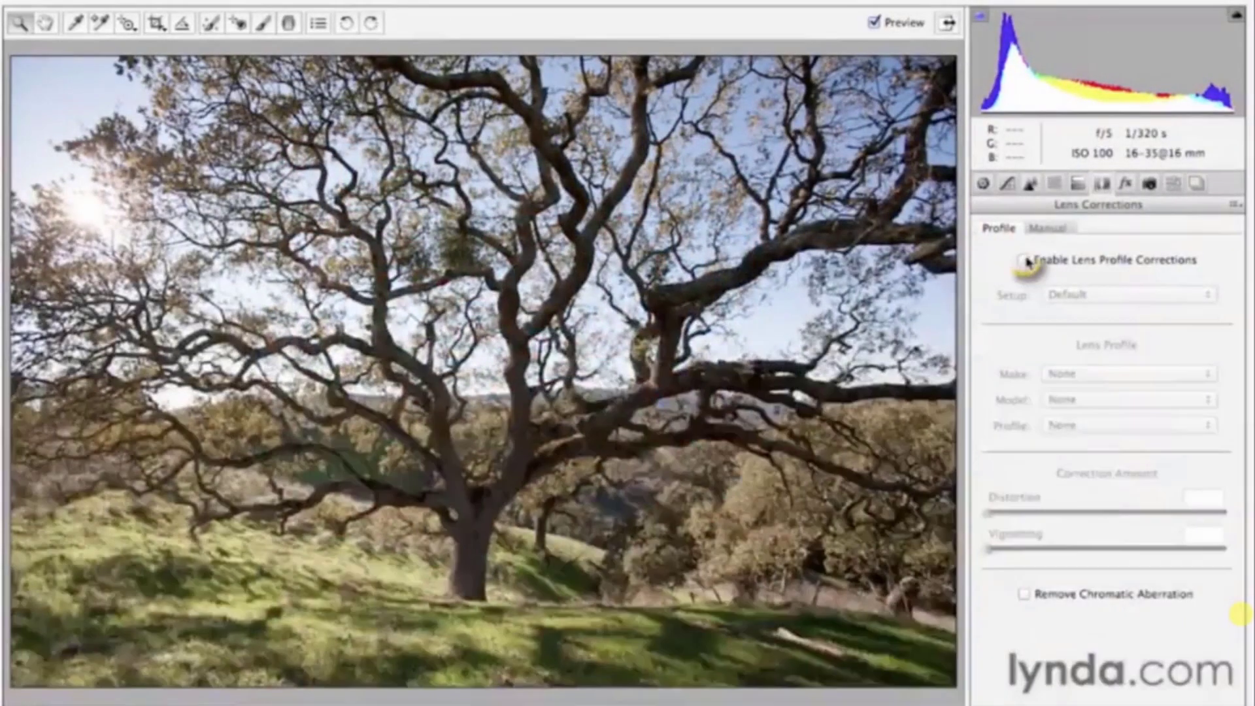
pyautogui.click(1023, 260)
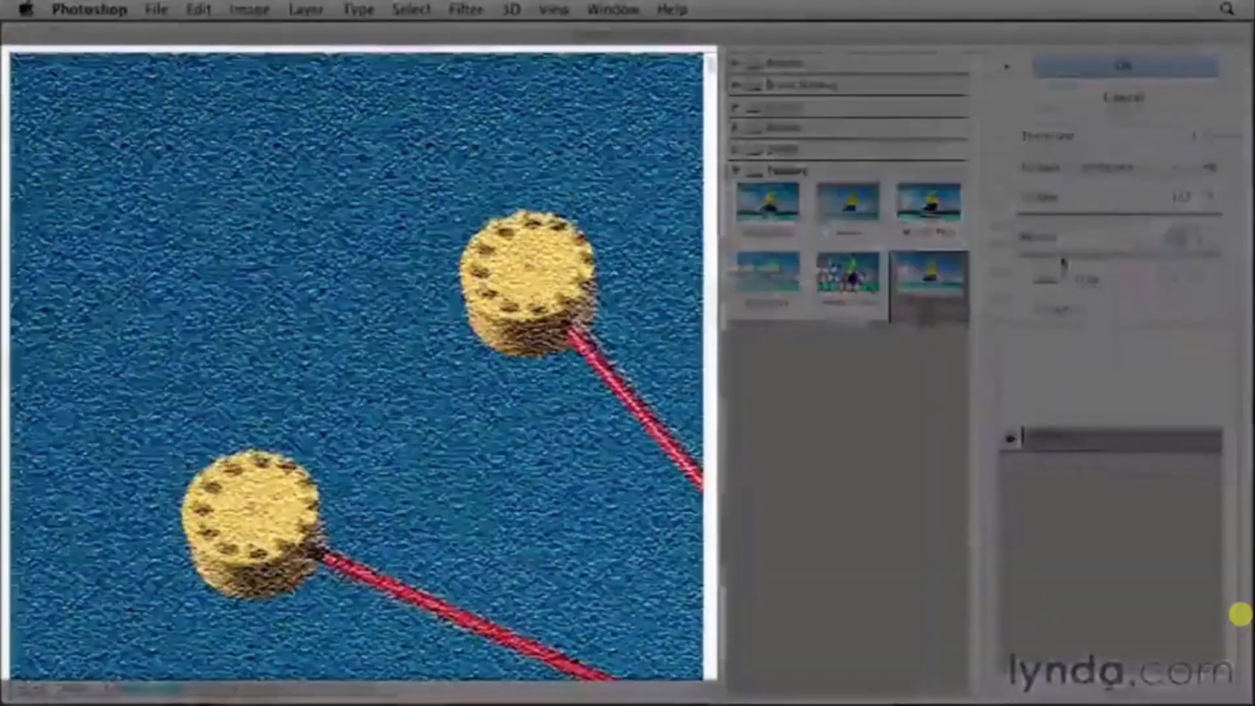
pyautogui.moveTo(1058, 258); pyautogui.dragTo(1030, 260)
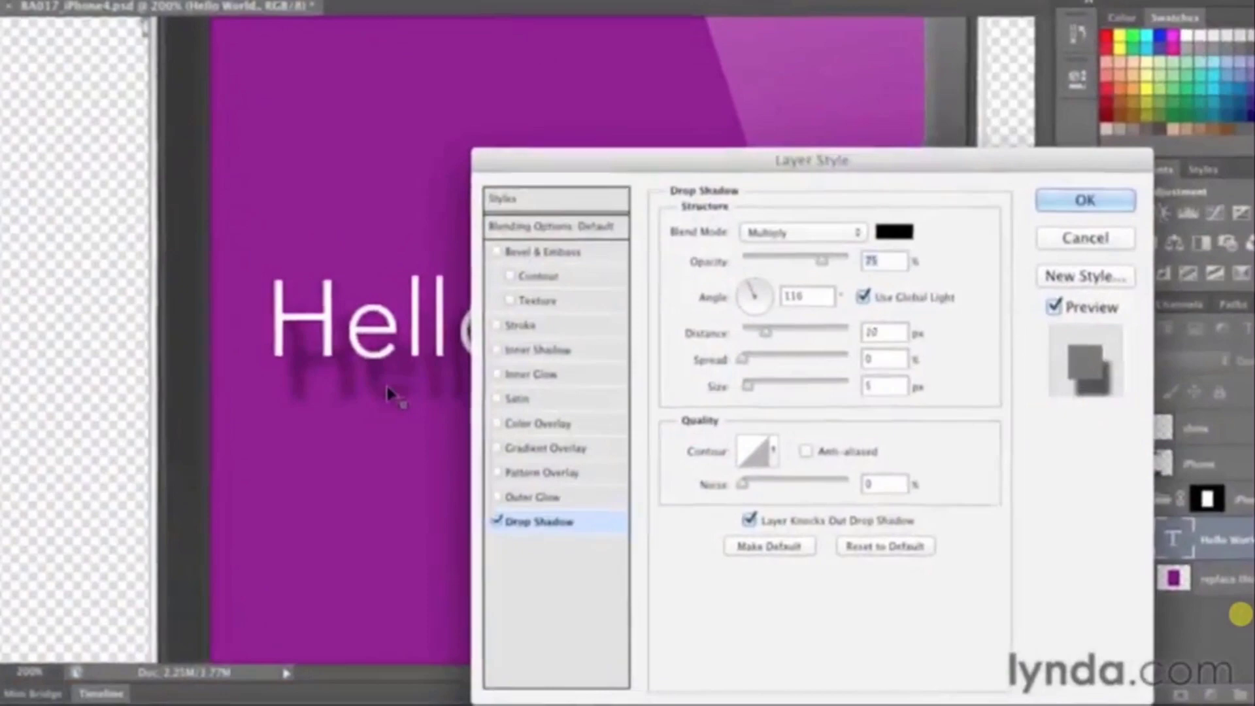
pyautogui.moveTo(388, 387); pyautogui.dragTo(303, 383)
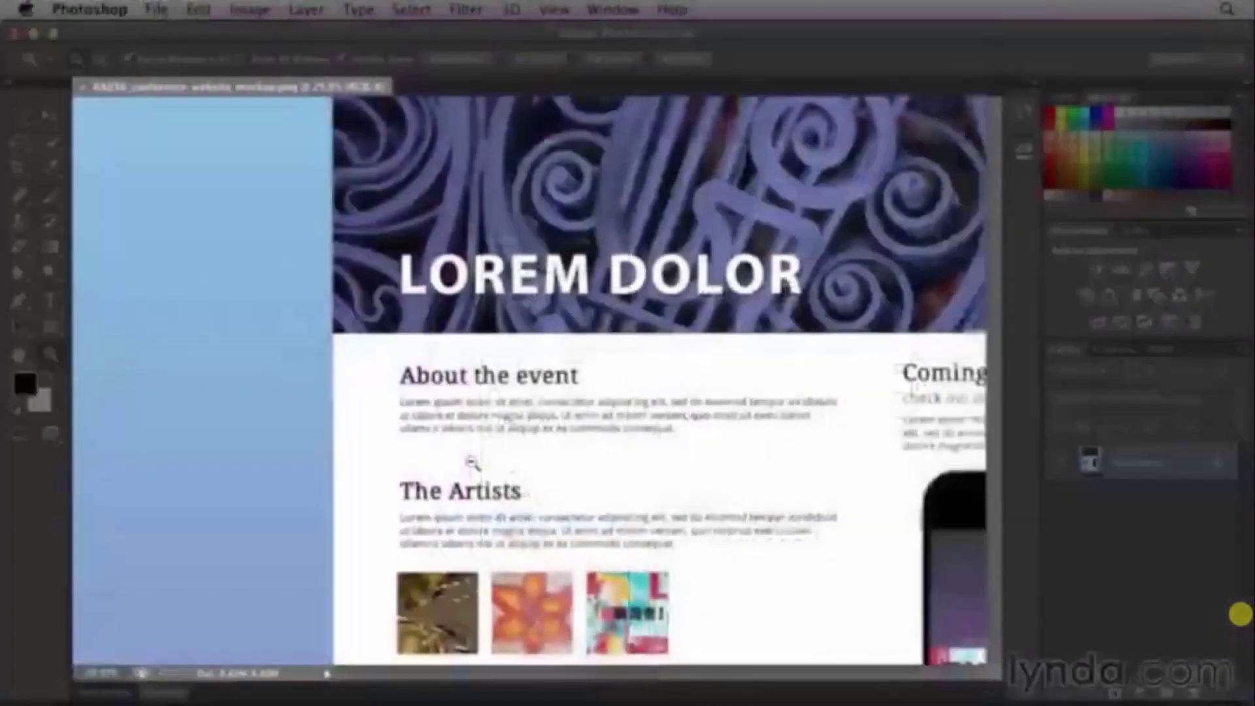
pyautogui.moveTo(727, 554); pyautogui.dragTo(511, 230)
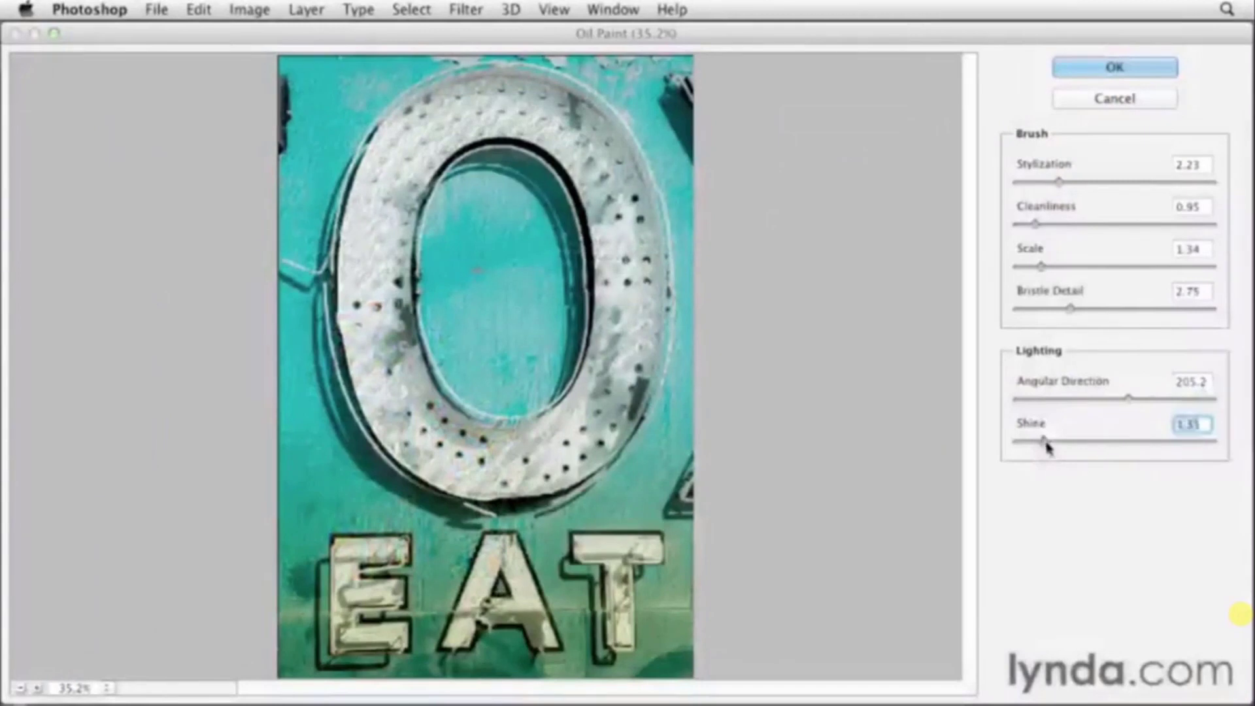
pyautogui.moveTo(1046, 447); pyautogui.dragTo(1100, 449)
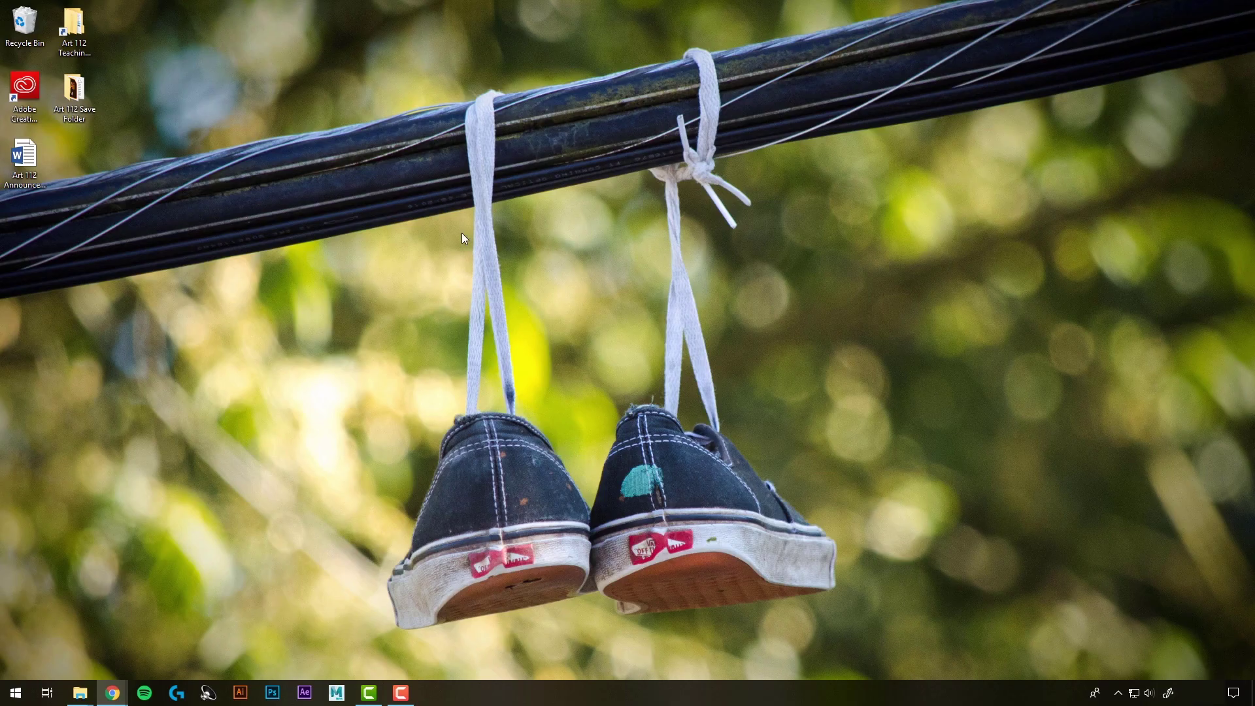
# Look over the available apps in Adobe Creative Cloud, close it and launch Photoshop
pyautogui.doubleClick(29, 82)
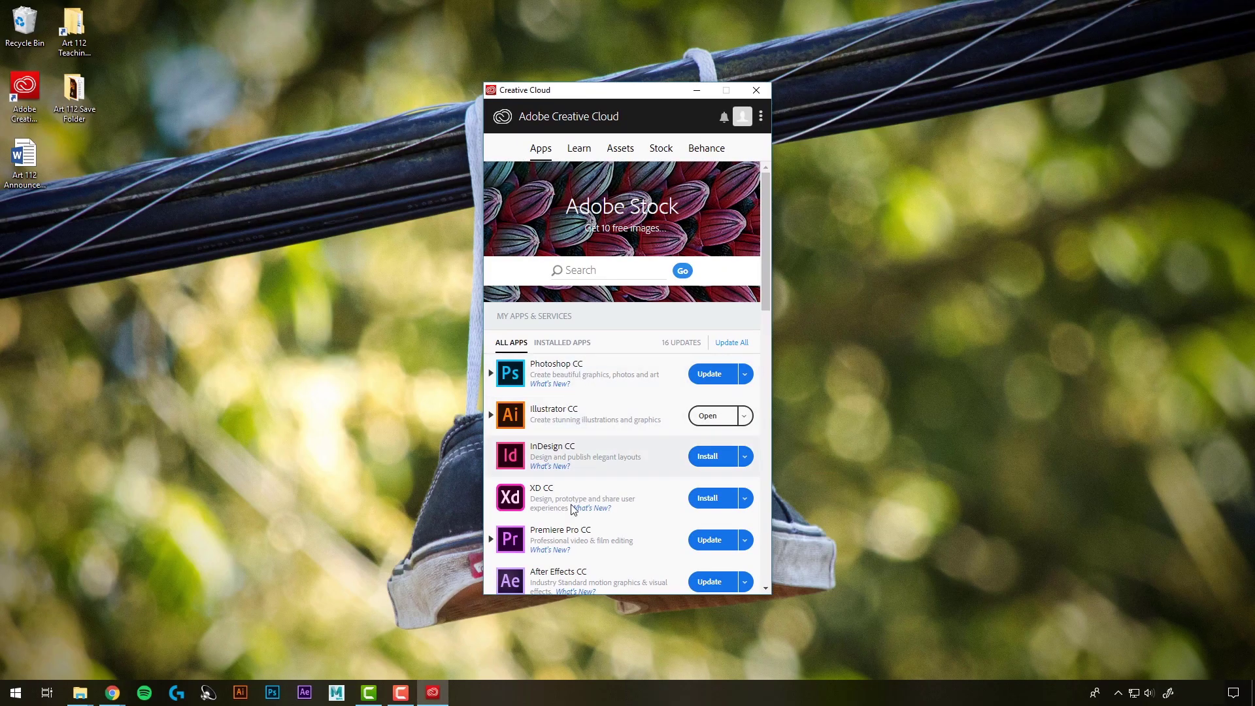
pyautogui.click(756, 91)
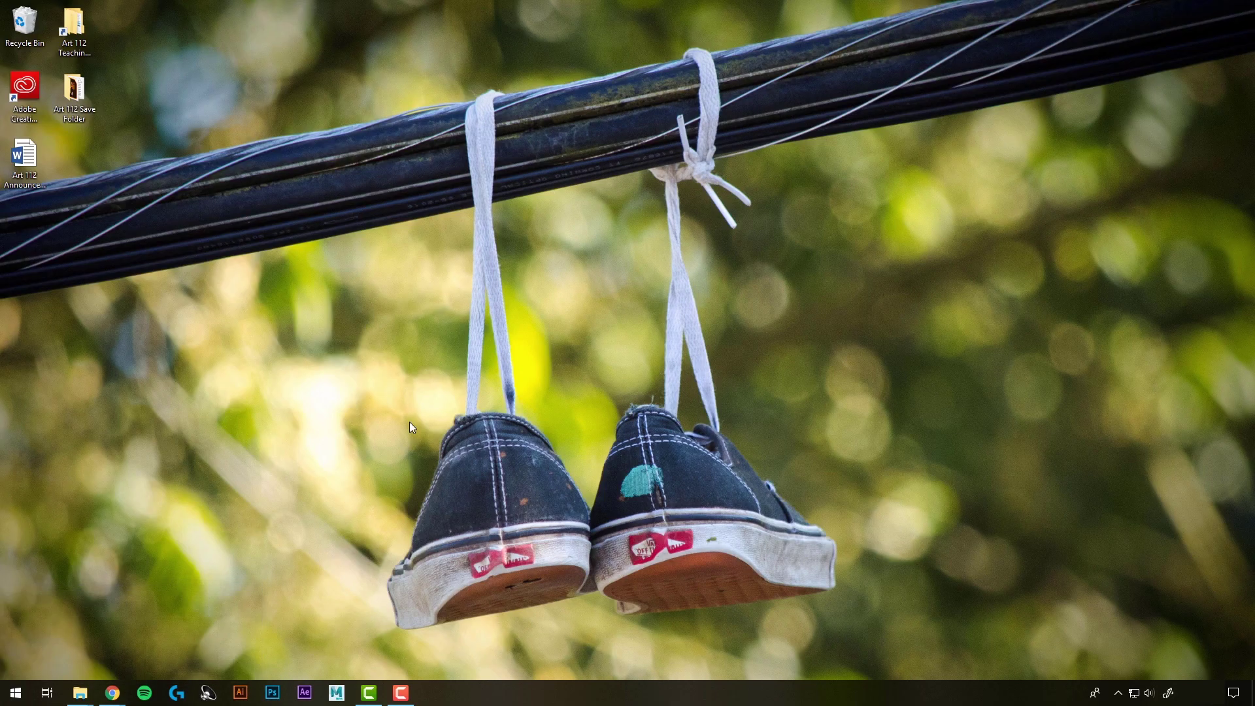
pyautogui.click(16, 693)
pyautogui.click(328, 421)
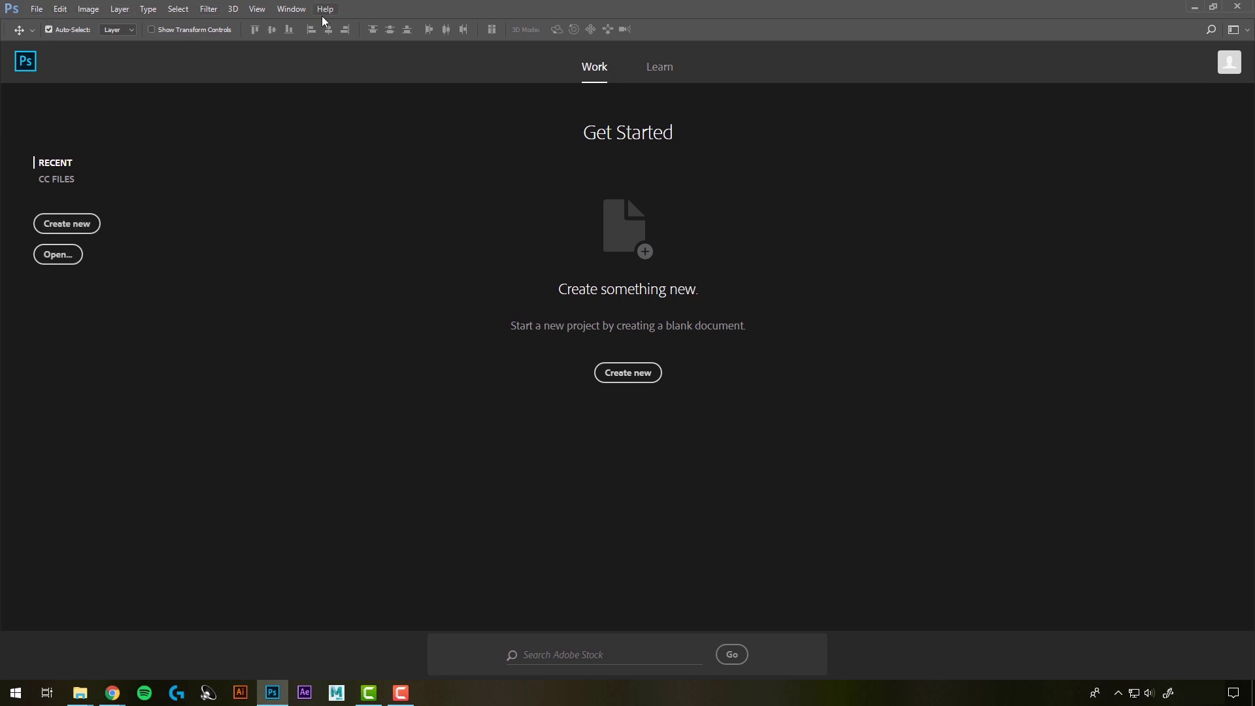
# Start a new document from the recent Letter preset, 8.5 x 11 in, and name it Test
pyautogui.click(40, 11)
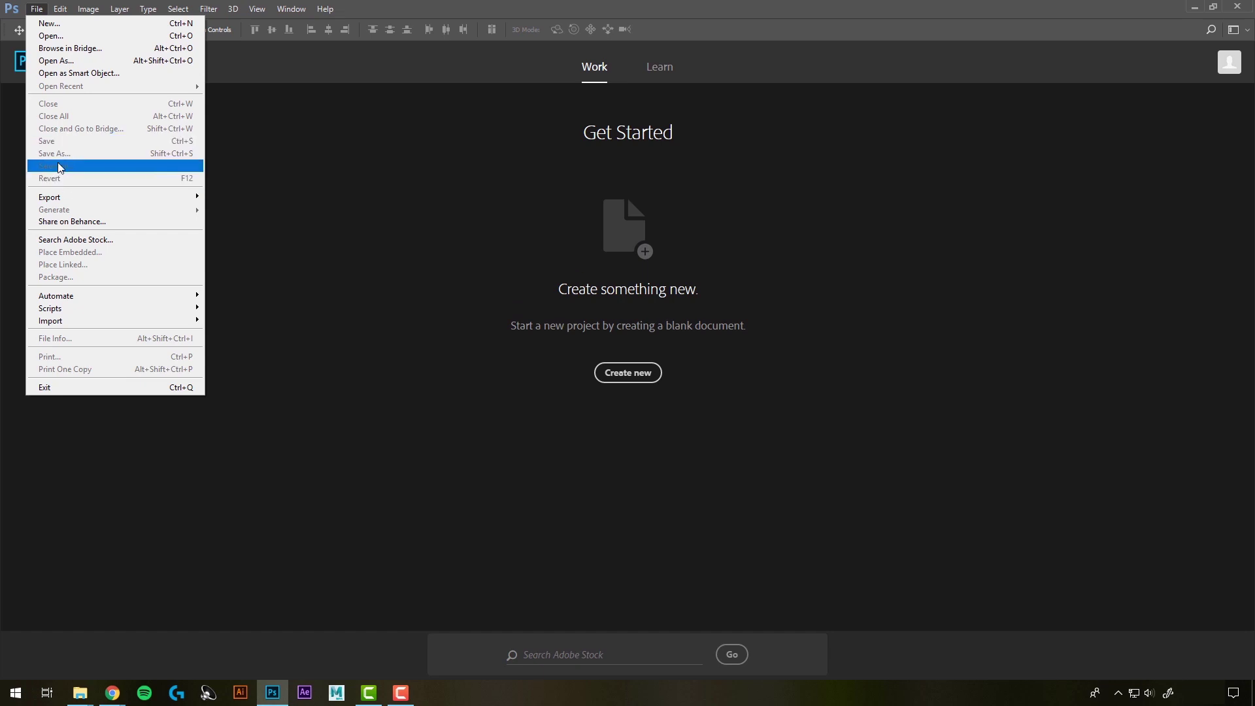
pyautogui.click(37, 9)
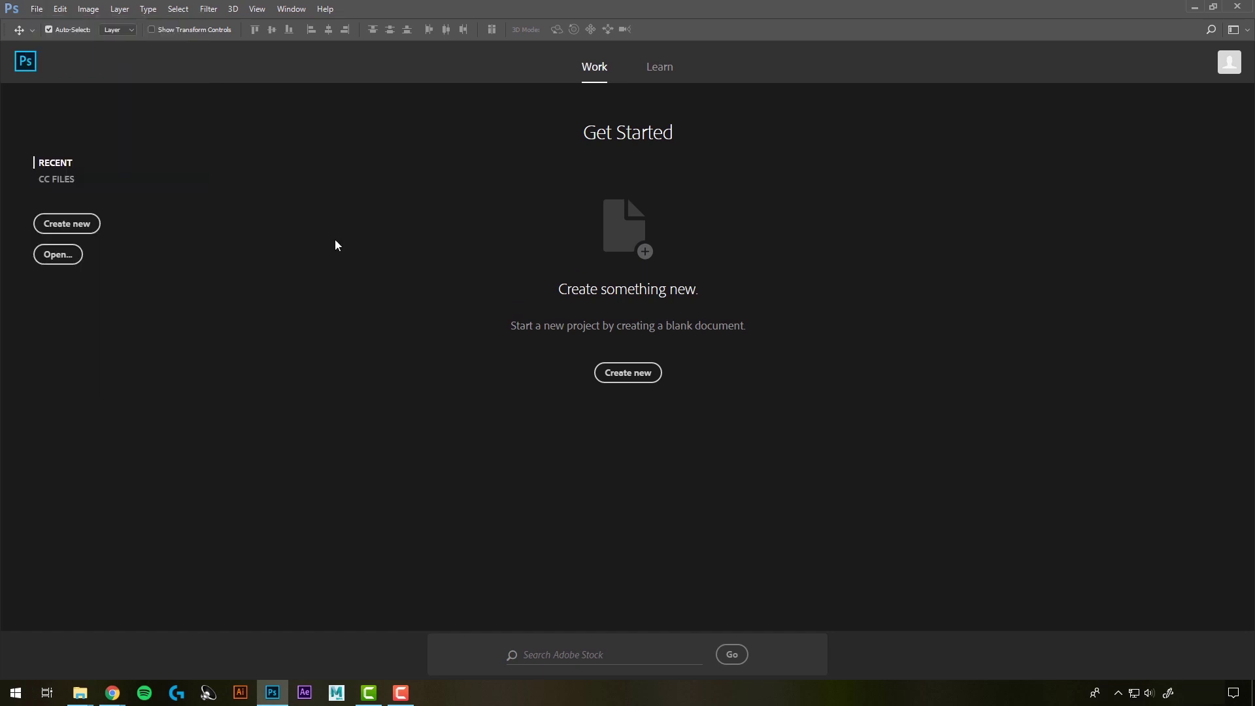
pyautogui.click(91, 227)
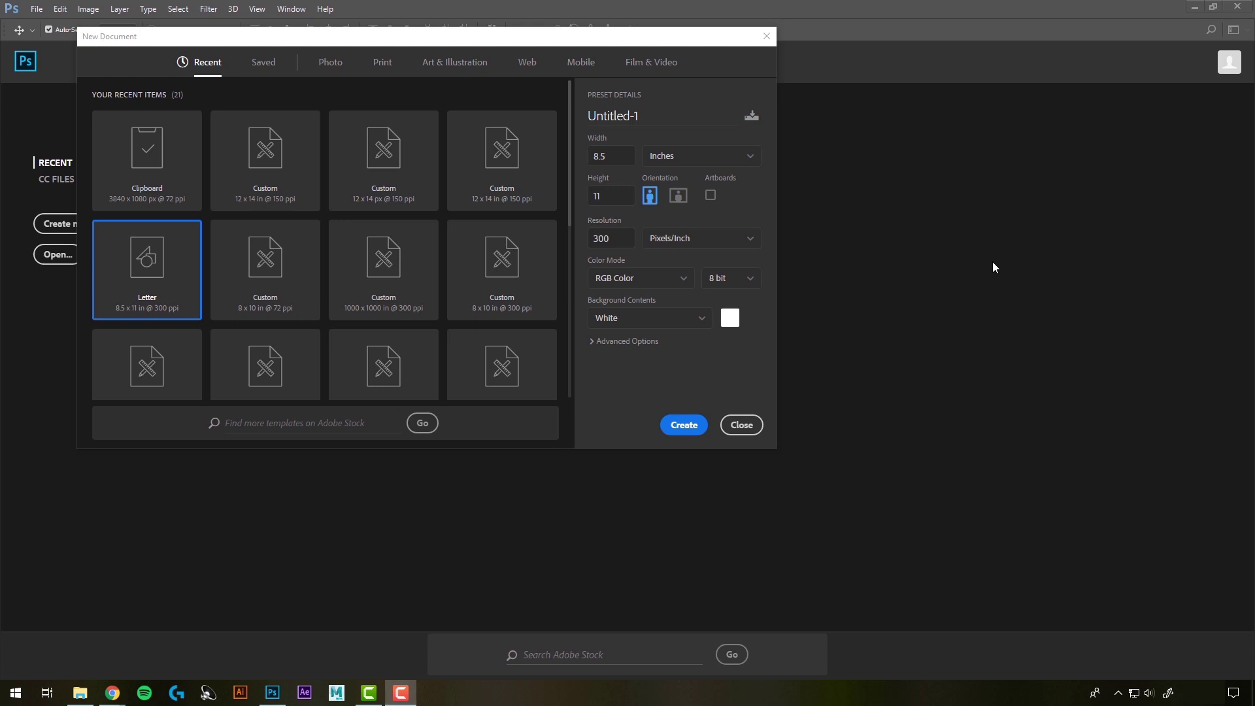
pyautogui.click(313, 37)
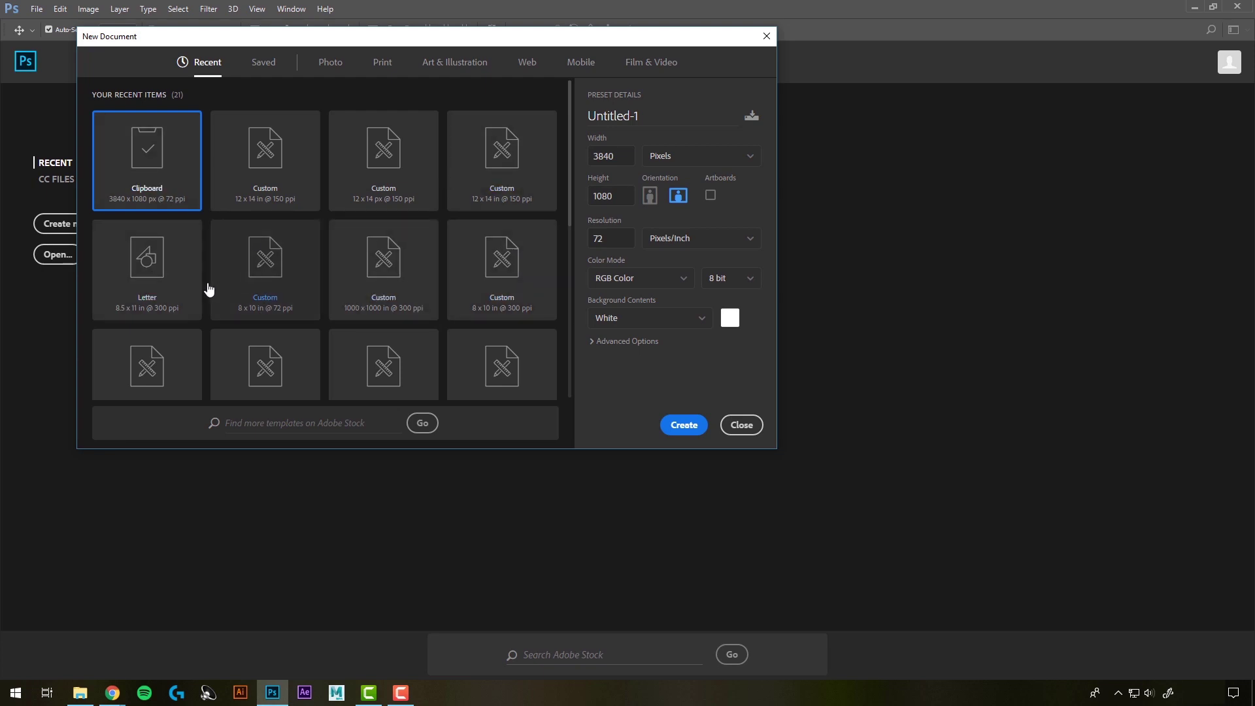
pyautogui.click(169, 268)
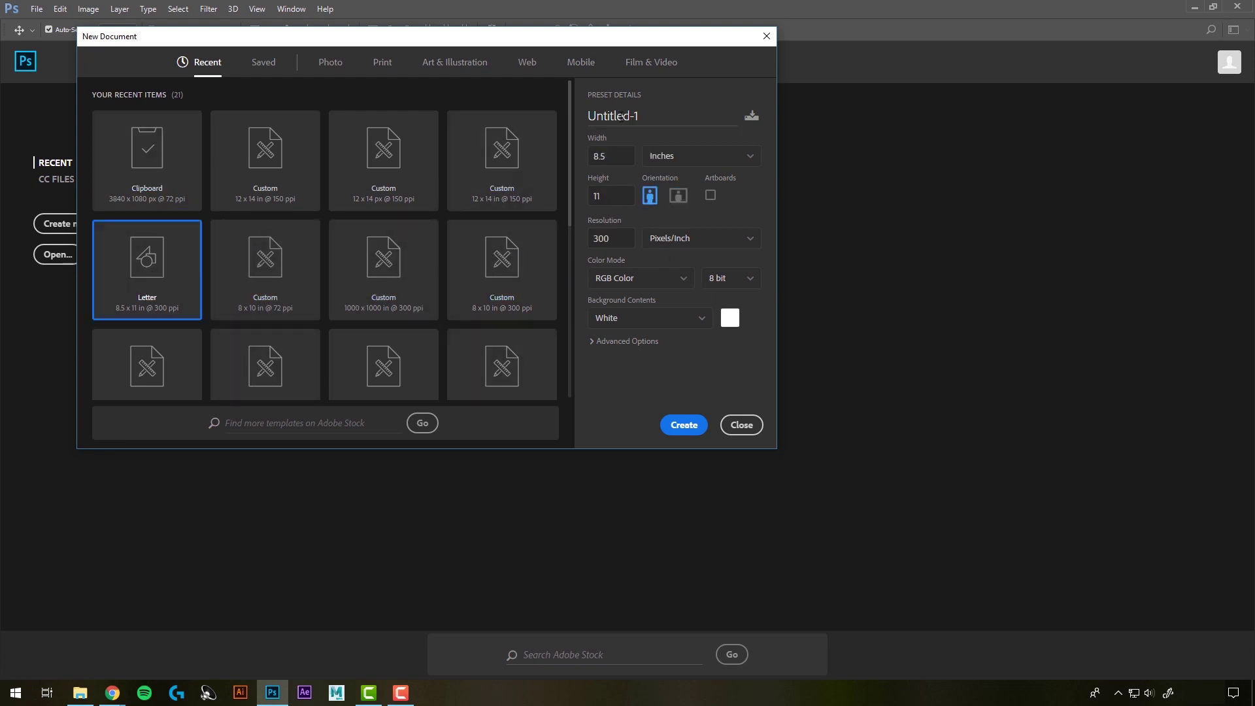
pyautogui.moveTo(660, 117); pyautogui.dragTo(583, 116)
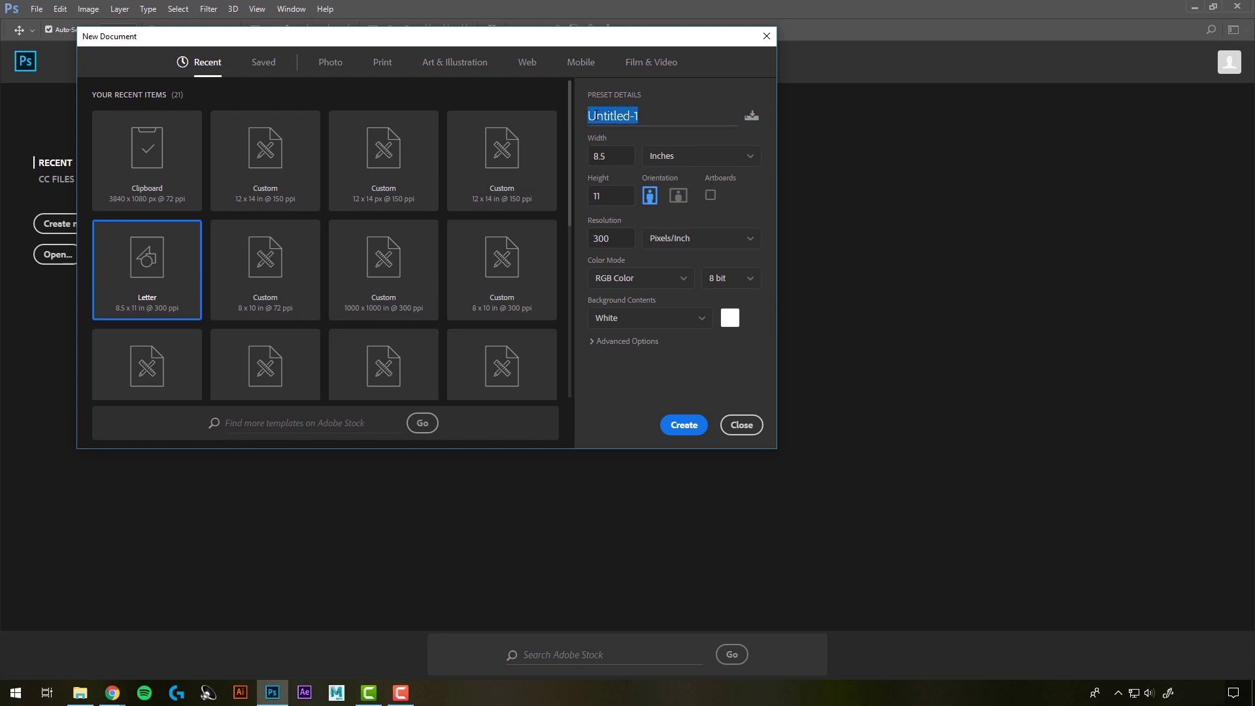
pyautogui.write('Test')
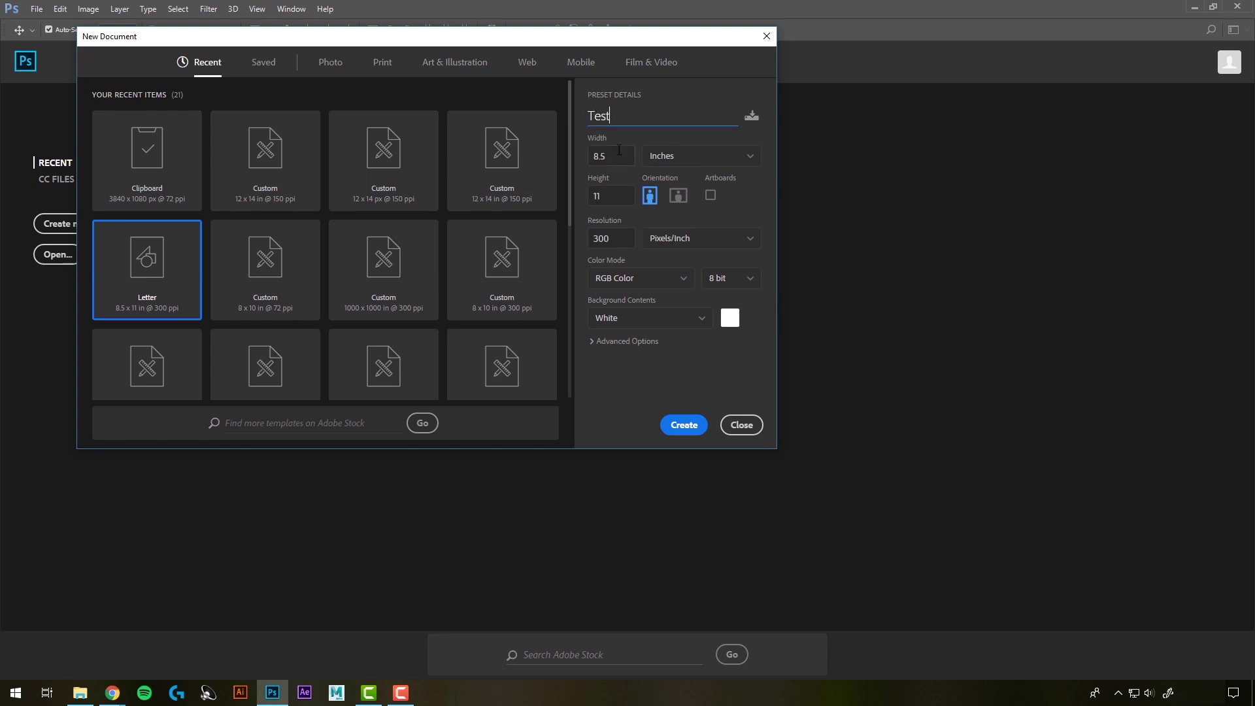
# Keep the new document in inches with portrait orientation and set its resolution to 150 pixels/inch
pyautogui.click(694, 160)
pyautogui.click(680, 201)
pyautogui.click(673, 199)
pyautogui.click(651, 198)
pyautogui.doubleClick(609, 238)
pyautogui.write('150')
# Keep RGB Color as the color mode, choose White background contents and create the document
pyautogui.click(678, 285)
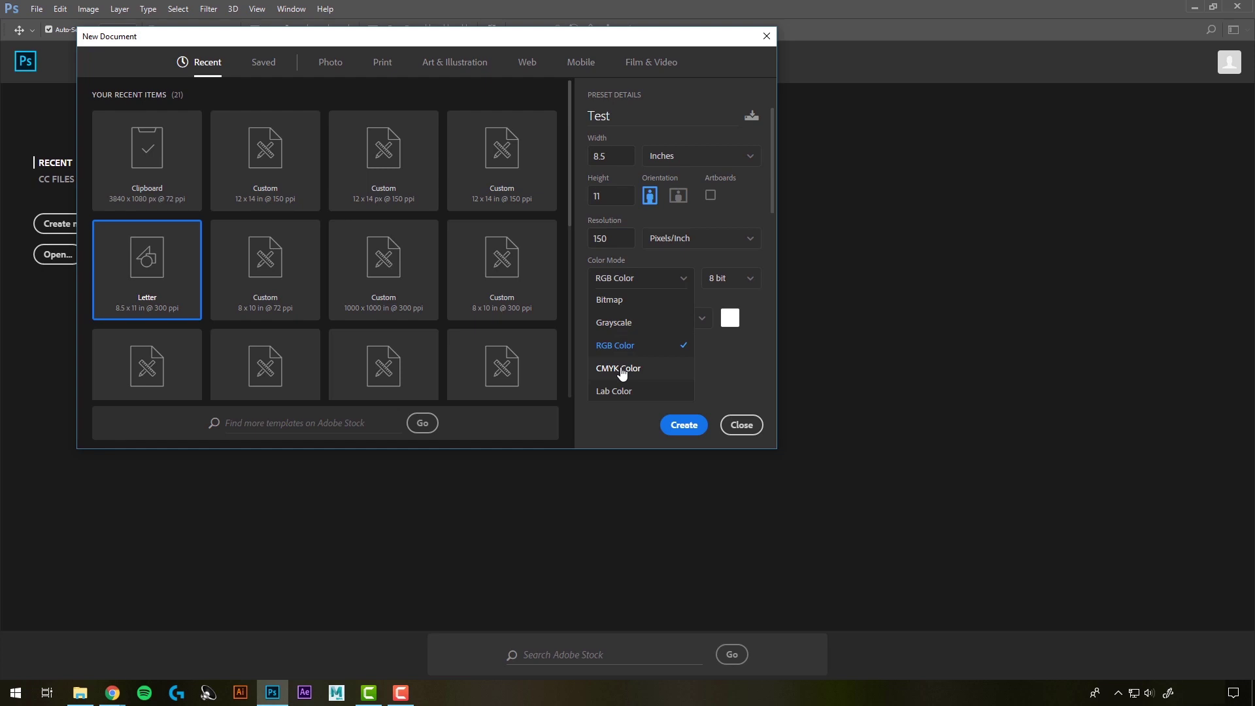
pyautogui.click(715, 348)
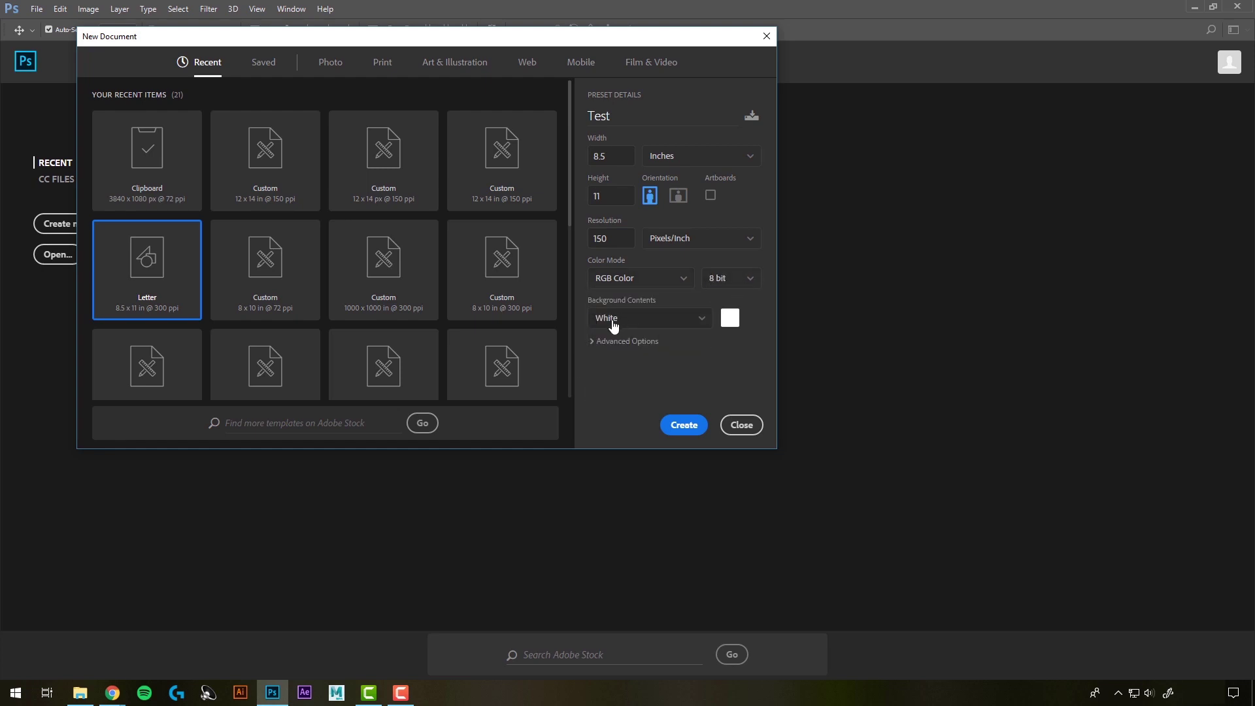
pyautogui.click(703, 322)
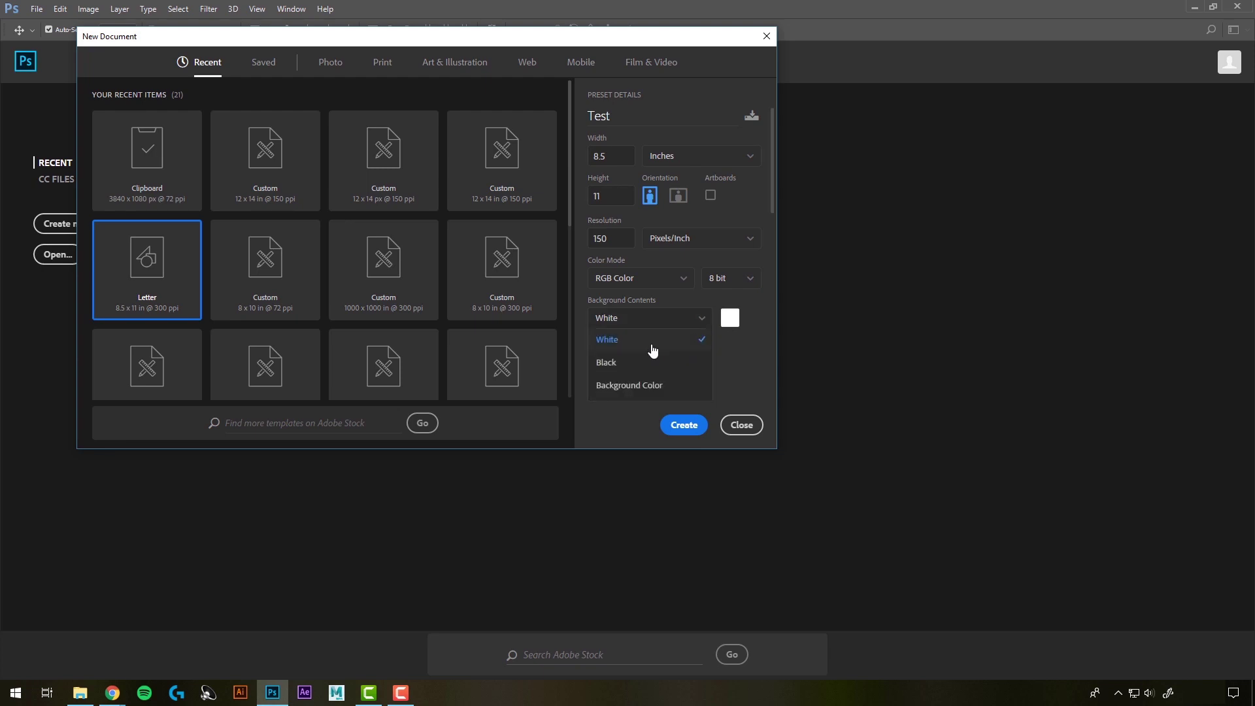
pyautogui.click(664, 340)
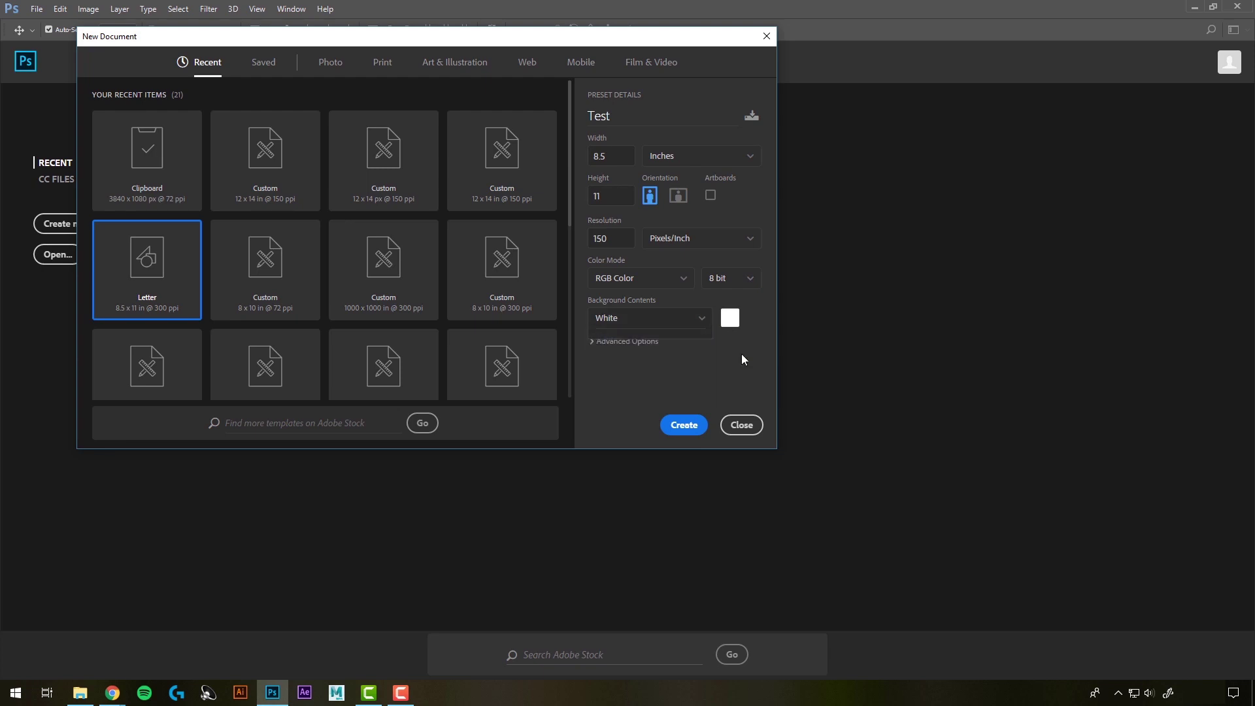
pyautogui.click(683, 426)
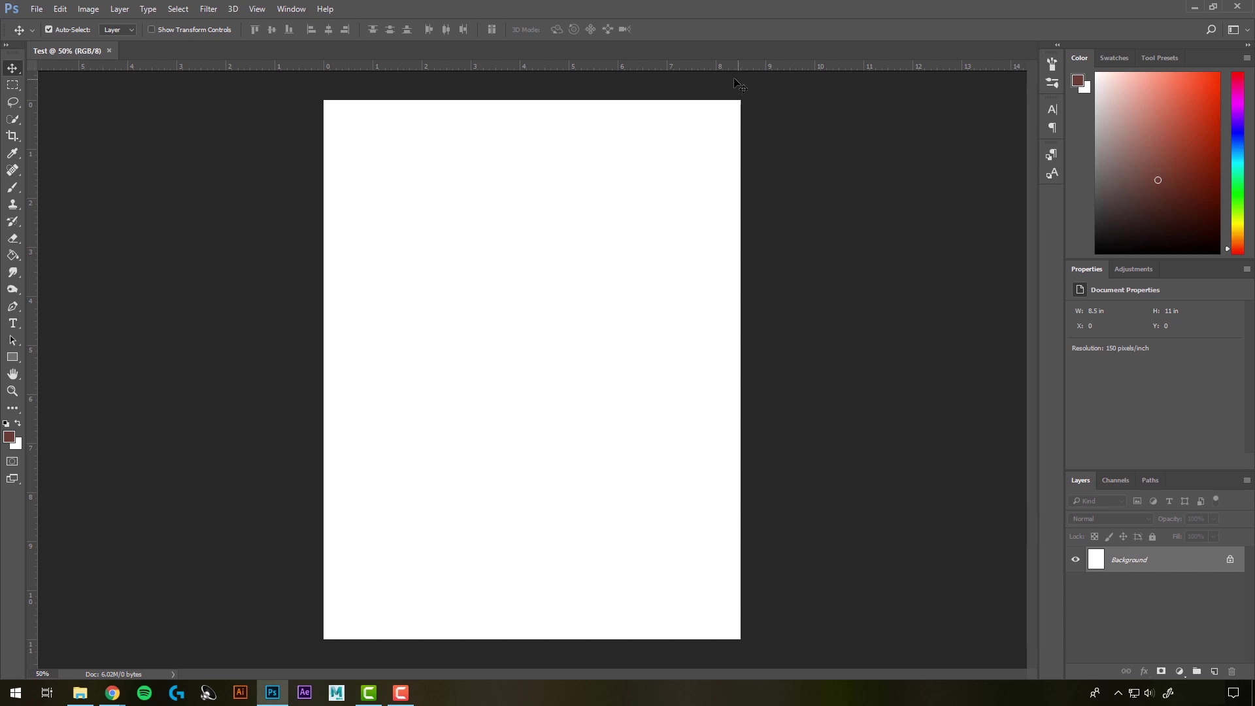
# Review the document's dimensions and resolution in the Image Size settings without changing them
pyautogui.click(88, 9)
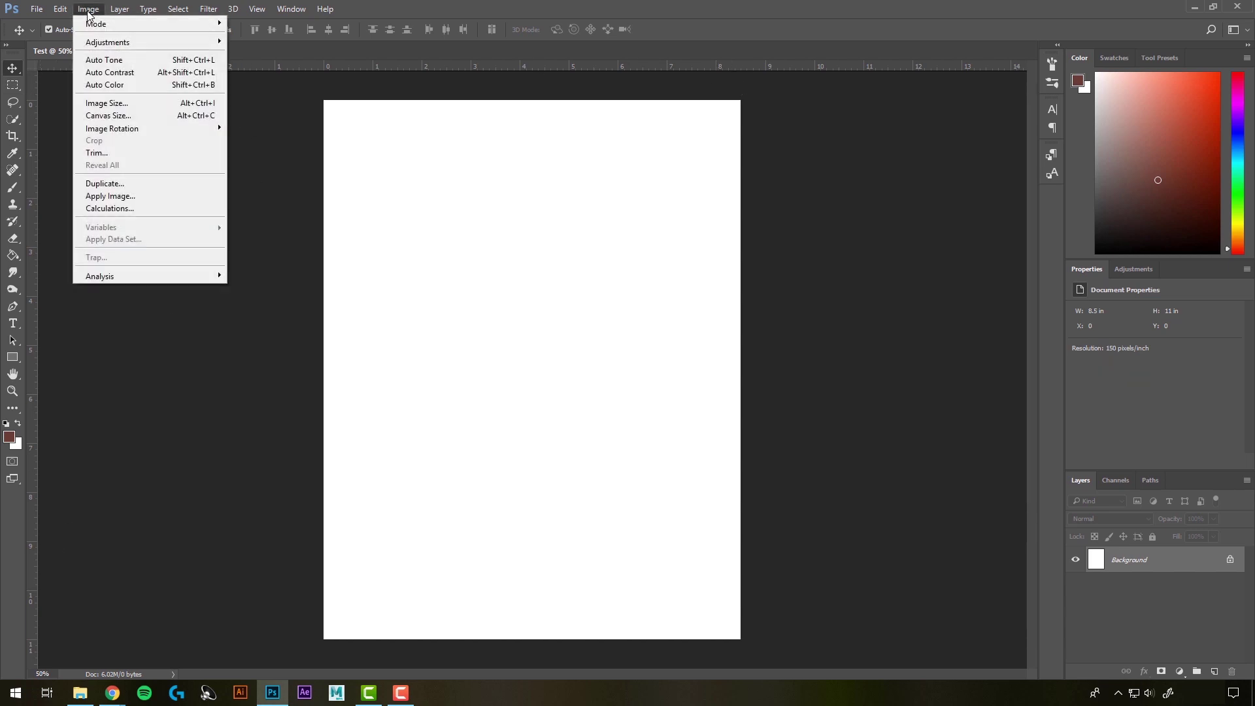
pyautogui.click(122, 103)
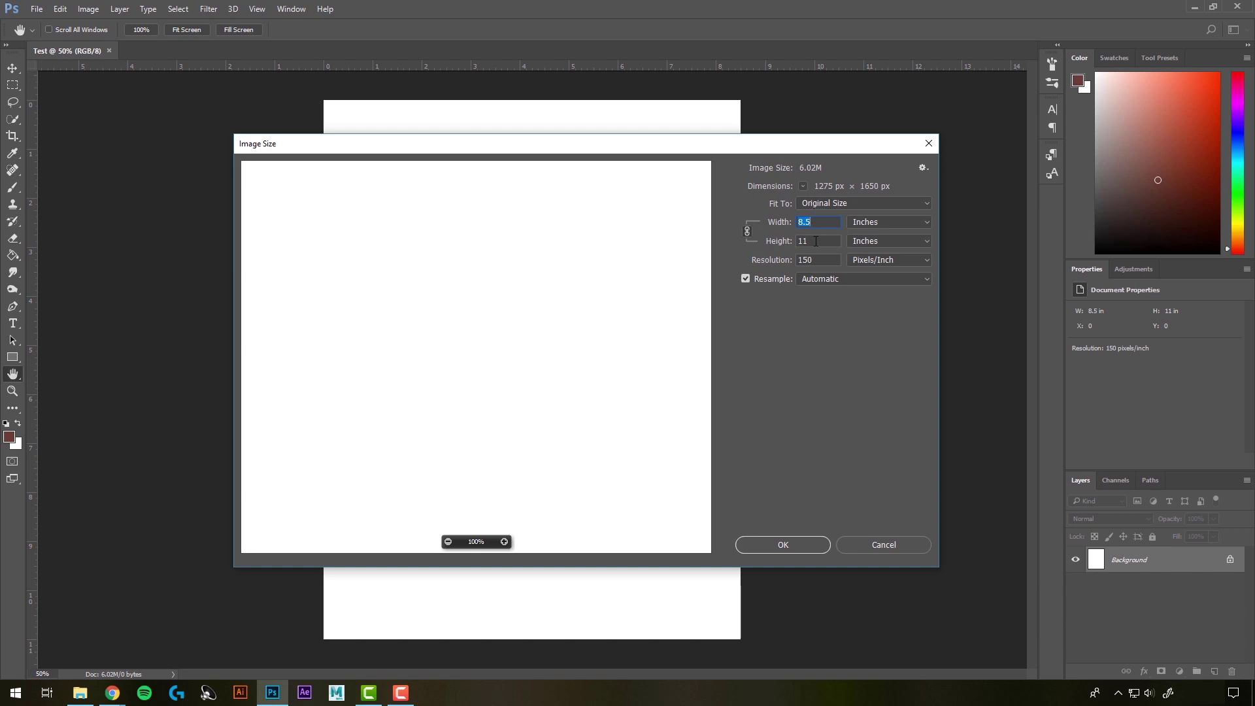
pyautogui.click(874, 546)
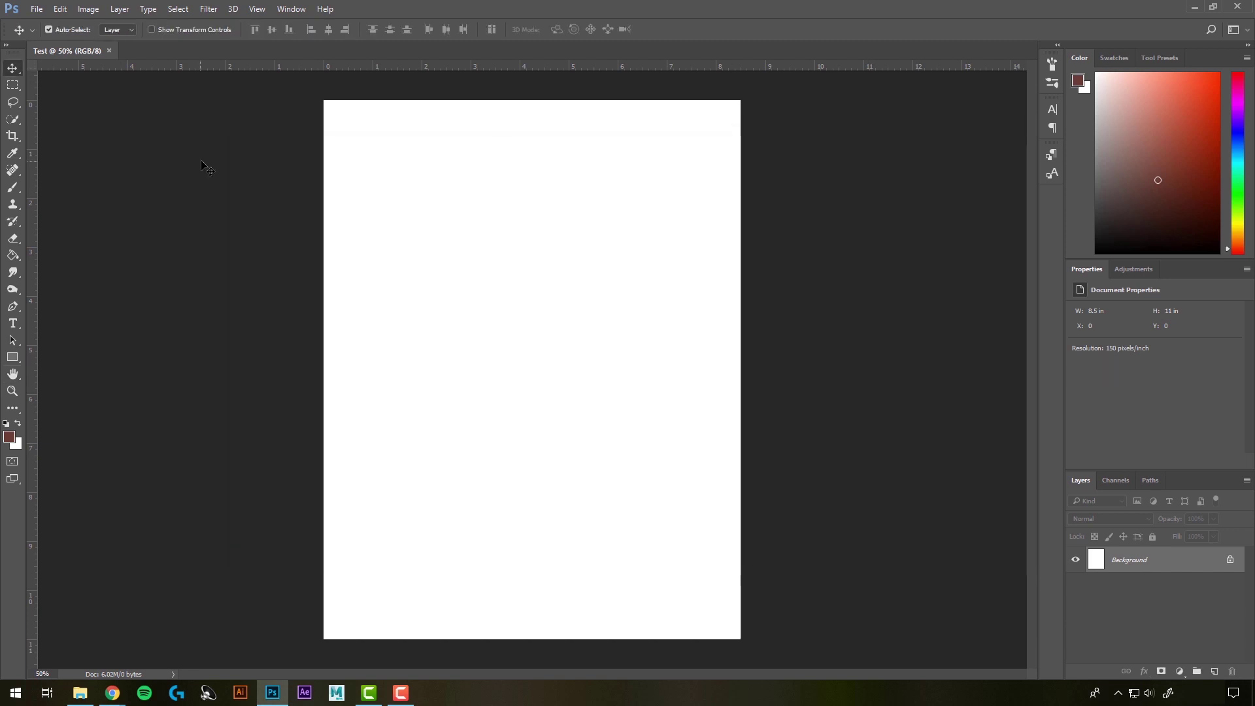
# Save the document as Test.psd in Photoshop format in the Art 112 Save Folder, replacing the existing file
pyautogui.click(38, 10)
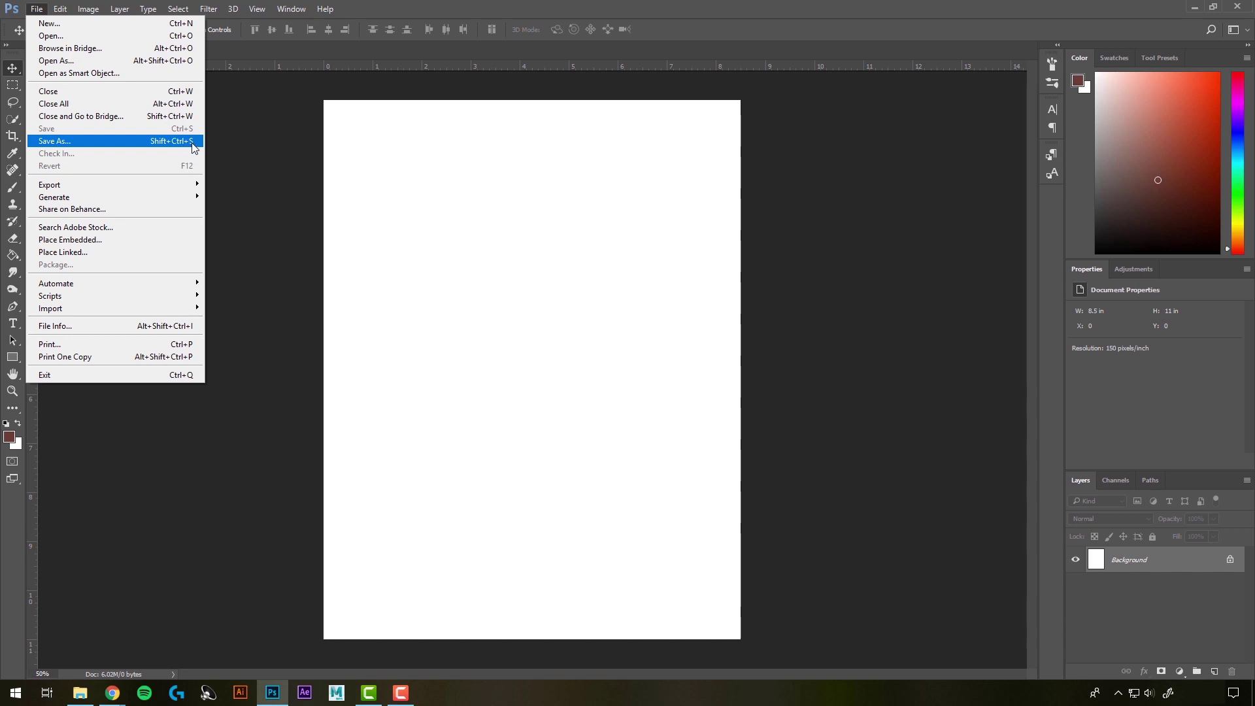
pyautogui.click(71, 142)
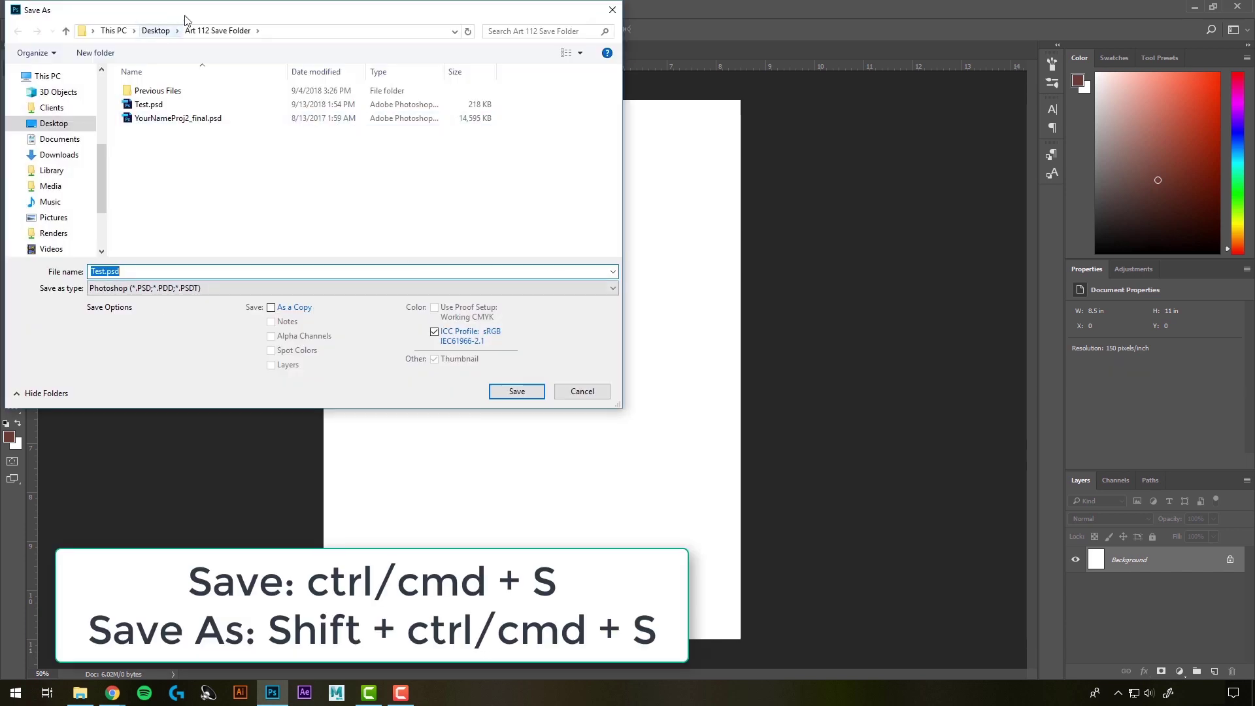
pyautogui.moveTo(185, 13); pyautogui.dragTo(324, 57)
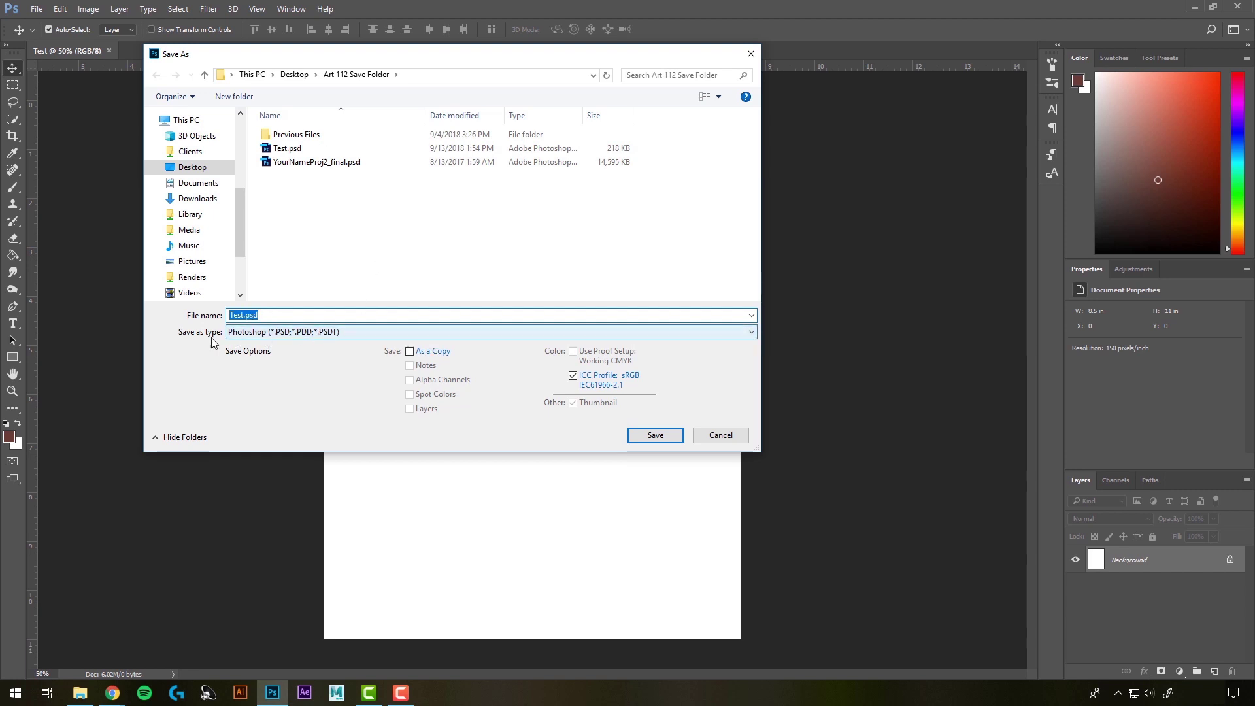
pyautogui.click(271, 333)
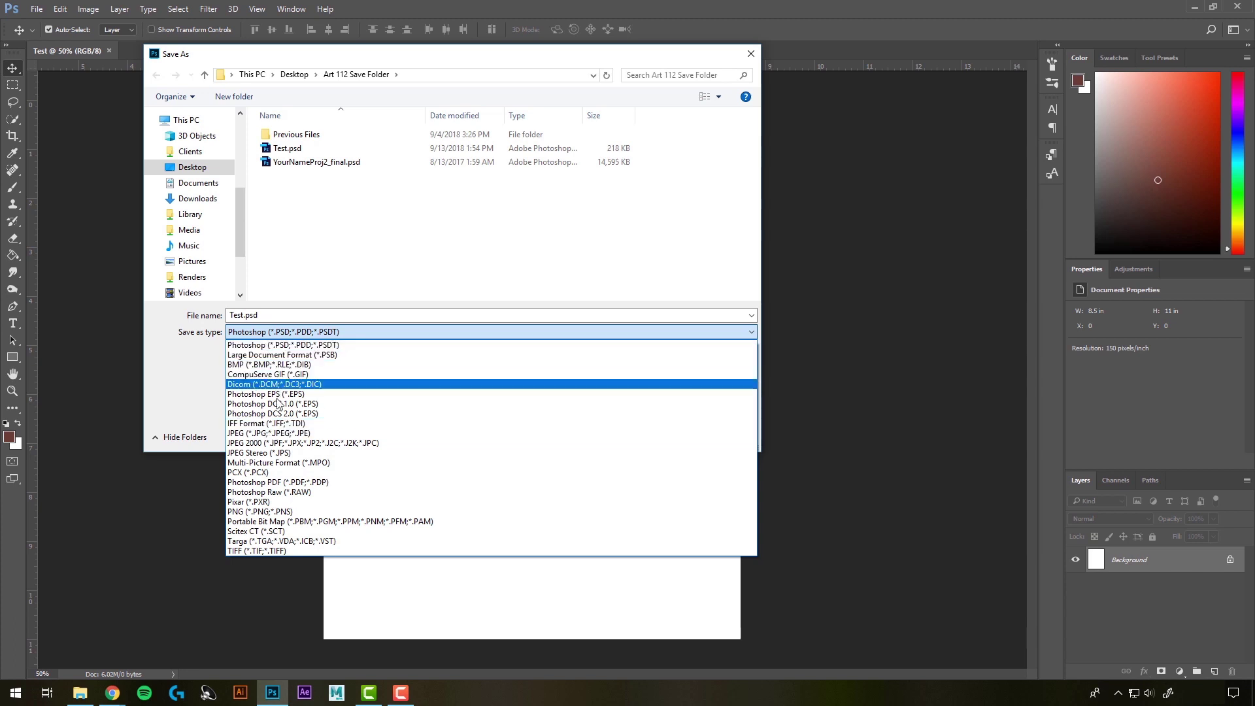
pyautogui.click(264, 348)
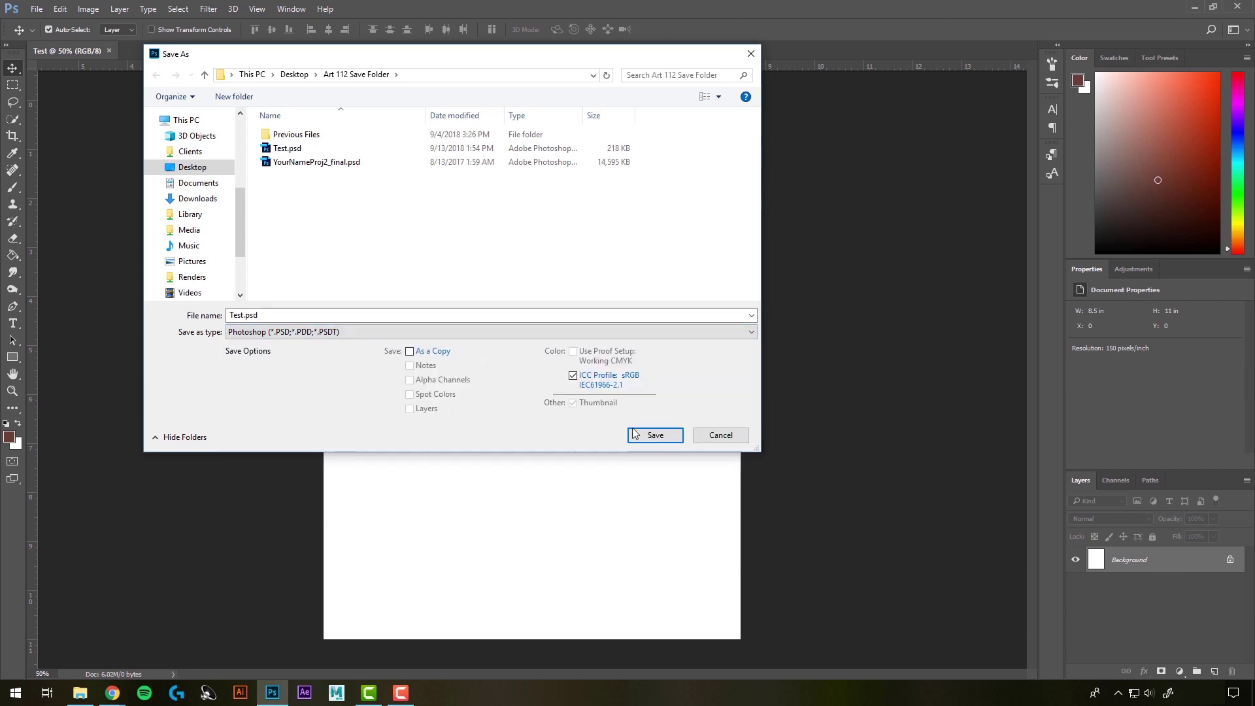
pyautogui.click(655, 435)
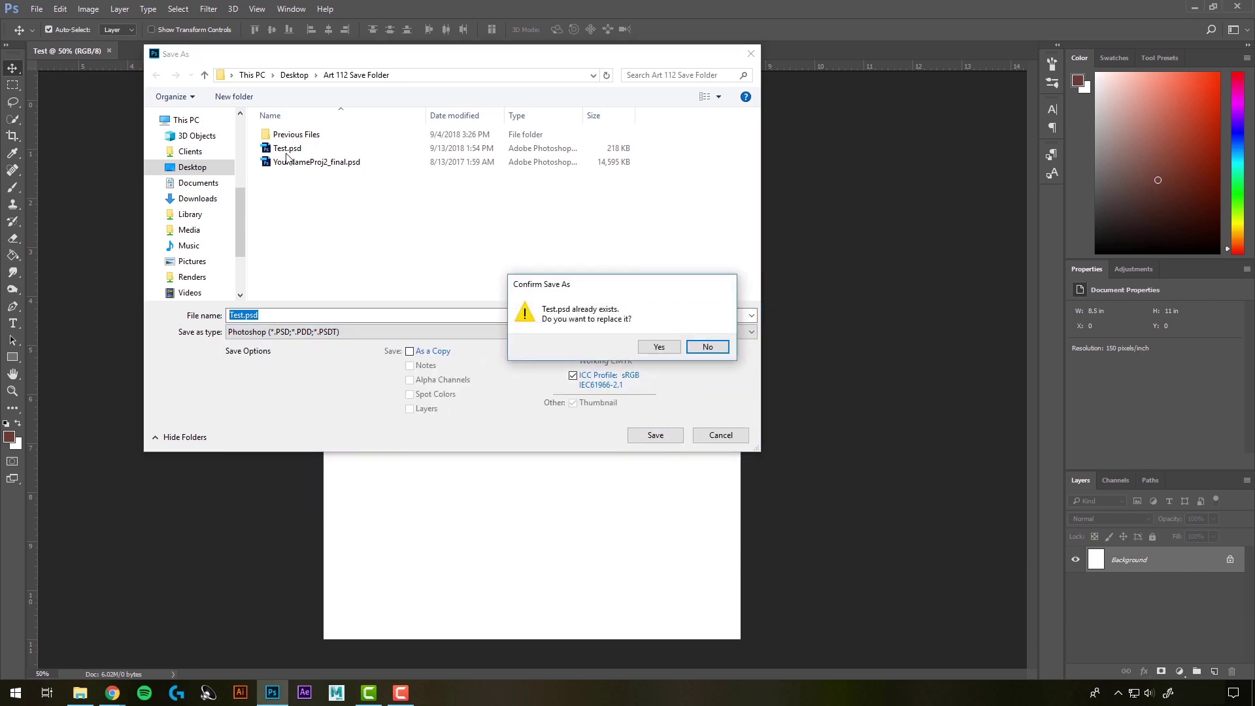
pyautogui.click(658, 348)
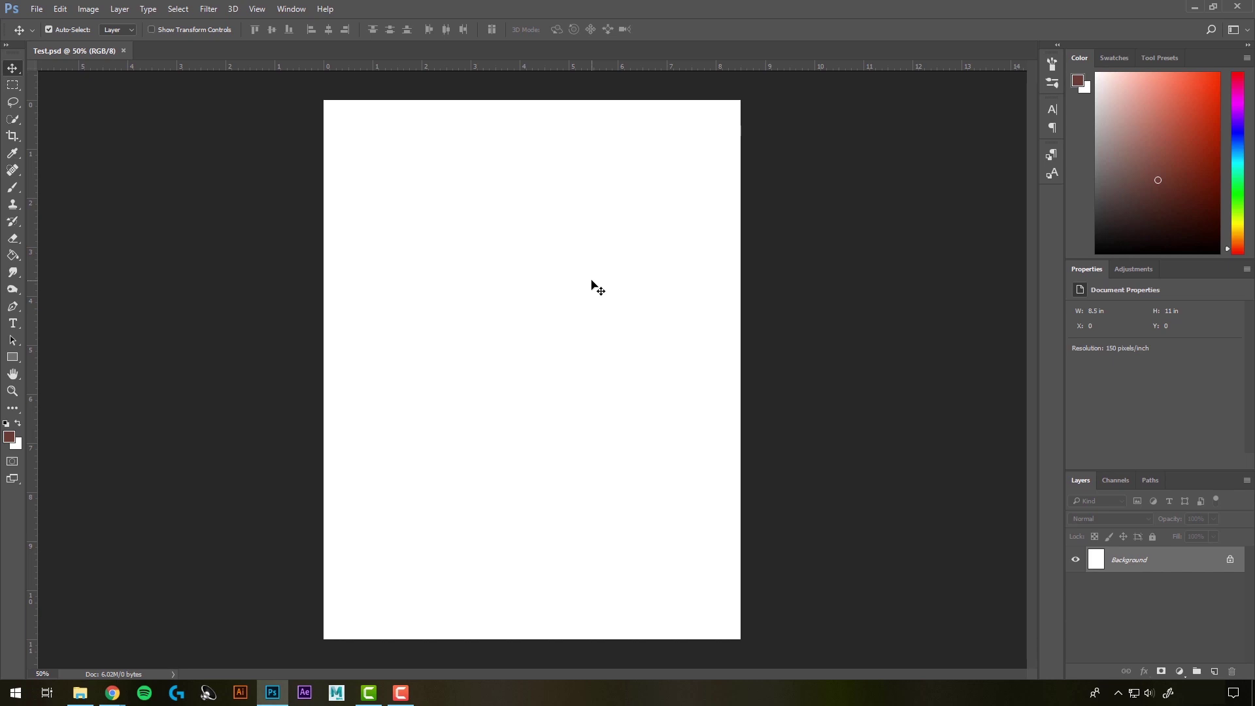
pyautogui.click(37, 9)
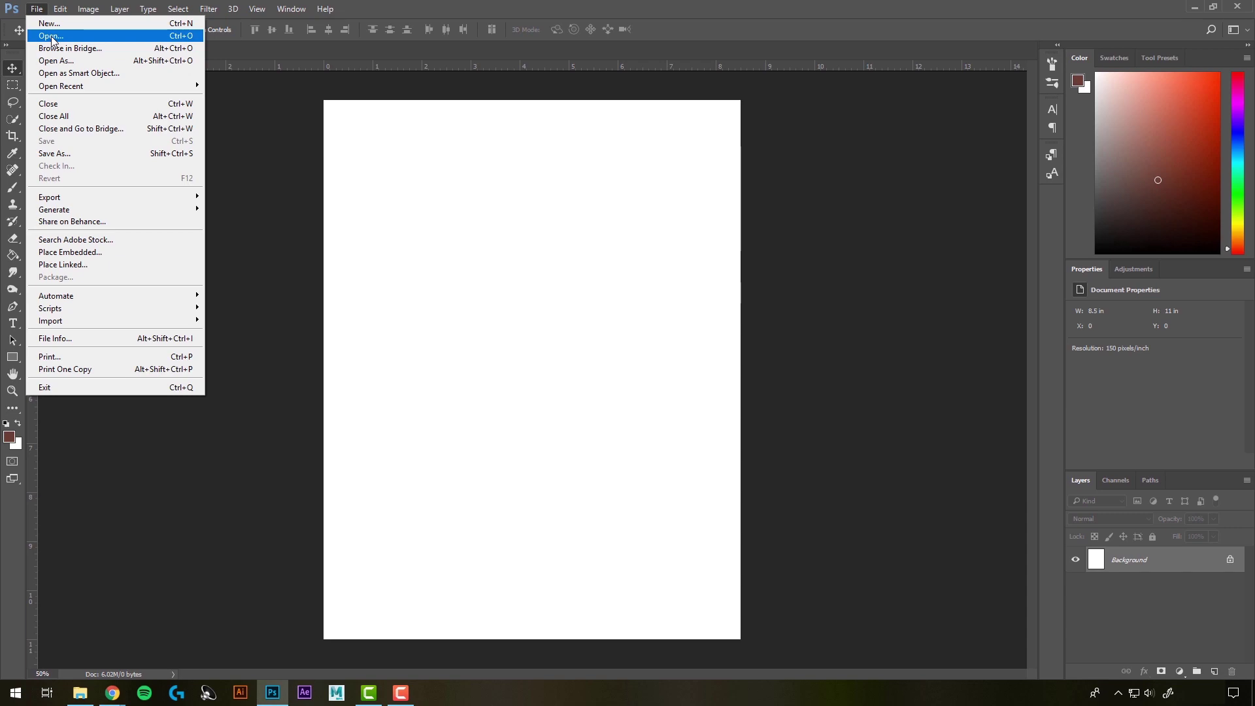
pyautogui.click(51, 37)
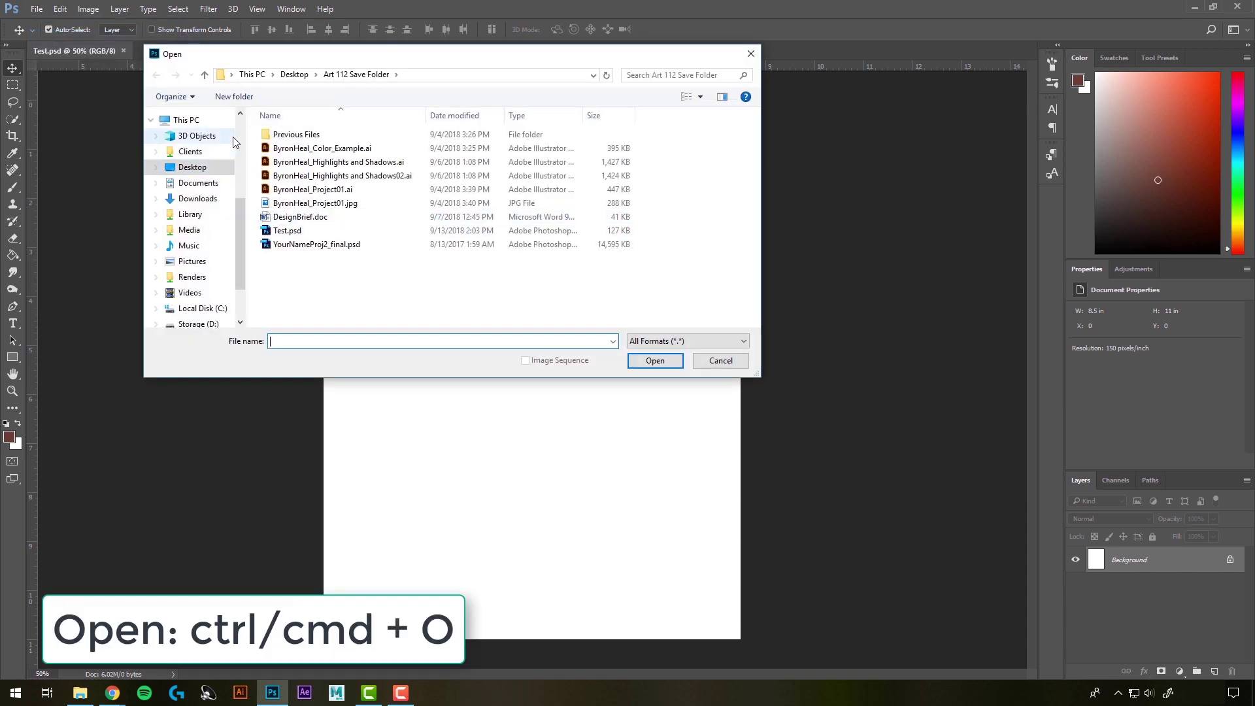
pyautogui.click(721, 361)
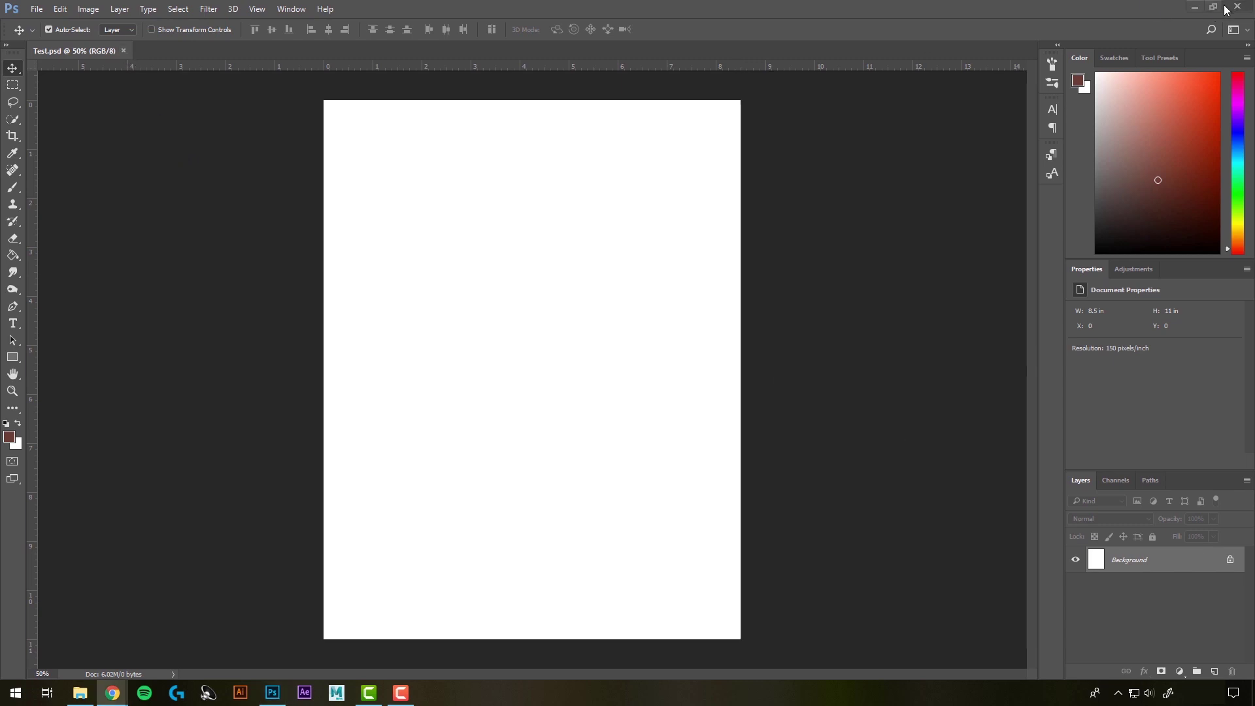
# Close Test.psd and, while choosing a file to open, replace YourName in YourNameProj2_final.psd with the student's own name
pyautogui.click(124, 51)
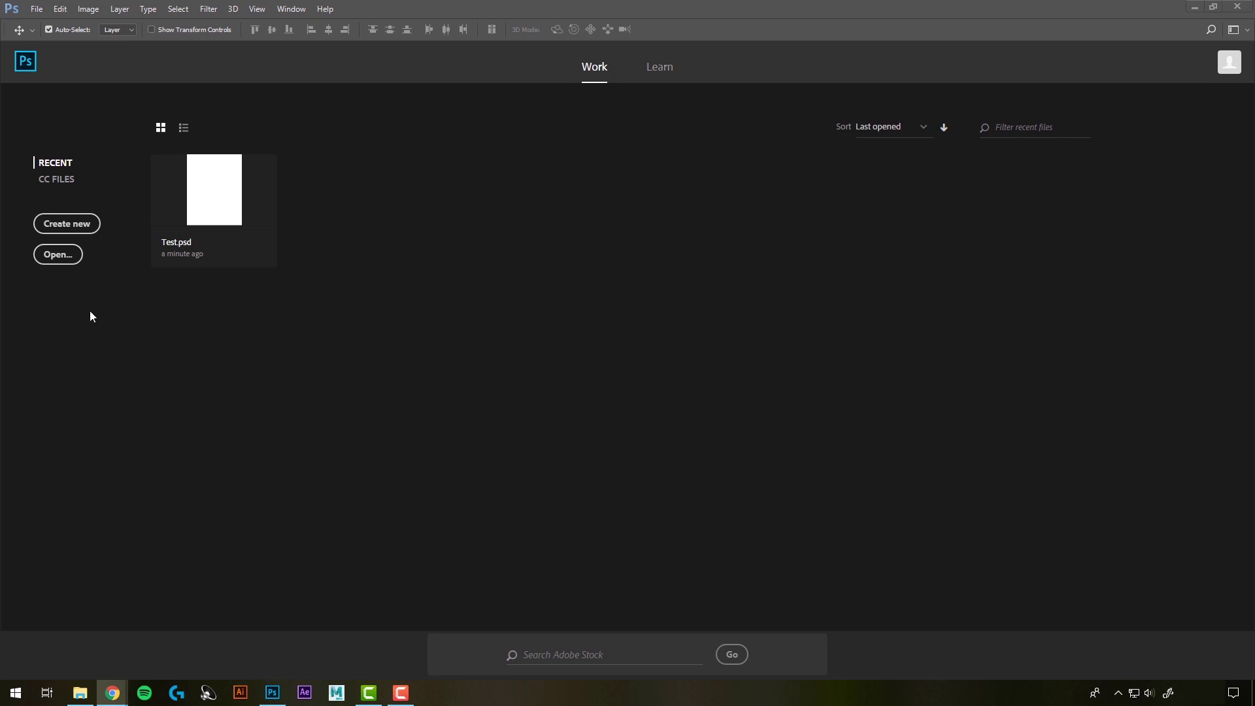
pyautogui.click(58, 255)
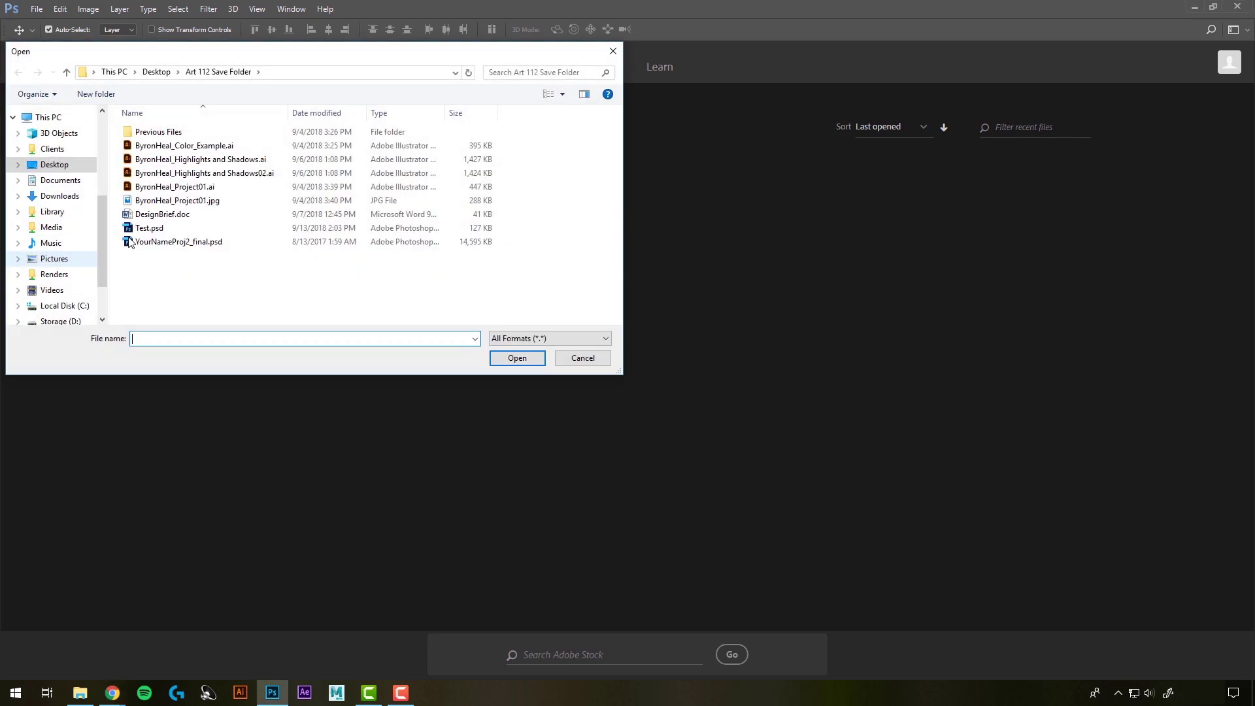
pyautogui.click(167, 243)
pyautogui.click(163, 243)
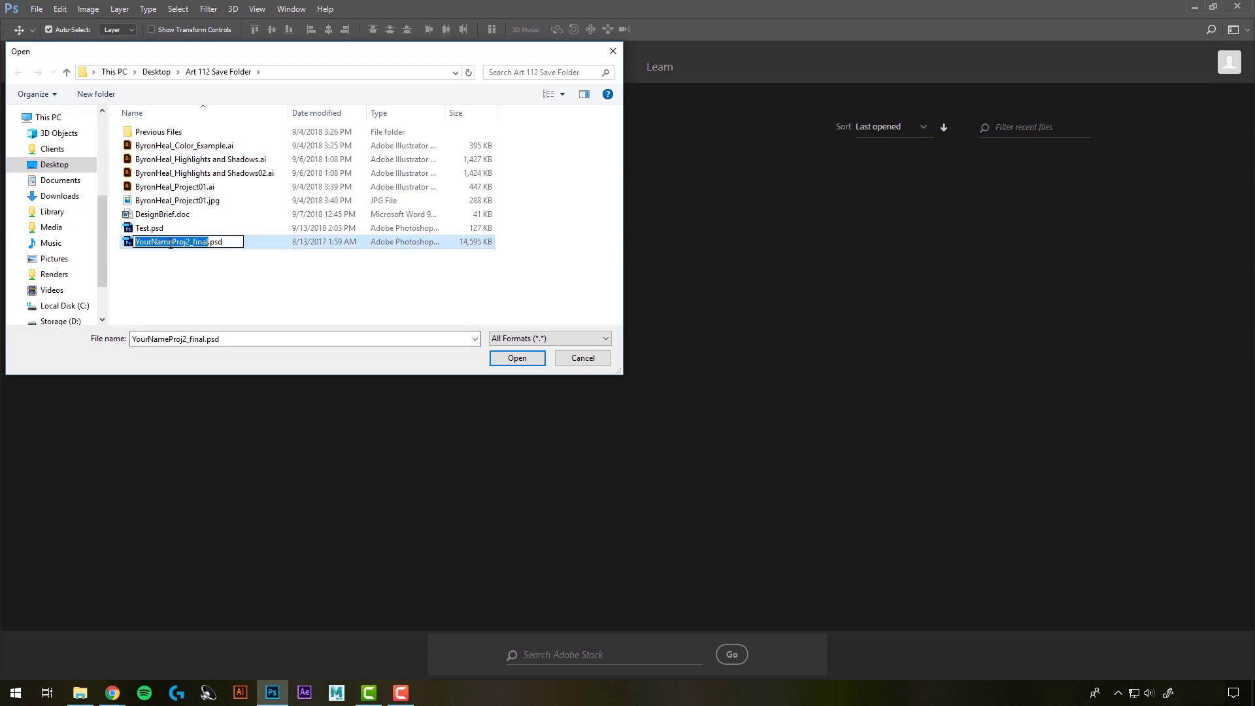
pyautogui.moveTo(172, 243); pyautogui.dragTo(135, 243)
pyautogui.write('ByronHeal')
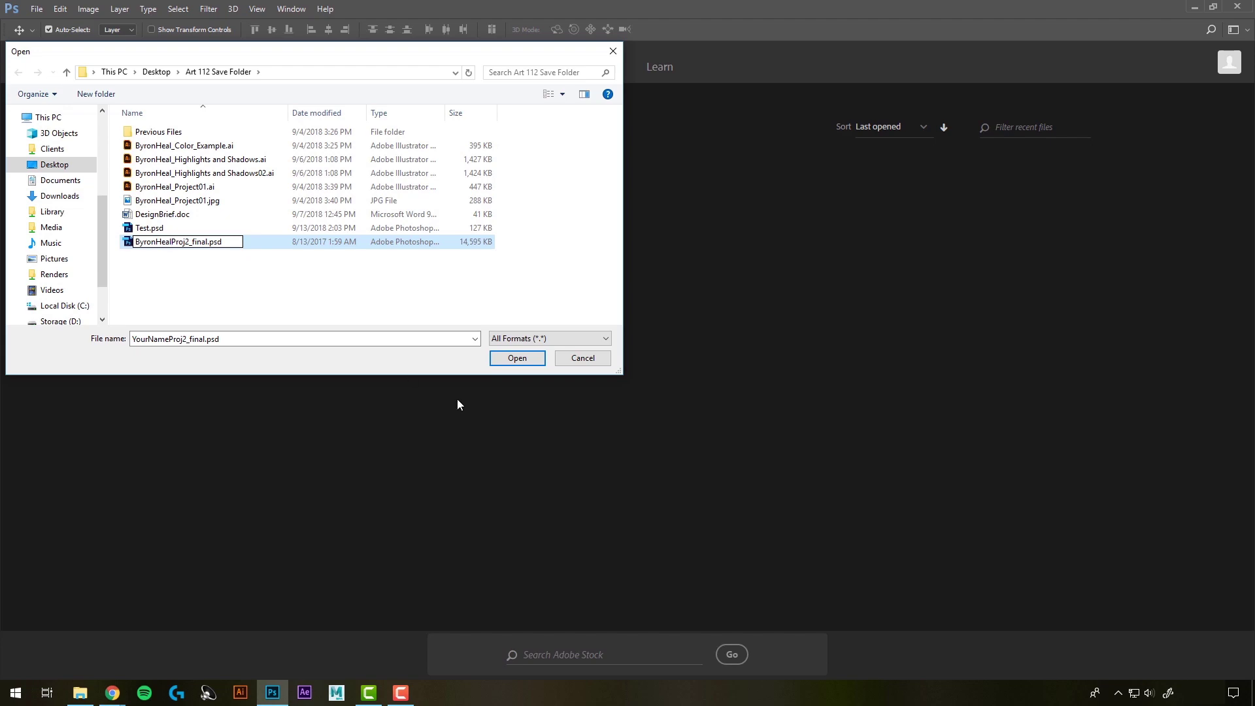
pyautogui.click(513, 362)
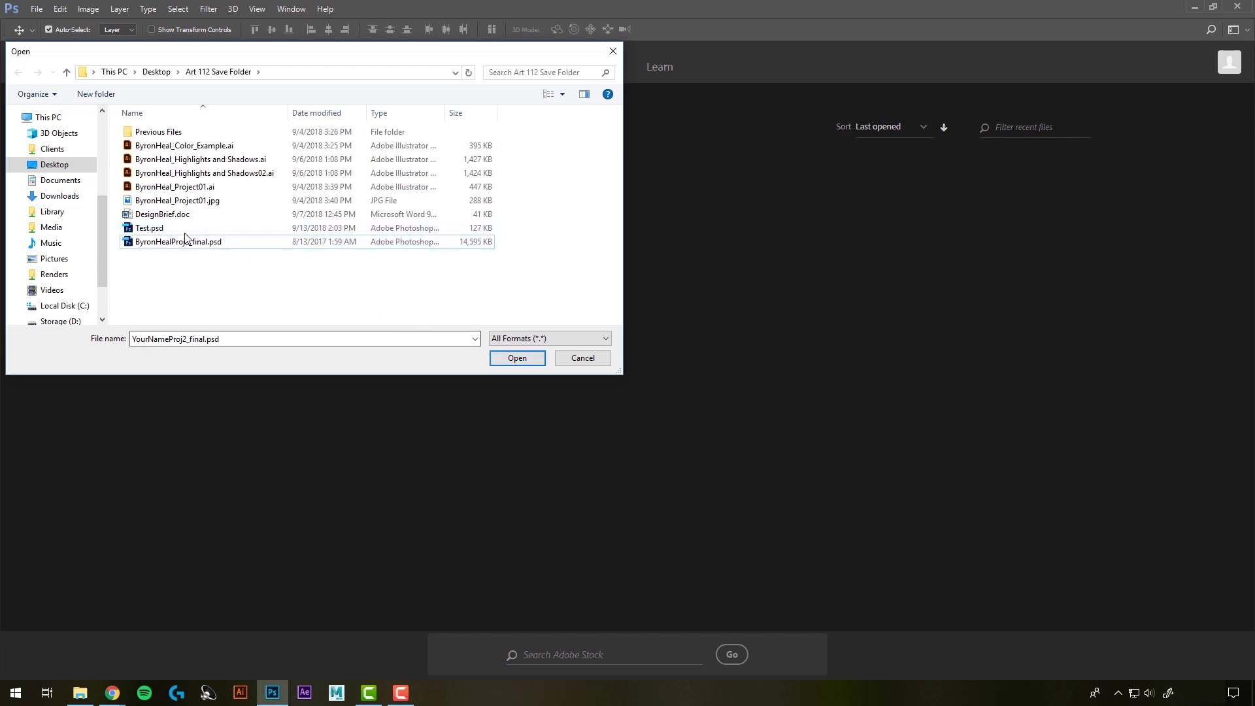
# Open the renamed Proj2_final PSD and decline creating a new library from it, opting not to be asked again
pyautogui.click(175, 244)
pyautogui.click(519, 359)
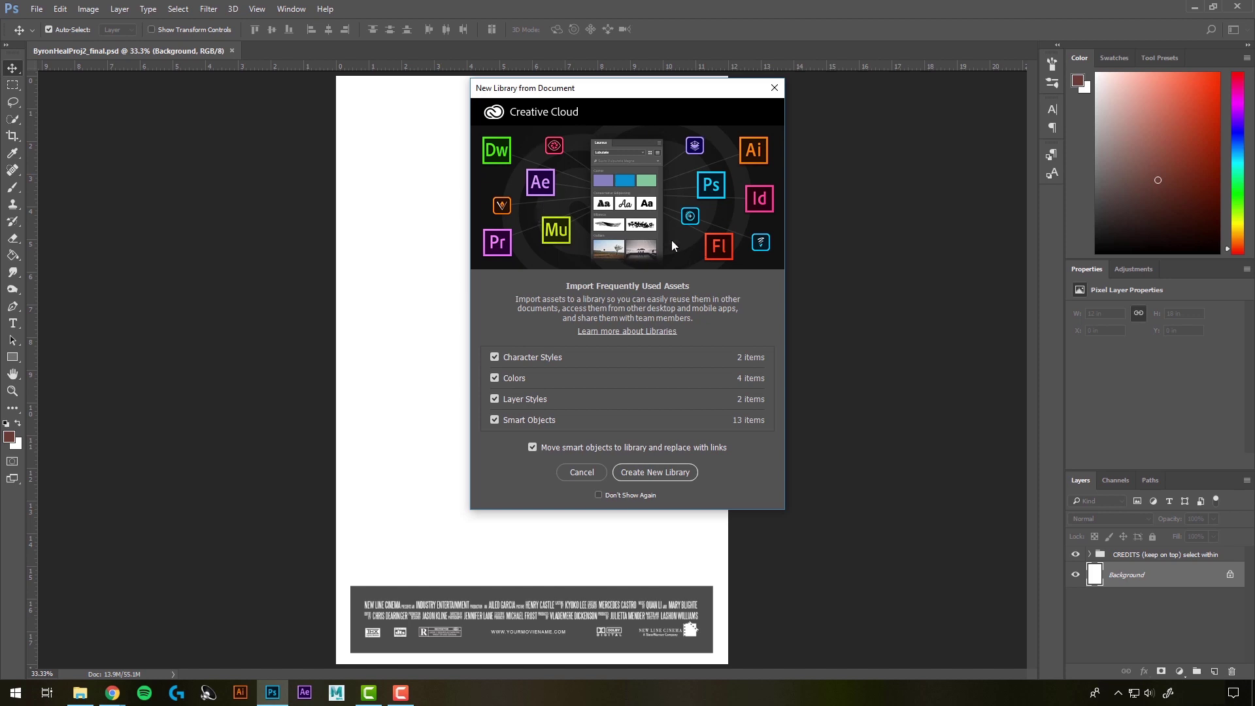
pyautogui.click(598, 495)
pyautogui.click(581, 472)
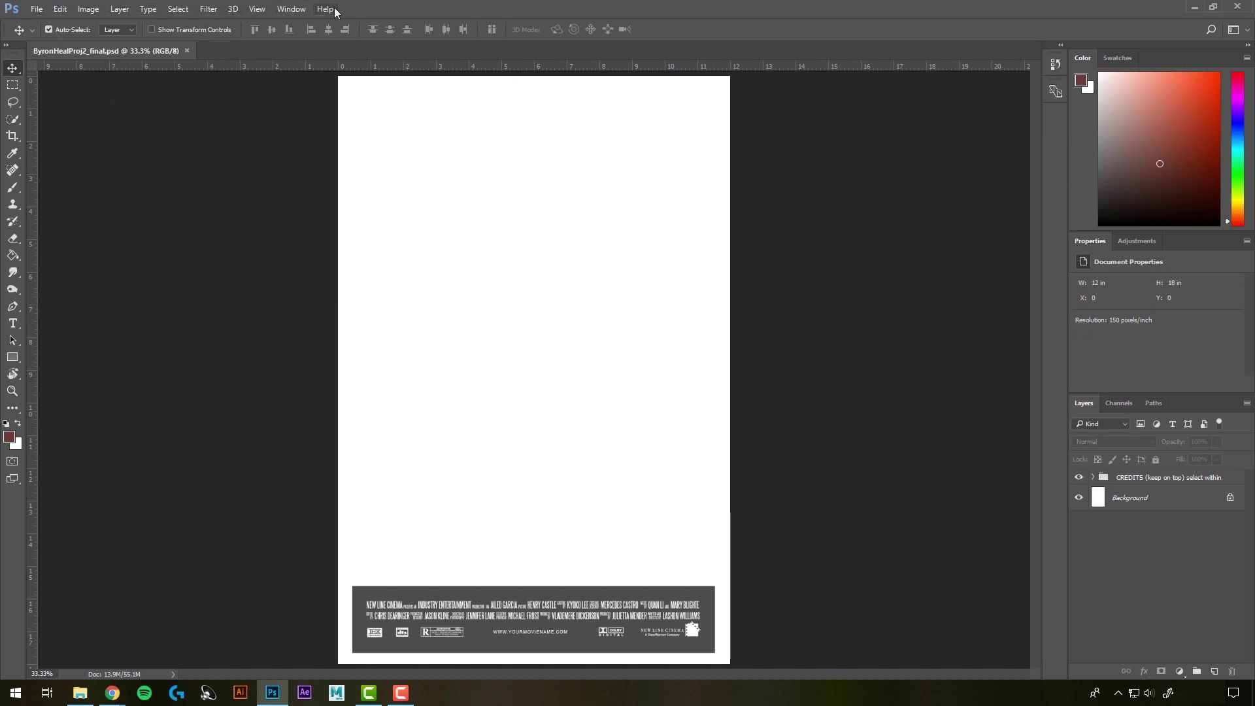
# Examine which file, edit, image, layer, type, selection, filter and 3D commands are available for the open document
pyautogui.click(37, 10)
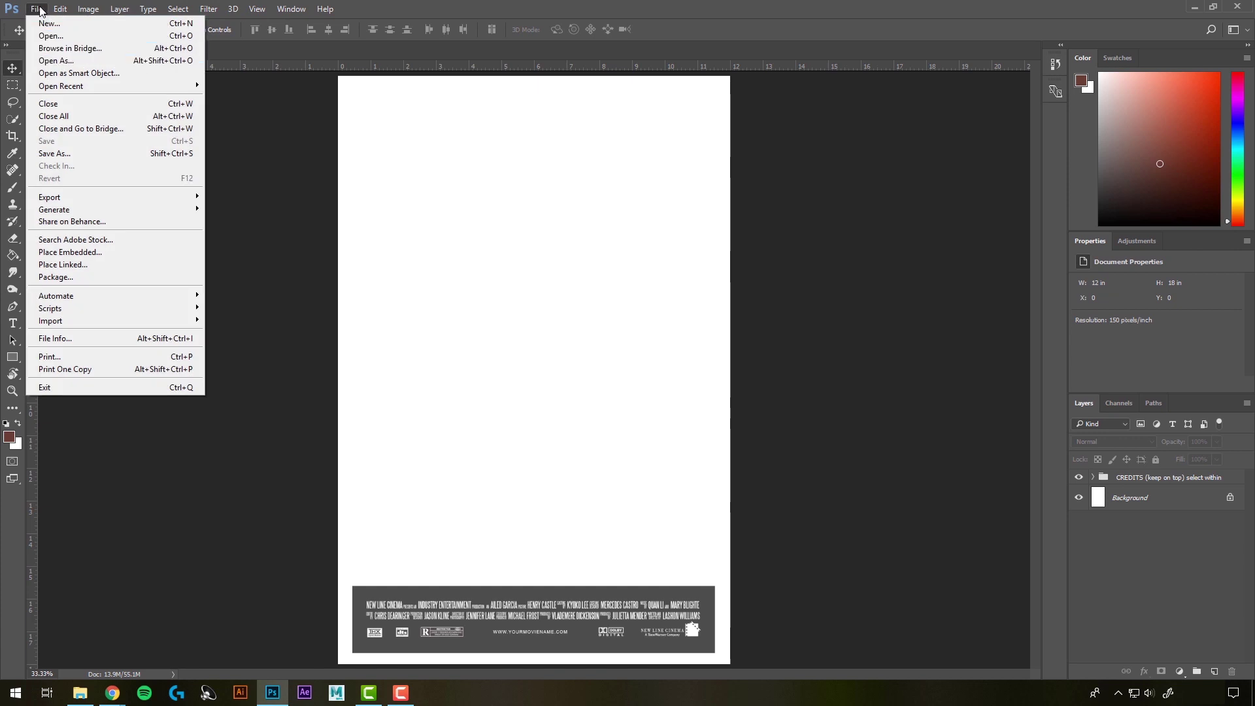
pyautogui.click(37, 9)
pyautogui.click(59, 9)
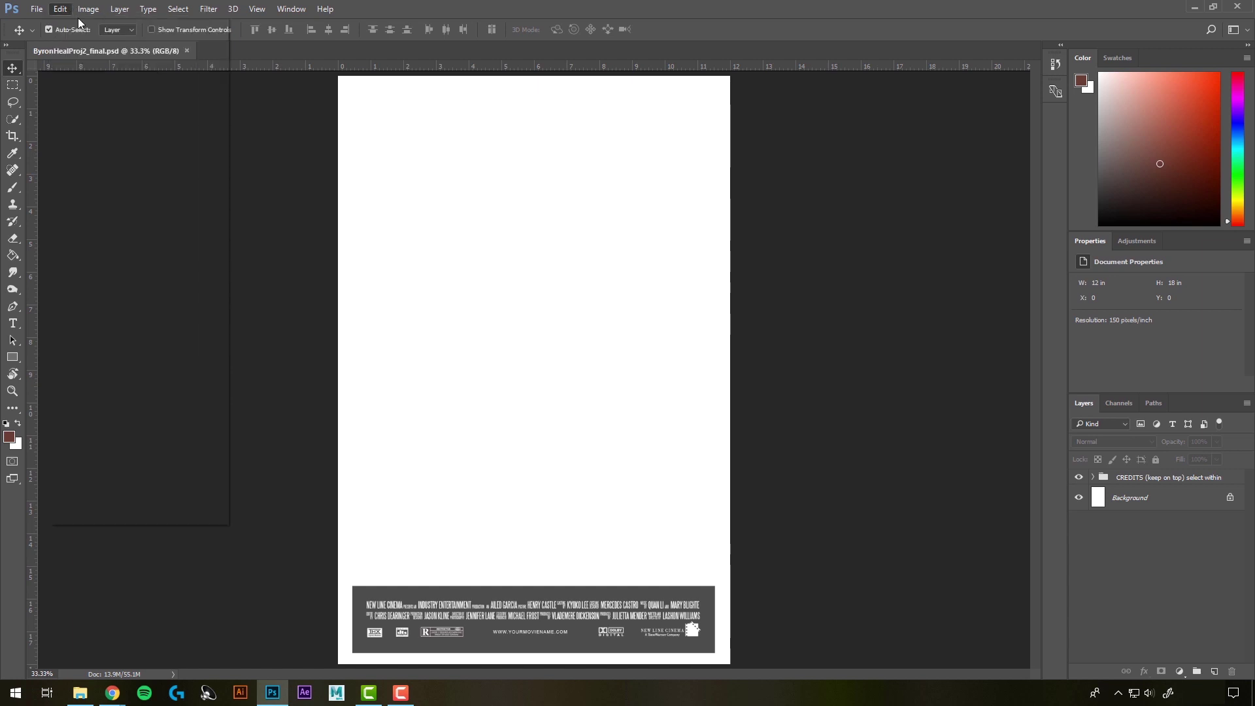
pyautogui.moveTo(85, 11)
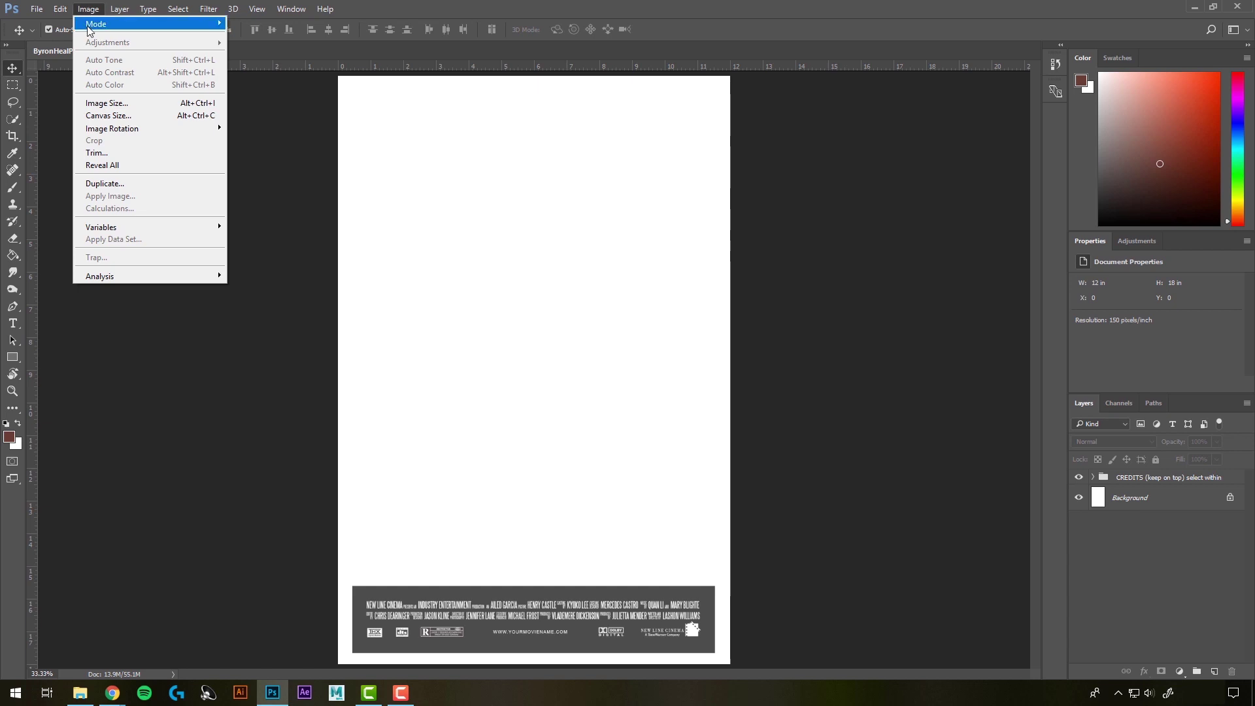
pyautogui.click(91, 12)
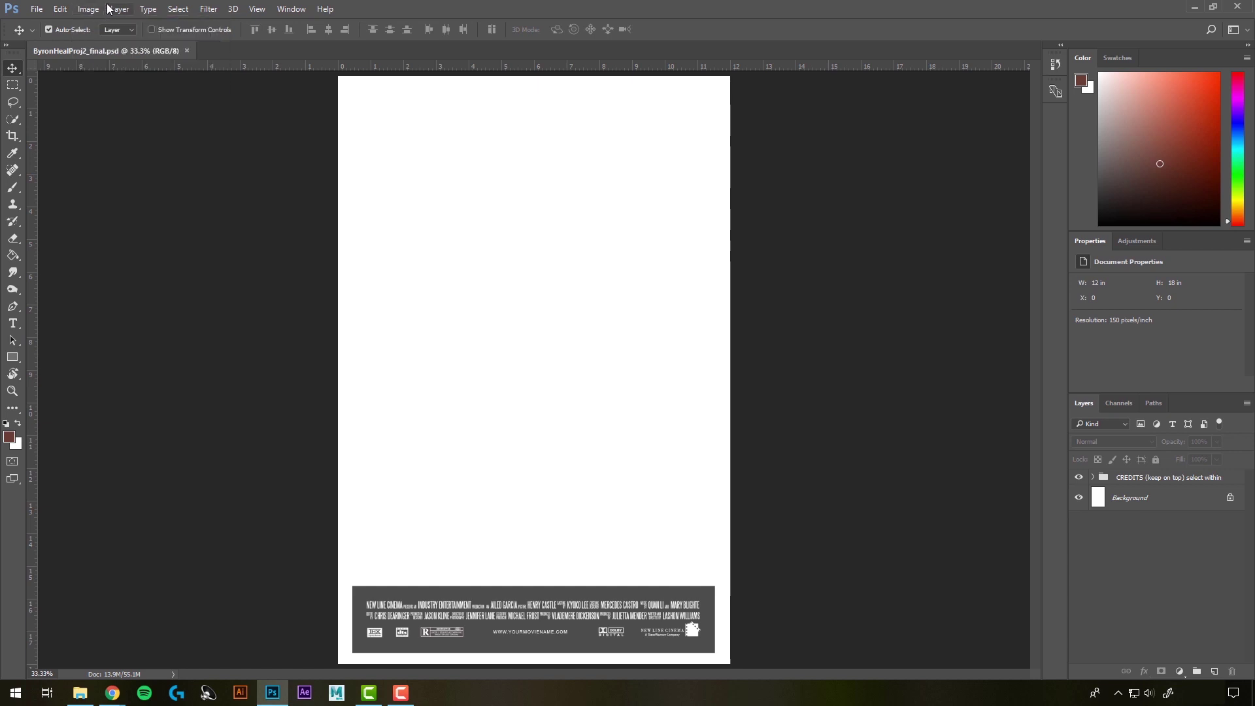
pyautogui.click(119, 9)
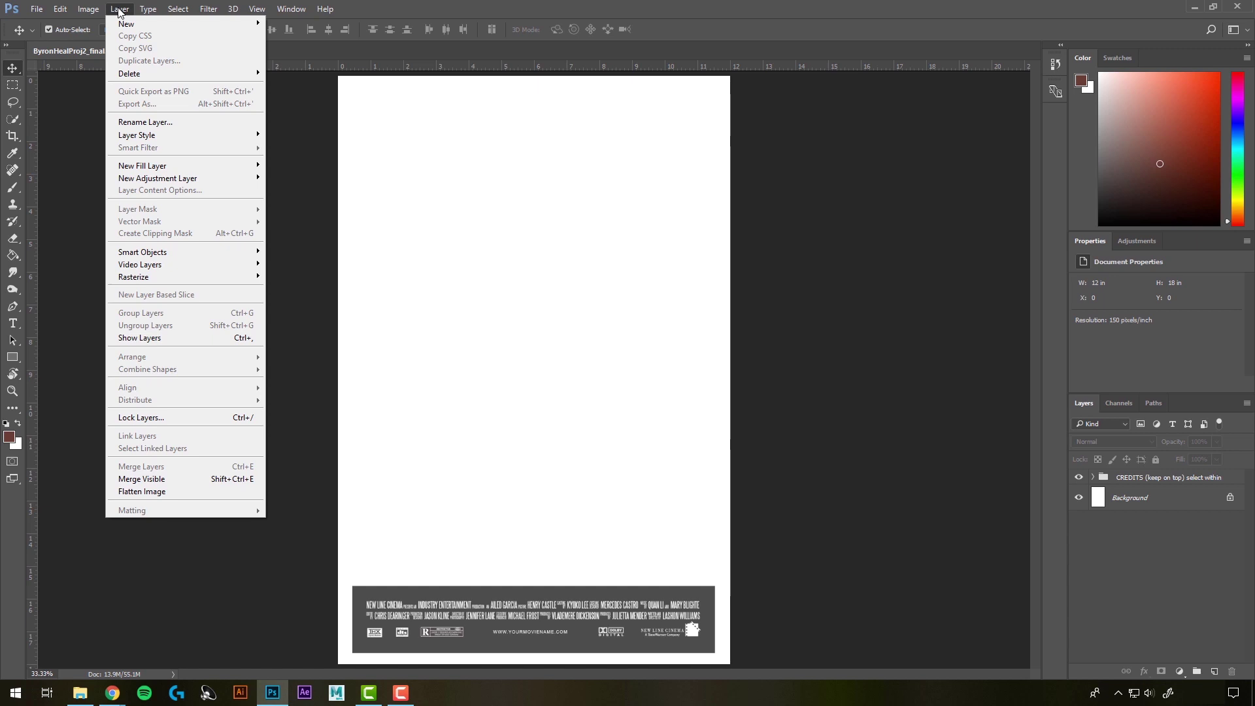
pyautogui.moveTo(148, 11)
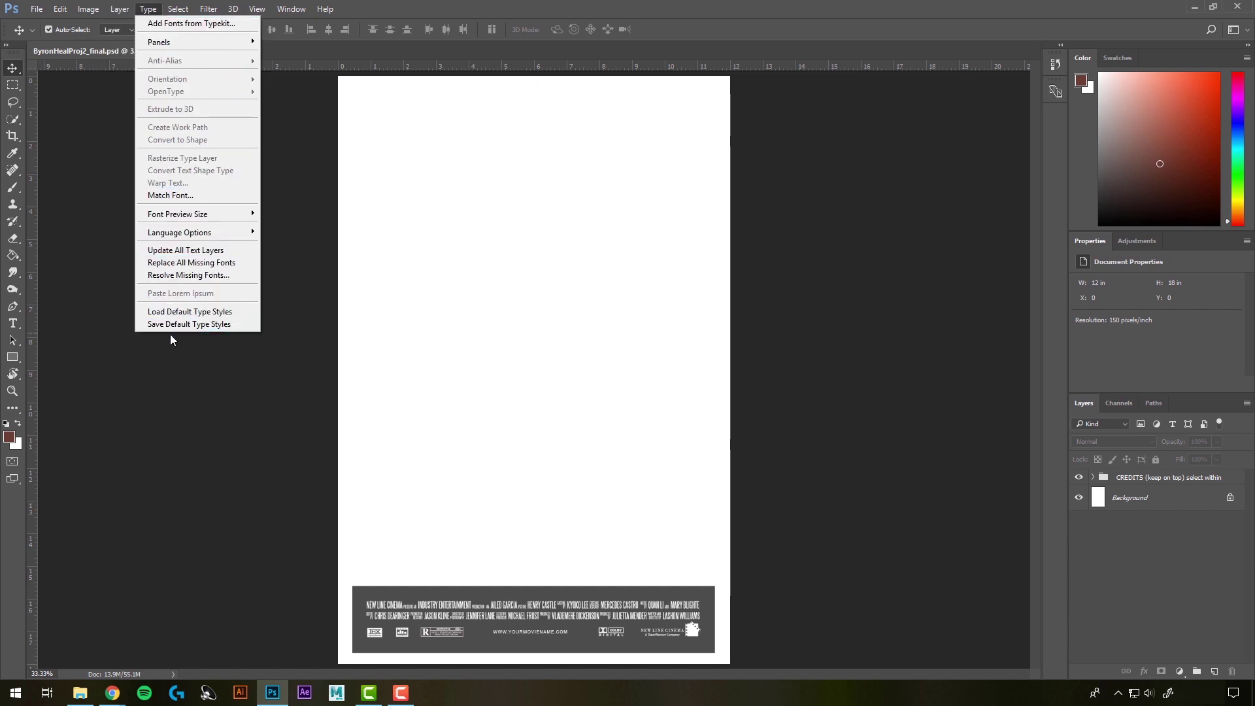
pyautogui.click(150, 11)
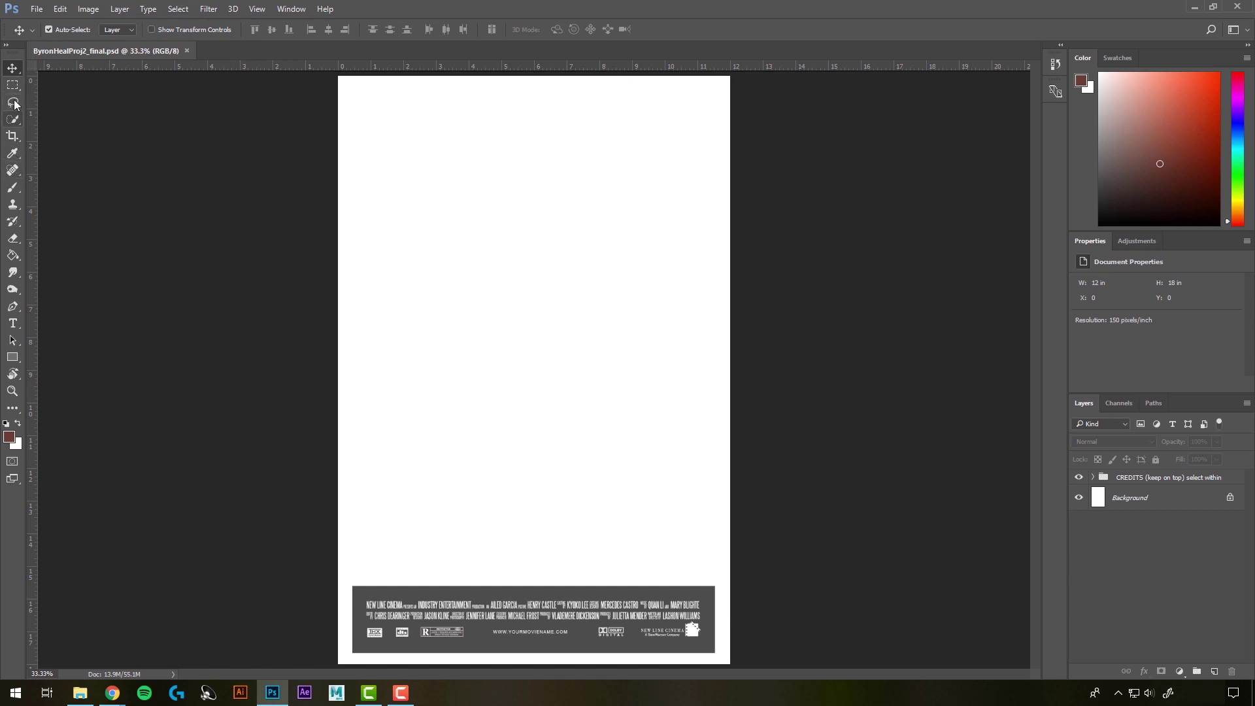
pyautogui.click(177, 9)
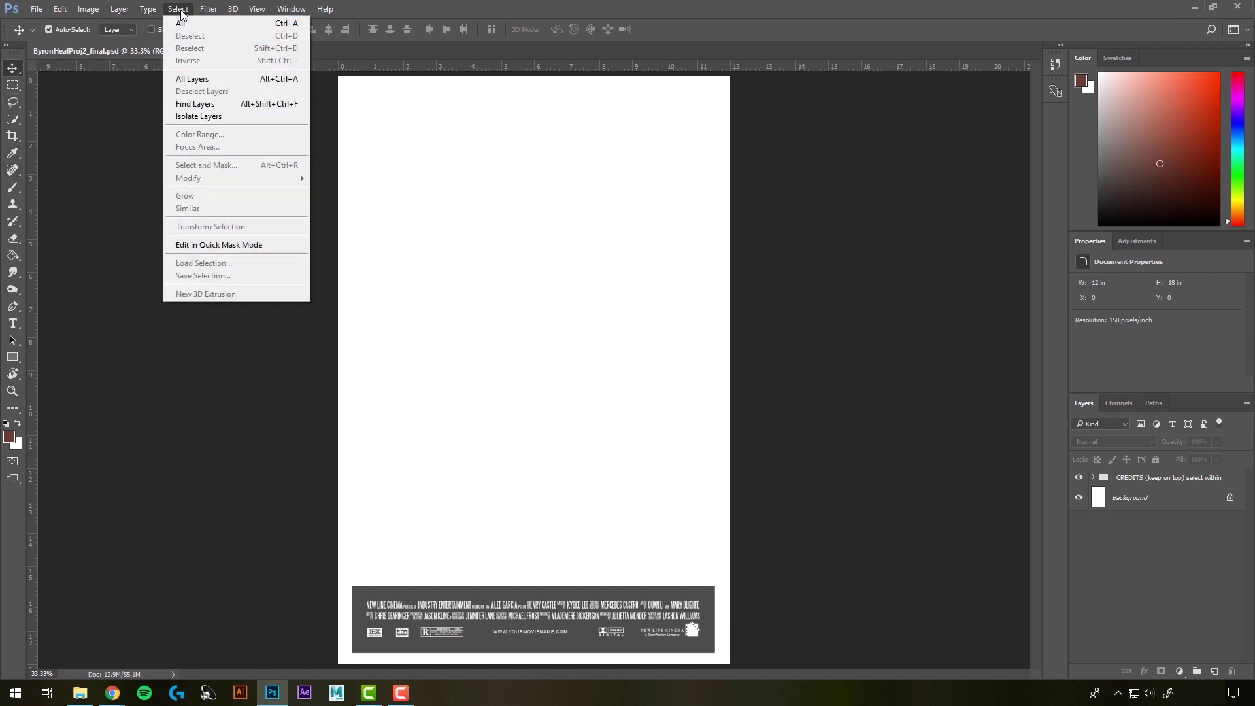
pyautogui.click(178, 9)
pyautogui.click(208, 9)
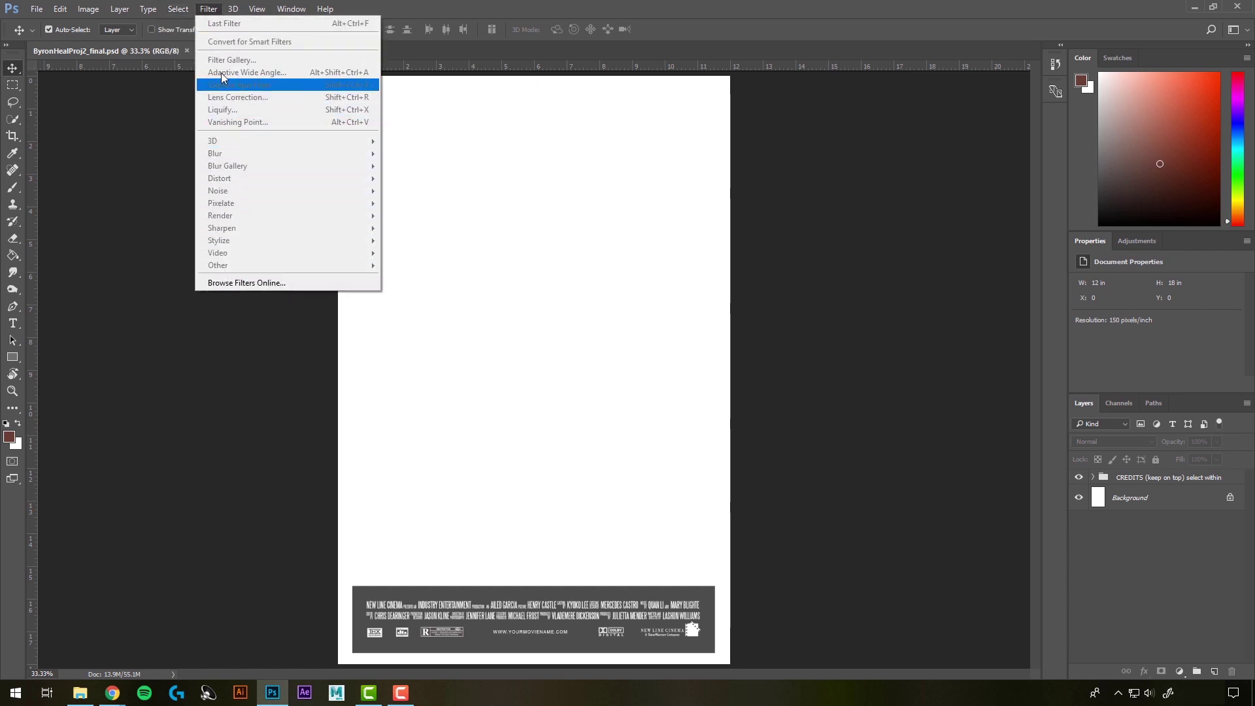
pyautogui.click(208, 11)
pyautogui.click(234, 11)
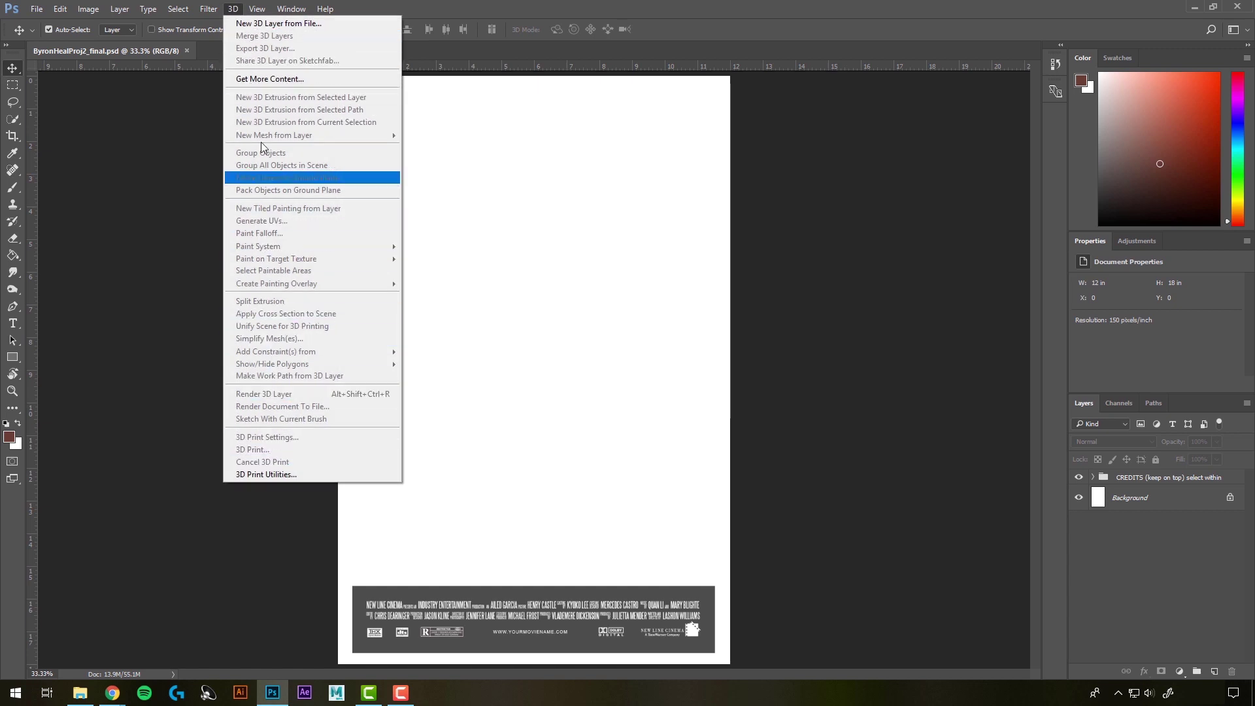
pyautogui.click(235, 10)
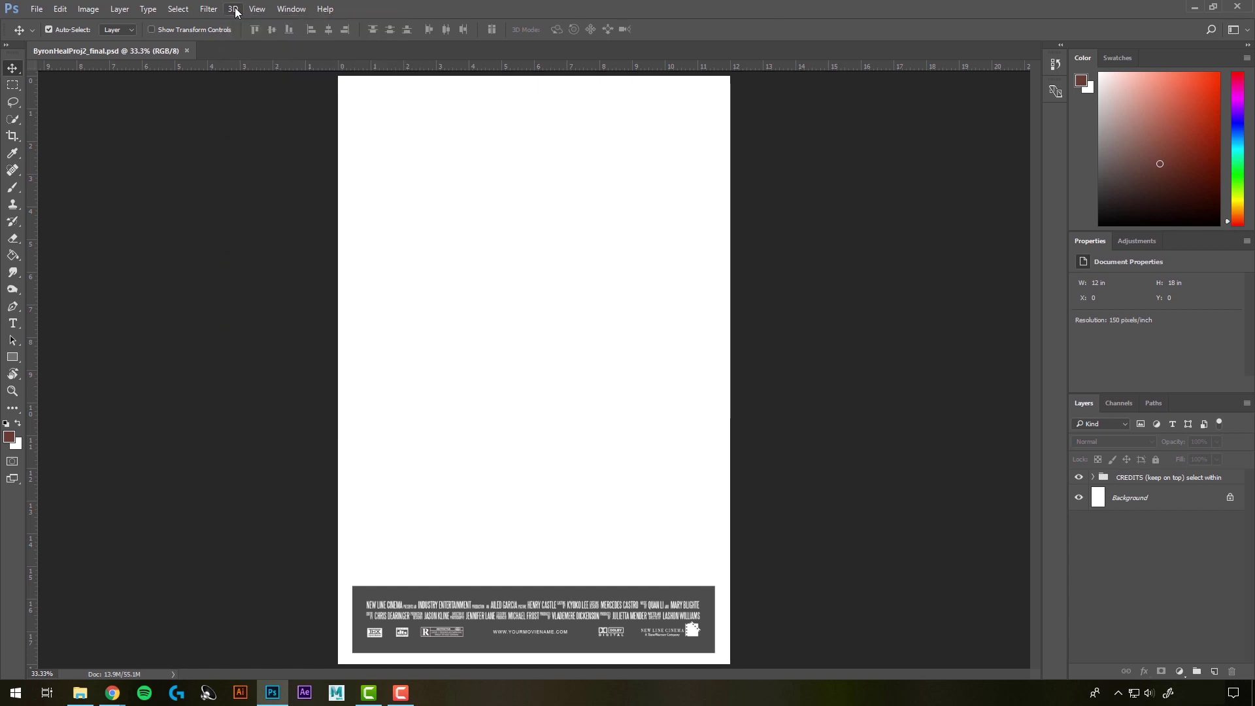
# Fit the poster document on screen, and hide the rulers and show them again
pyautogui.click(256, 9)
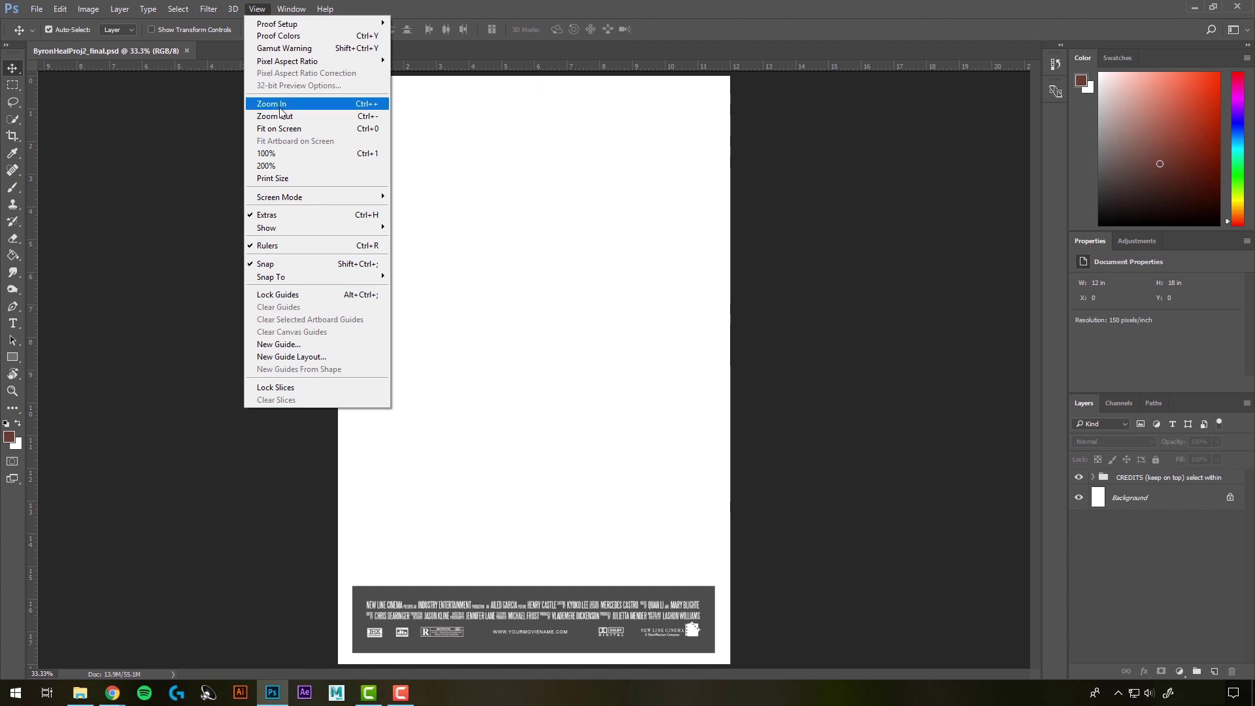
pyautogui.click(304, 129)
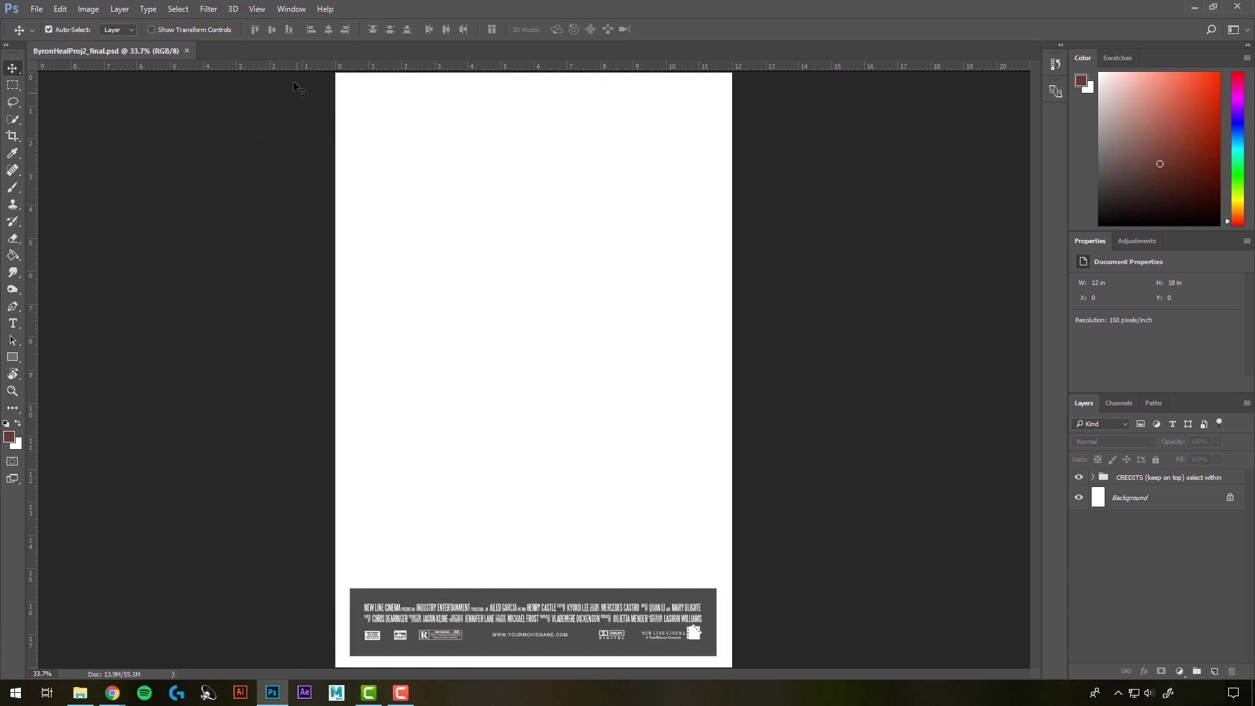
pyautogui.click(262, 12)
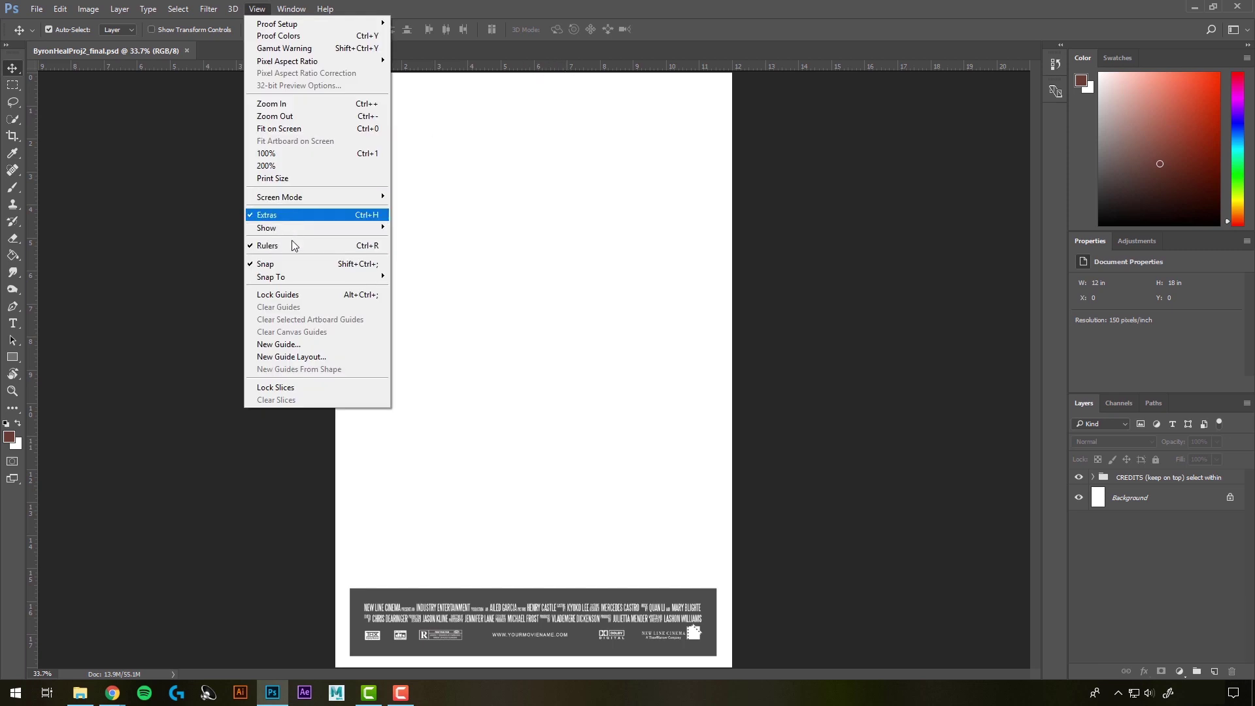
pyautogui.click(291, 247)
pyautogui.click(257, 10)
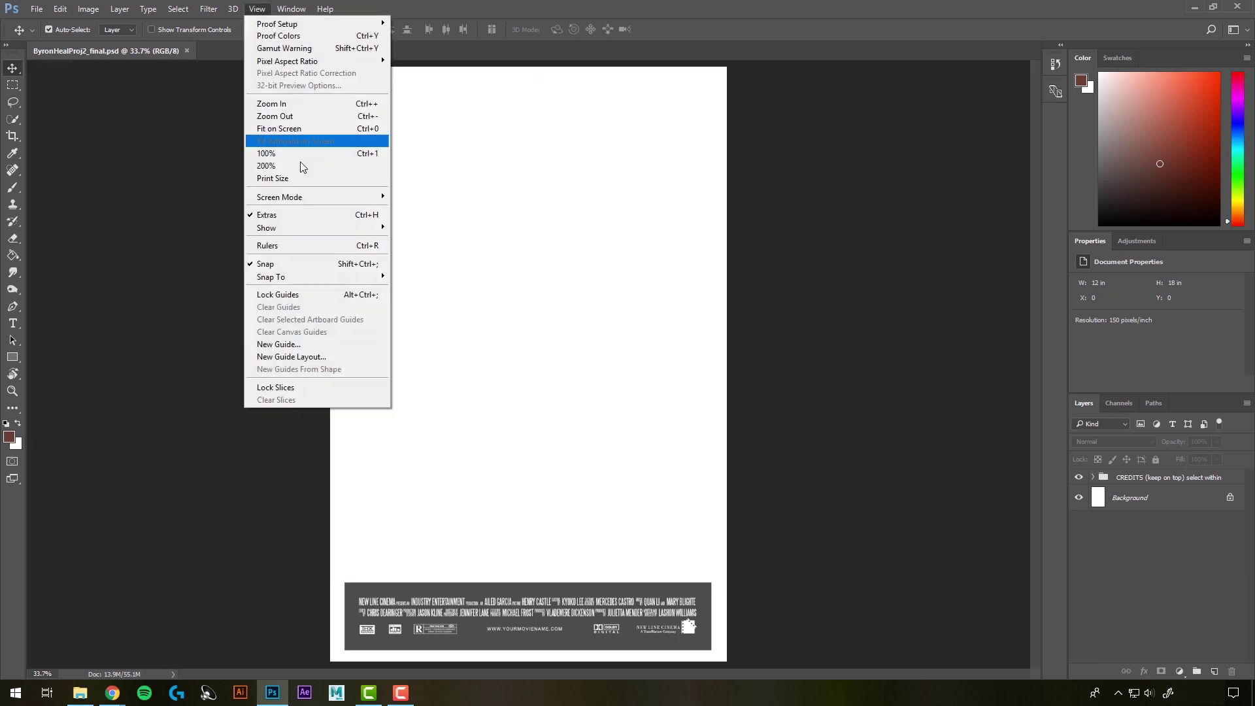
pyautogui.click(294, 249)
# Pull a horizontal guide from the ruler onto the poster and remove it again
pyautogui.click(259, 13)
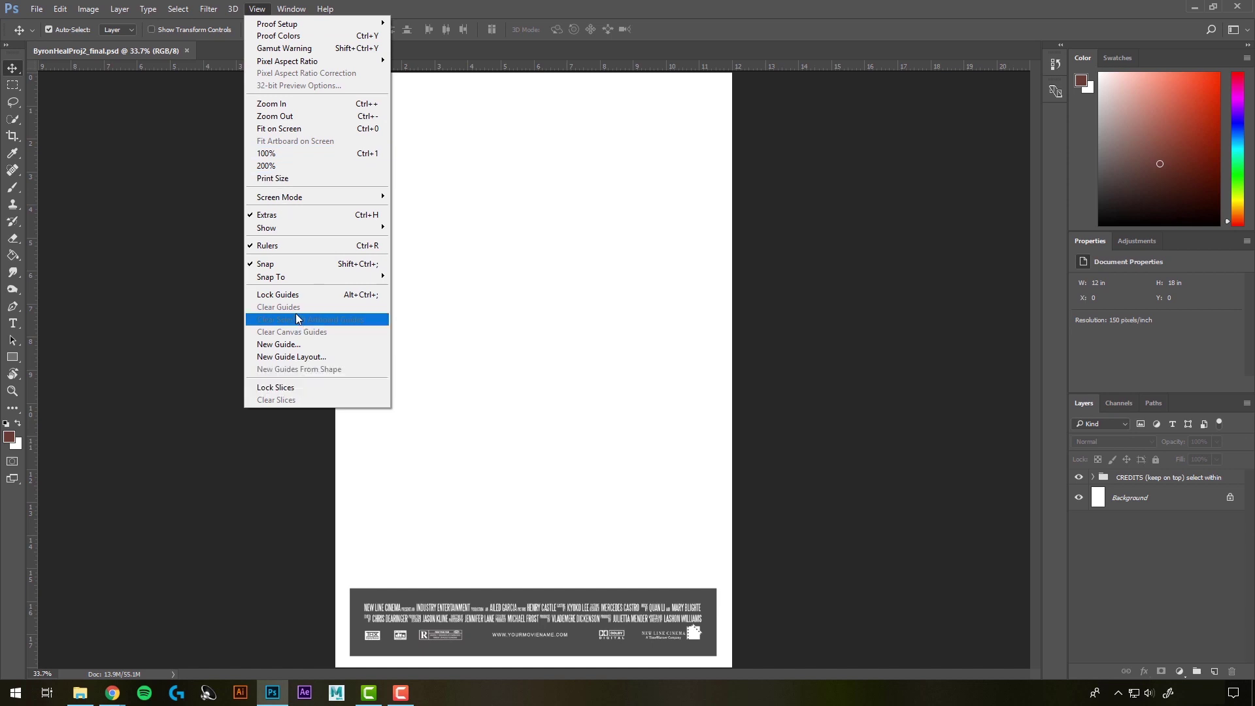
pyautogui.click(538, 12)
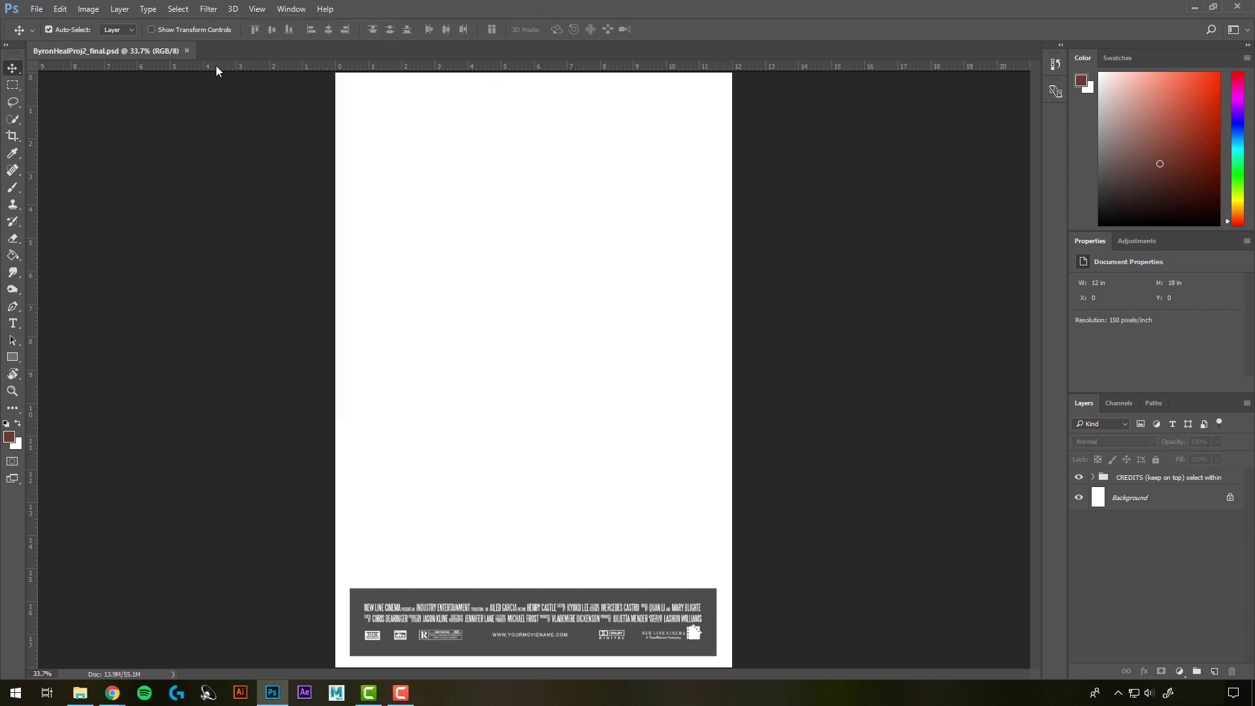
pyautogui.moveTo(218, 66); pyautogui.dragTo(403, 319)
pyautogui.moveTo(254, 319); pyautogui.dragTo(247, 64)
pyautogui.moveTo(34, 258)
pyautogui.mouseDown()
pyautogui.moveTo(535, 253)
pyautogui.moveTo(31, 244)
pyautogui.mouseUp()
pyautogui.click(291, 11)
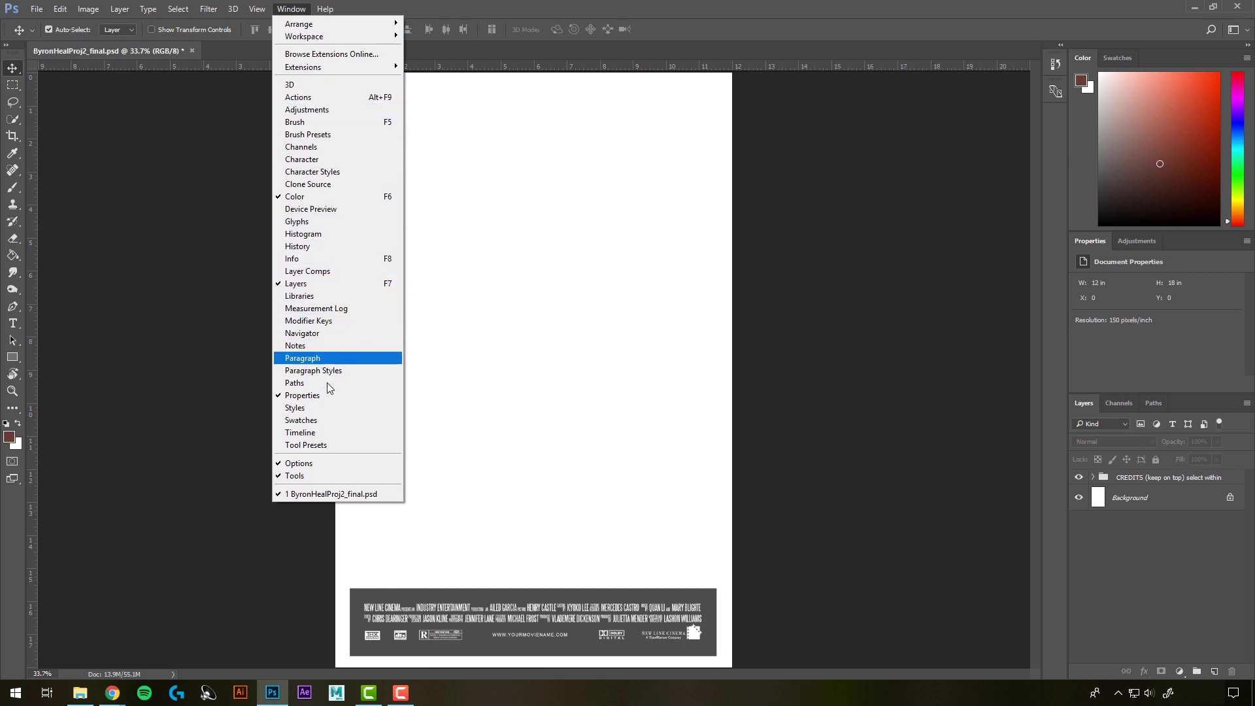
pyautogui.moveTo(326, 7)
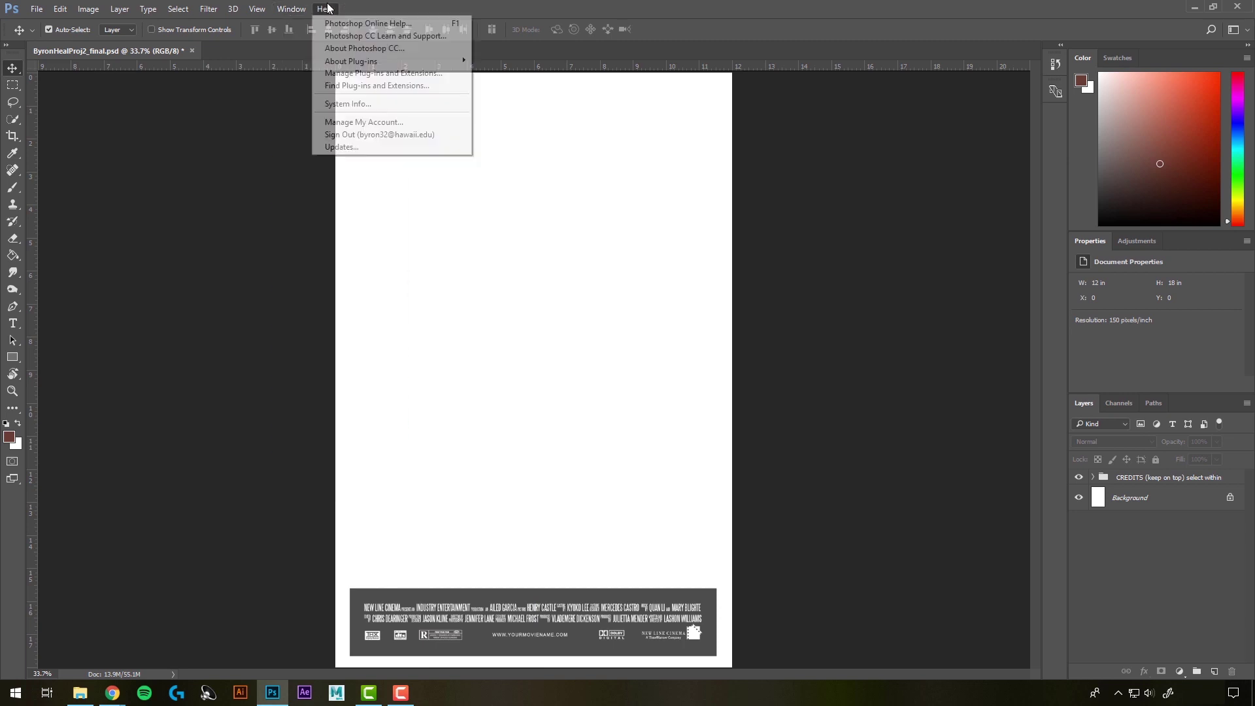
pyautogui.click(388, 13)
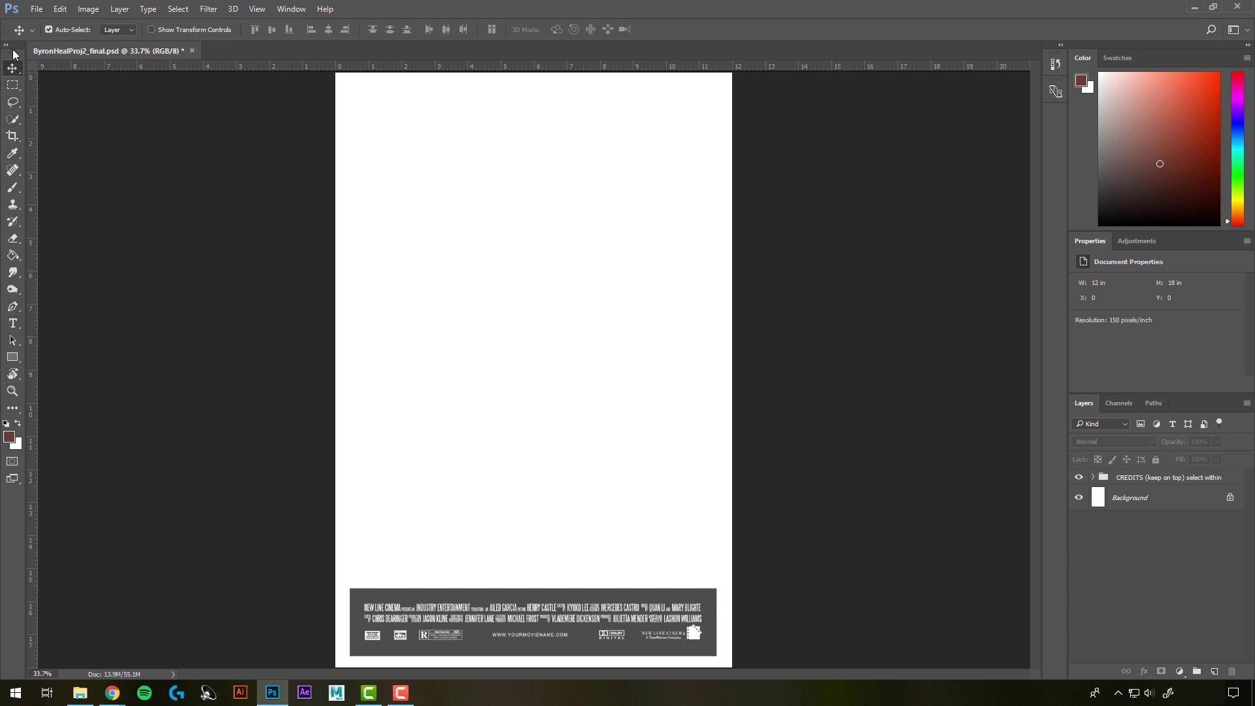
pyautogui.moveTo(13, 52); pyautogui.dragTo(9, 85)
# Reset the foreground and background colors to black and white, set the foreground color to red cf2020 and return to the Move tool
pyautogui.click(10, 438)
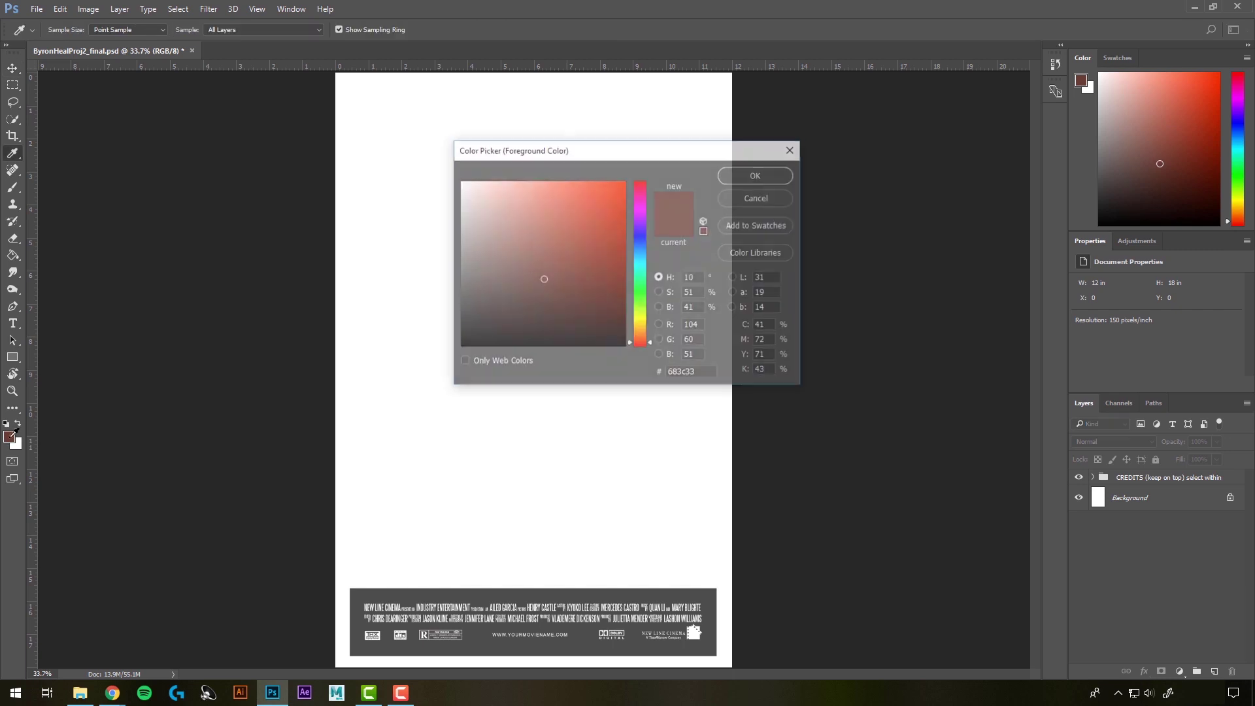
pyautogui.click(749, 197)
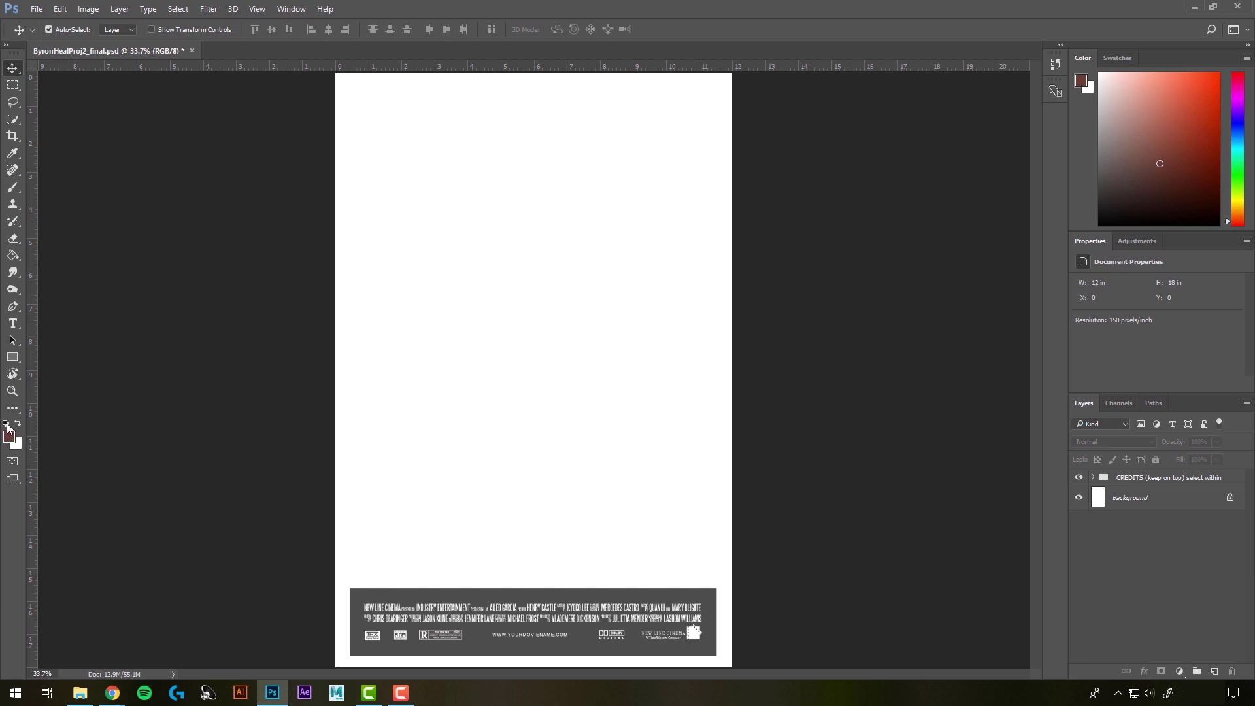
pyautogui.click(7, 424)
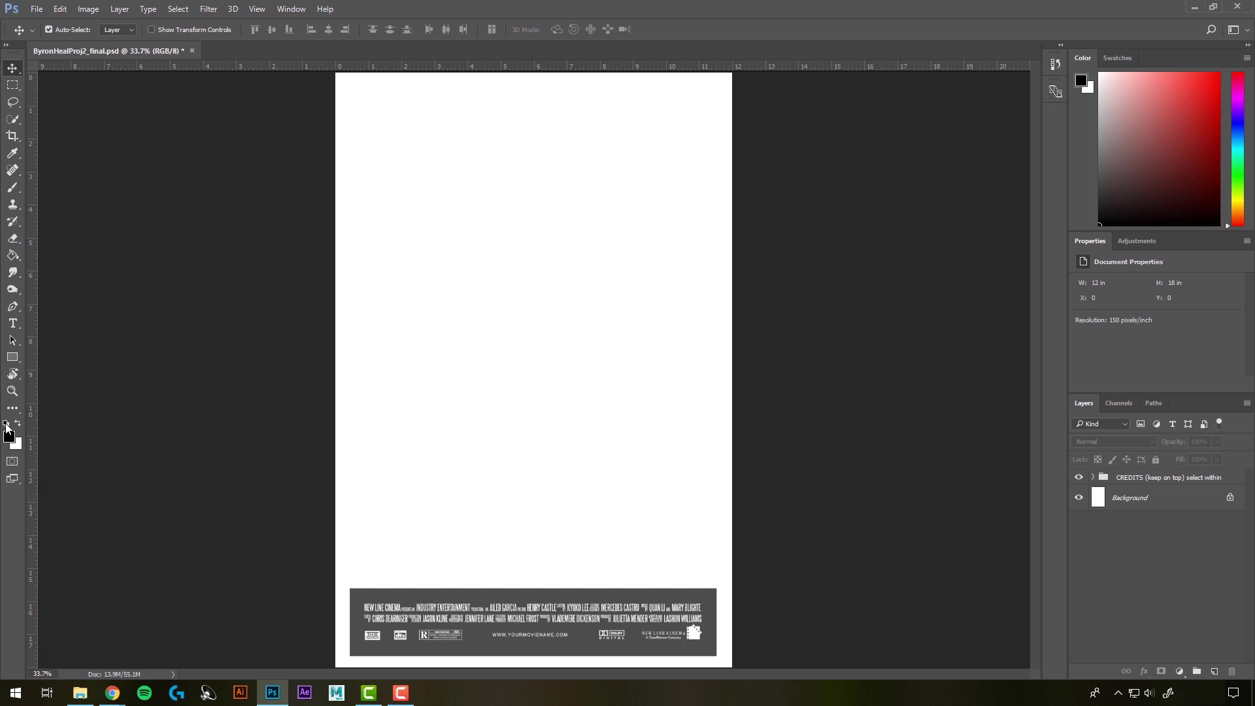
pyautogui.click(12, 436)
pyautogui.click(599, 212)
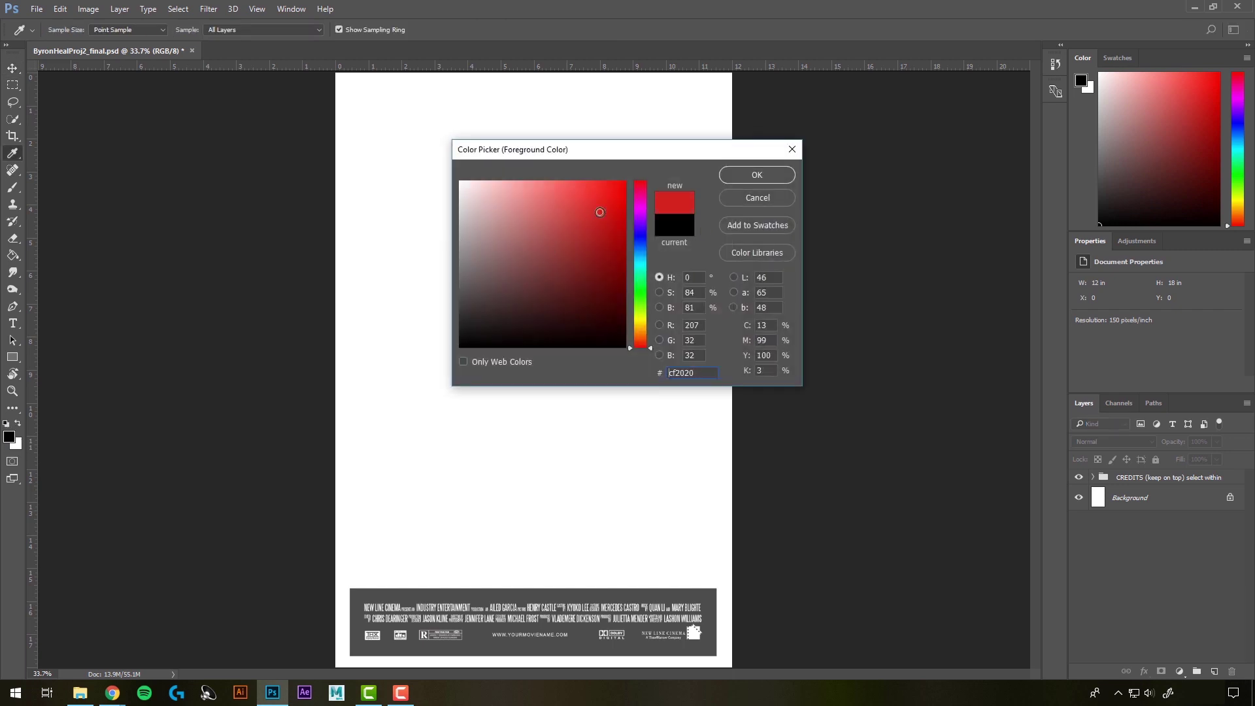
pyautogui.click(758, 173)
pyautogui.press('v')
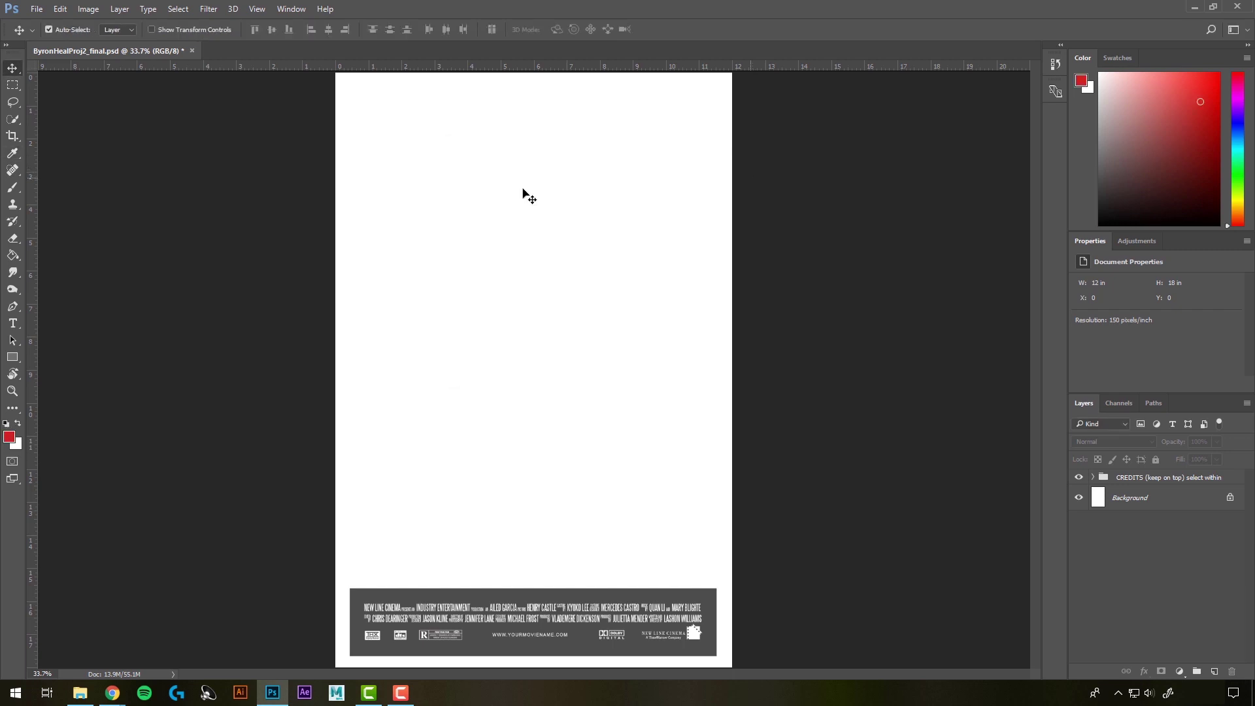
# Set the background color to green 73b50b
pyautogui.click(17, 446)
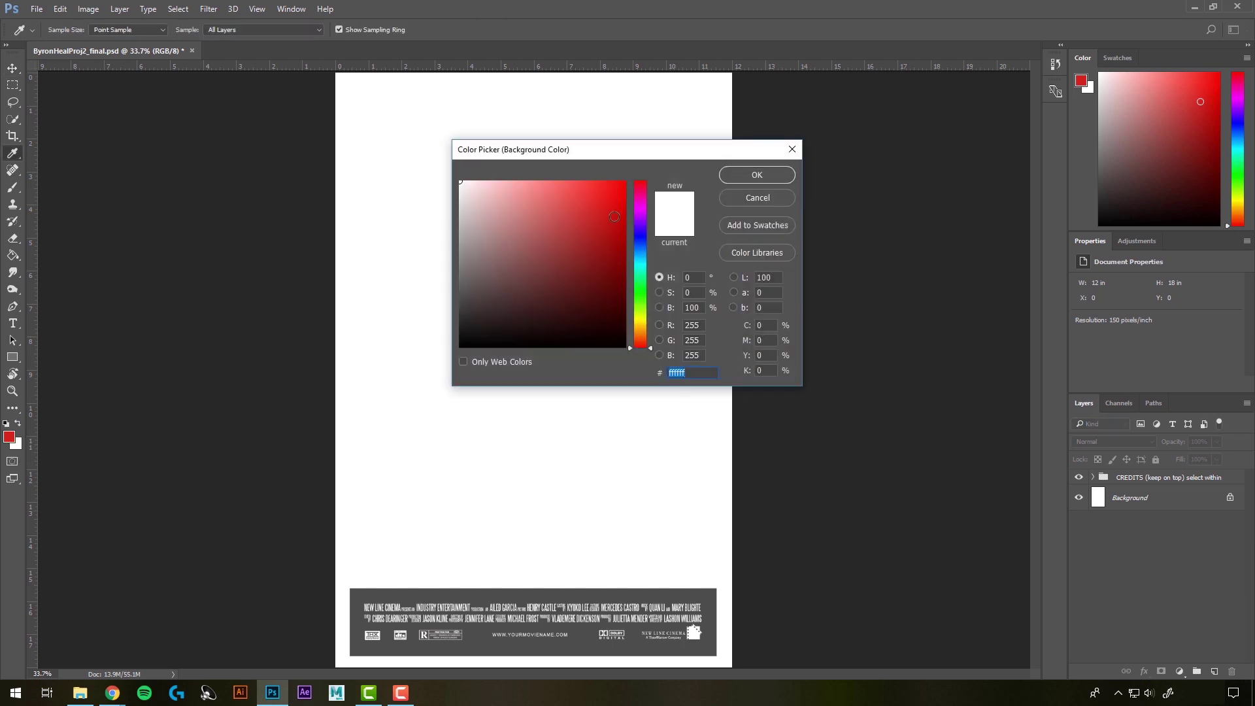
pyautogui.click(641, 309)
pyautogui.click(615, 228)
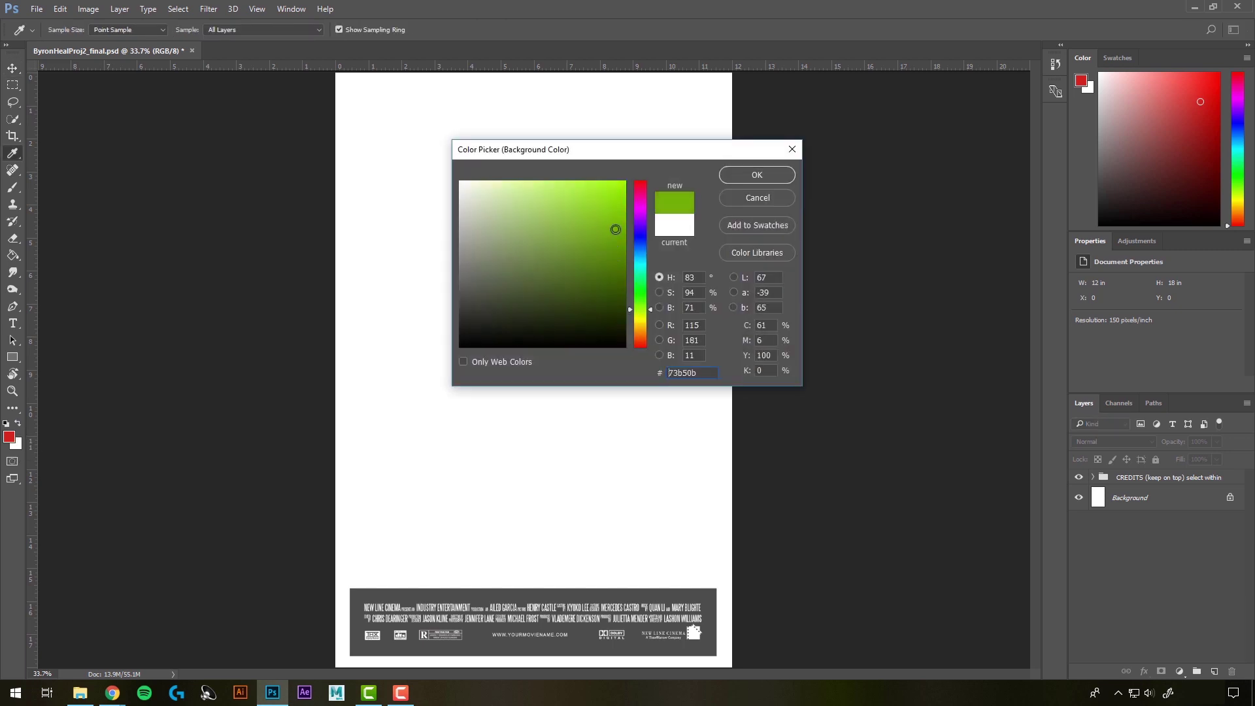
pyautogui.click(742, 178)
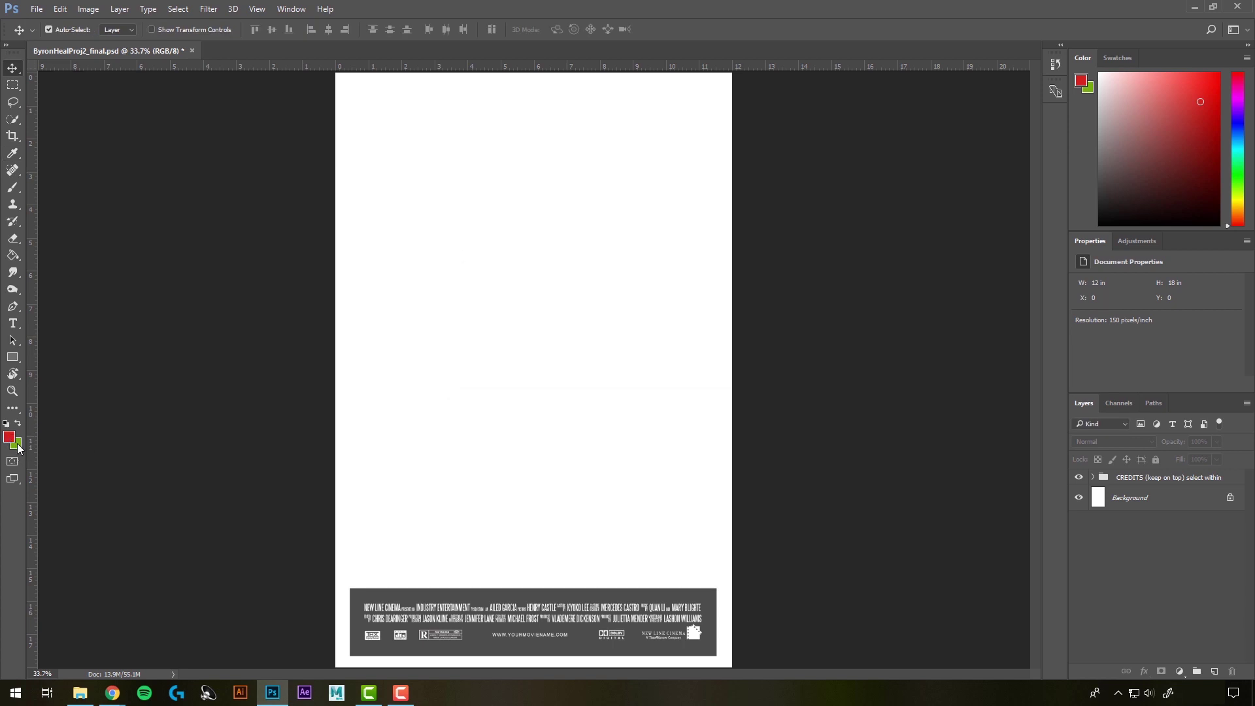
# Swap the red and green foreground and background colors back and forth several times
pyautogui.click(17, 422)
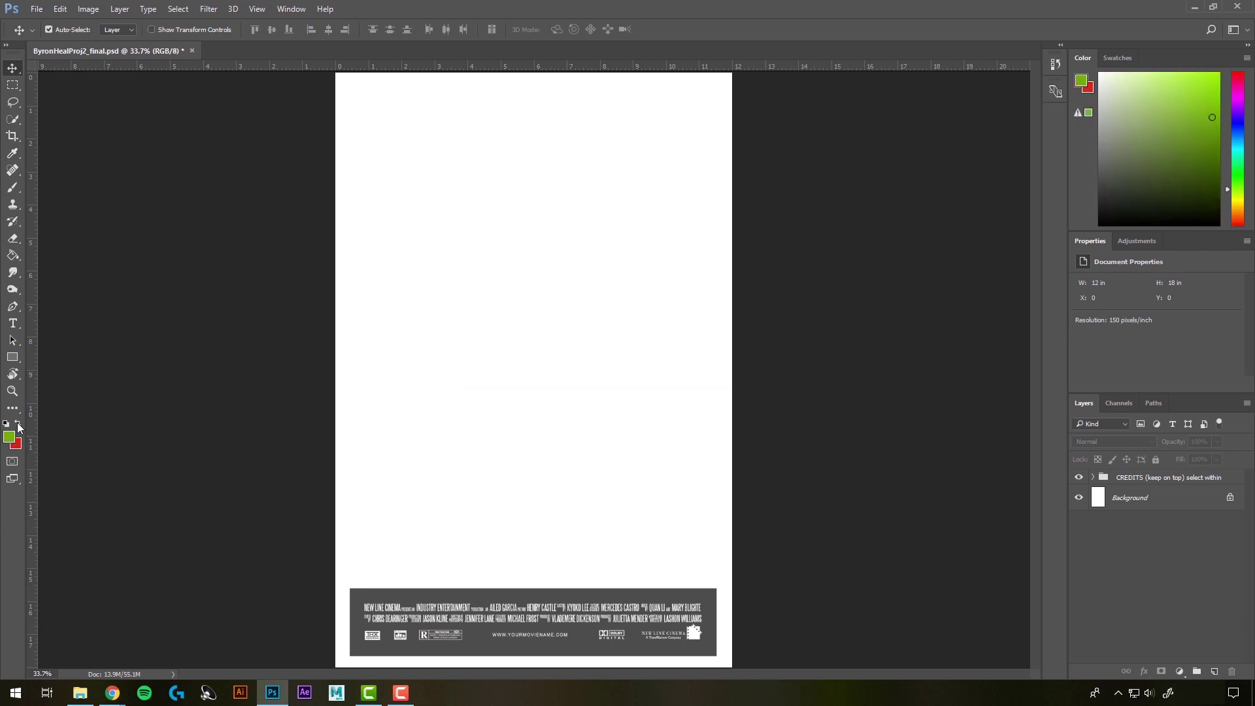
pyautogui.click(16, 423)
pyautogui.click(17, 422)
pyautogui.click(17, 422)
pyautogui.click(17, 422)
pyautogui.click(17, 422)
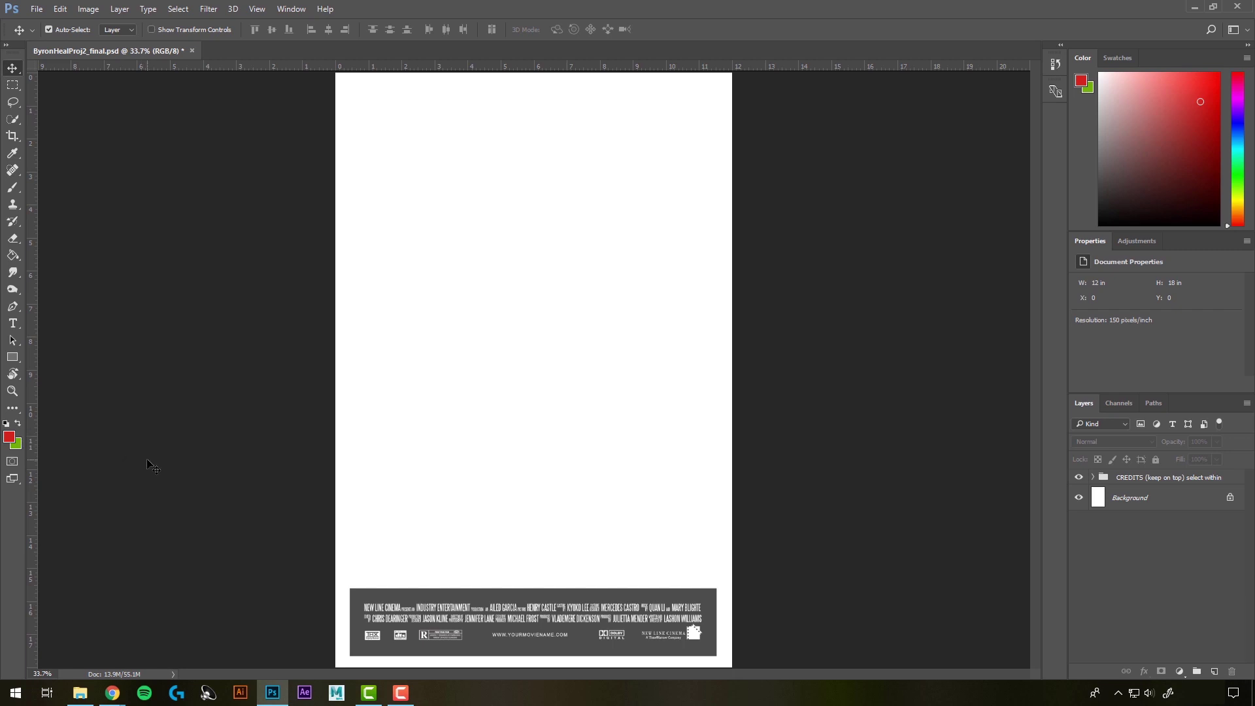
pyautogui.press('x')
pyautogui.press('x')
pyautogui.press('x')
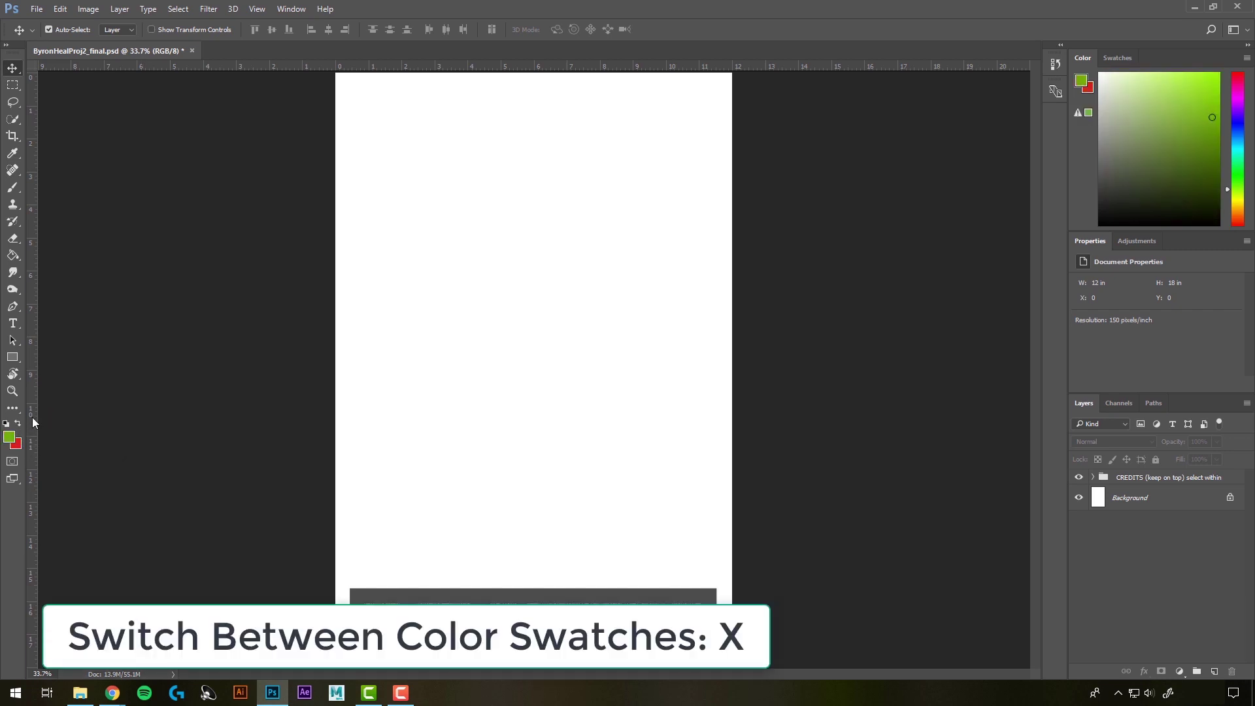
# Reset the colors to default black and white and swap them so that white is the foreground color
pyautogui.click(7, 425)
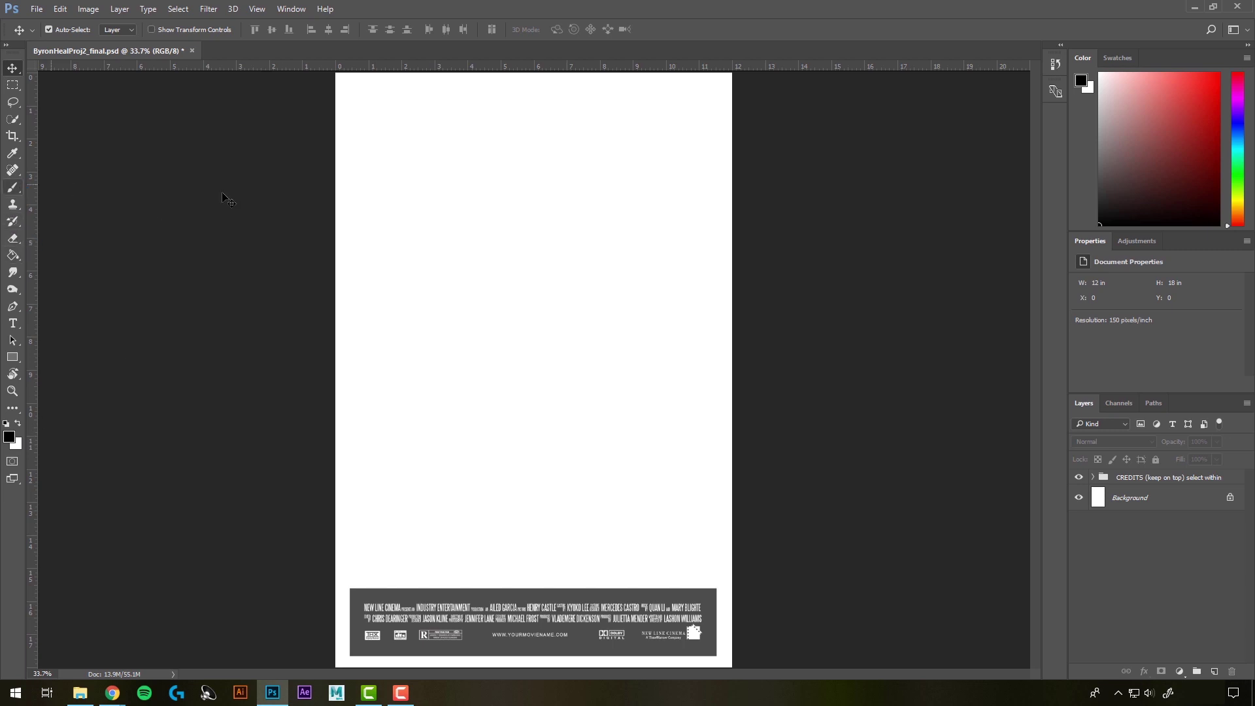
pyautogui.press('x')
pyautogui.press('x')
pyautogui.press('x')
pyautogui.press('x')
pyautogui.press('x')
# Zoom in on the middle of the poster to 66.7% with the Zoom tool and back out to 25%
pyautogui.click(13, 394)
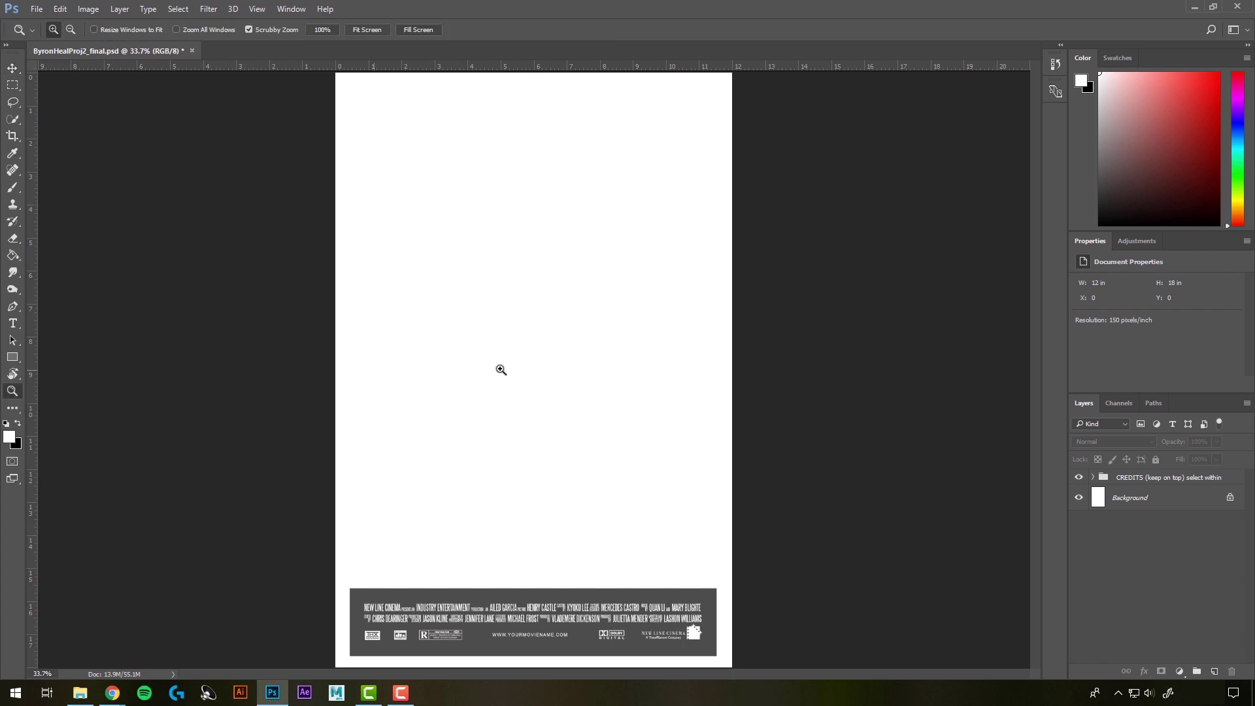
pyautogui.click(517, 336)
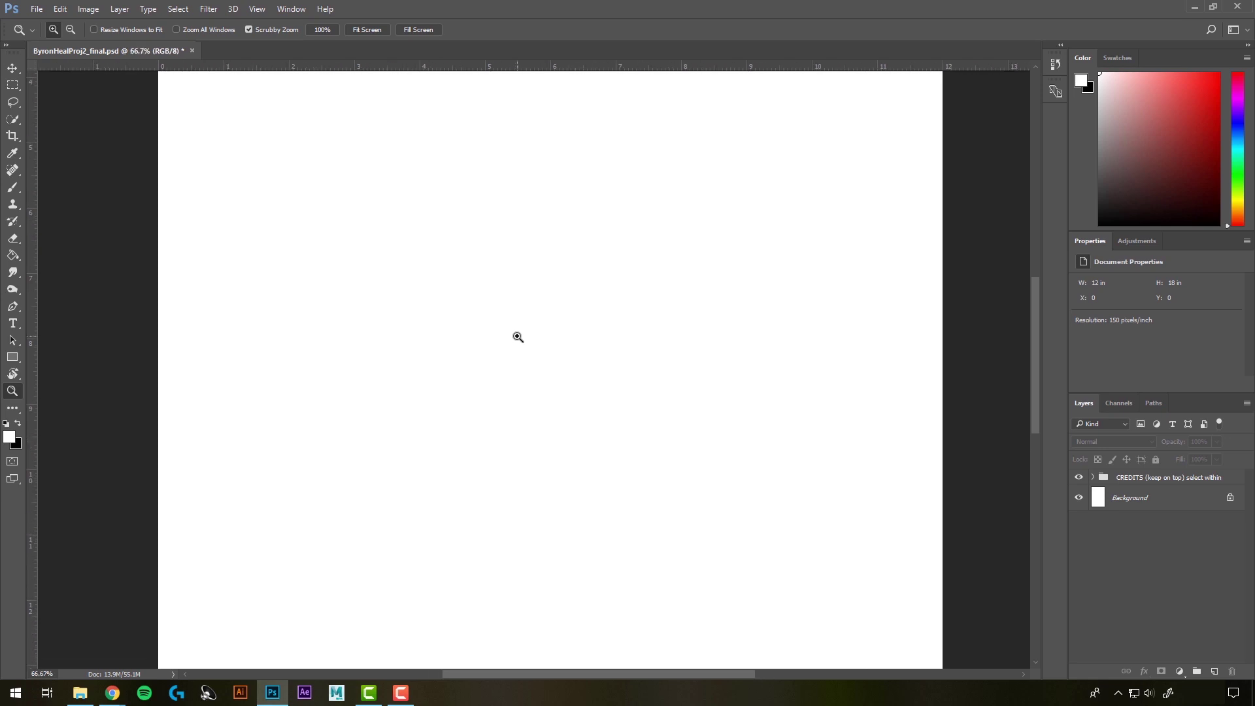
pyautogui.press('alt')
pyautogui.keyDown('alt'); pyautogui.click(518, 336); pyautogui.keyUp('alt')
pyautogui.keyDown('alt'); pyautogui.click(518, 337); pyautogui.keyUp('alt')
pyautogui.keyDown('alt'); pyautogui.click(518, 337); pyautogui.keyUp('alt')
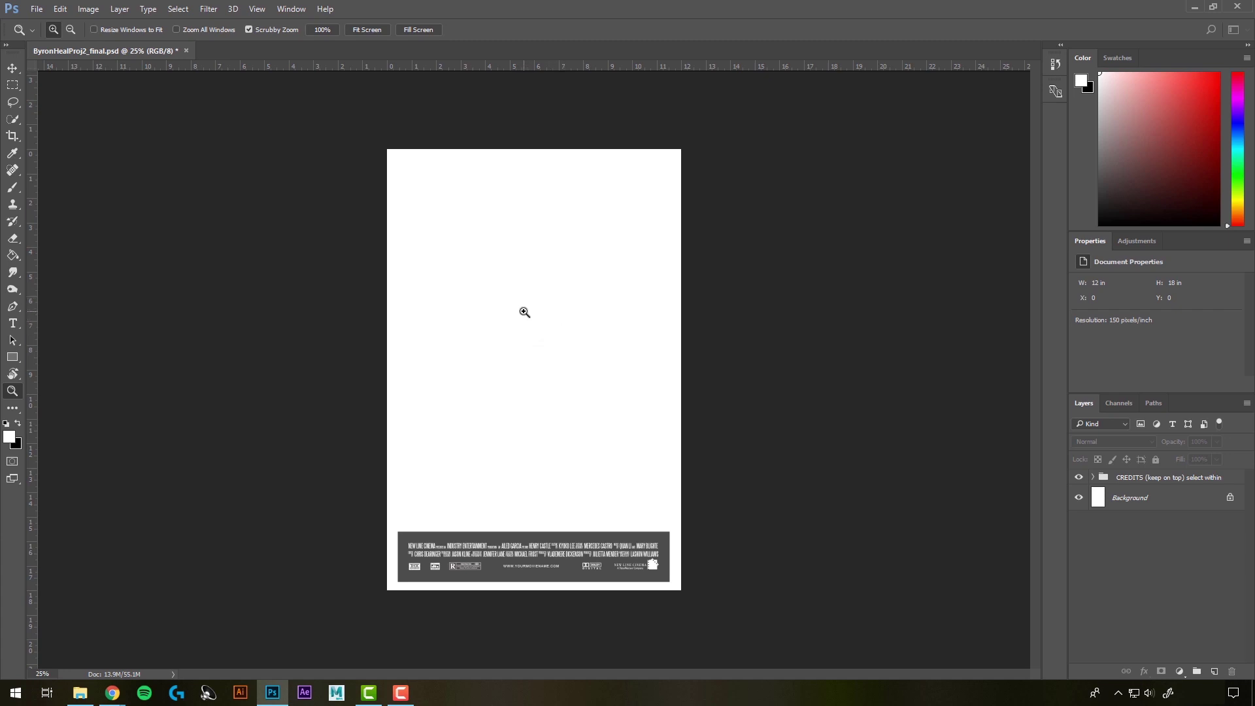
# Zoom the poster view in and out repeatedly, finishing at about 66% magnification
pyautogui.press('alt')
pyautogui.scroll(6, 524, 313)
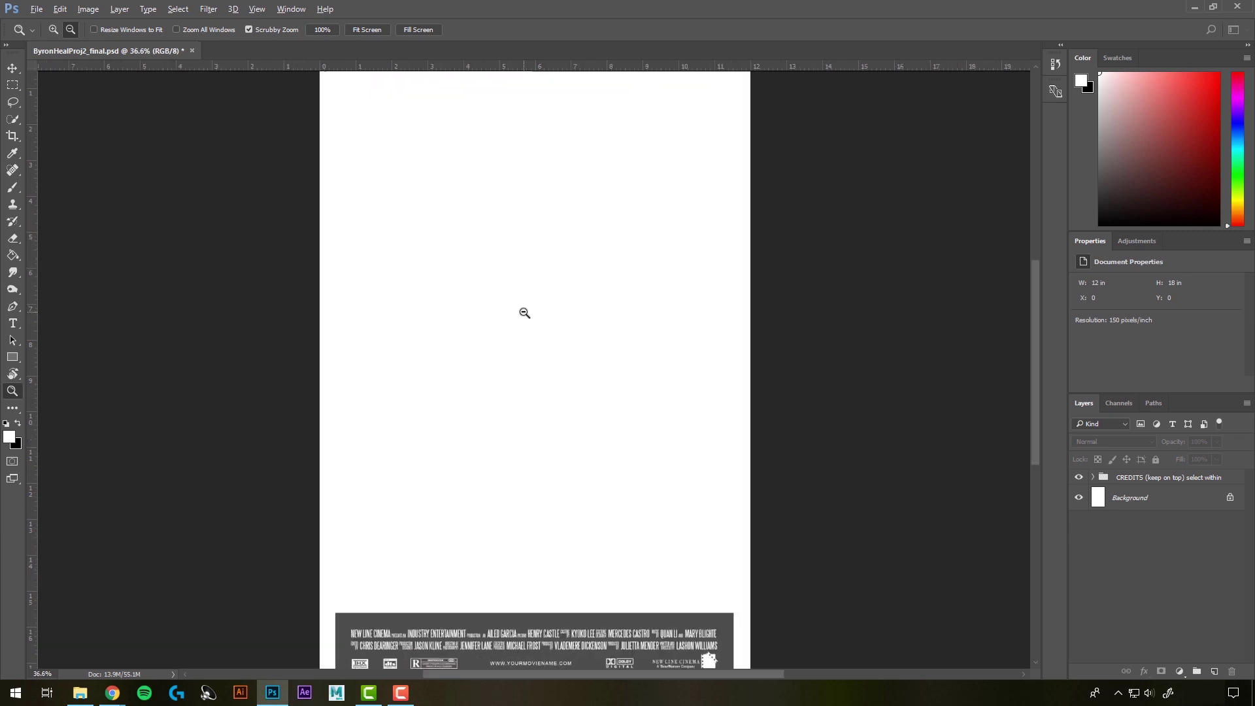
pyautogui.scroll(-4, 523, 313)
pyautogui.scroll(11, 523, 315)
pyautogui.scroll(-15, 524, 317)
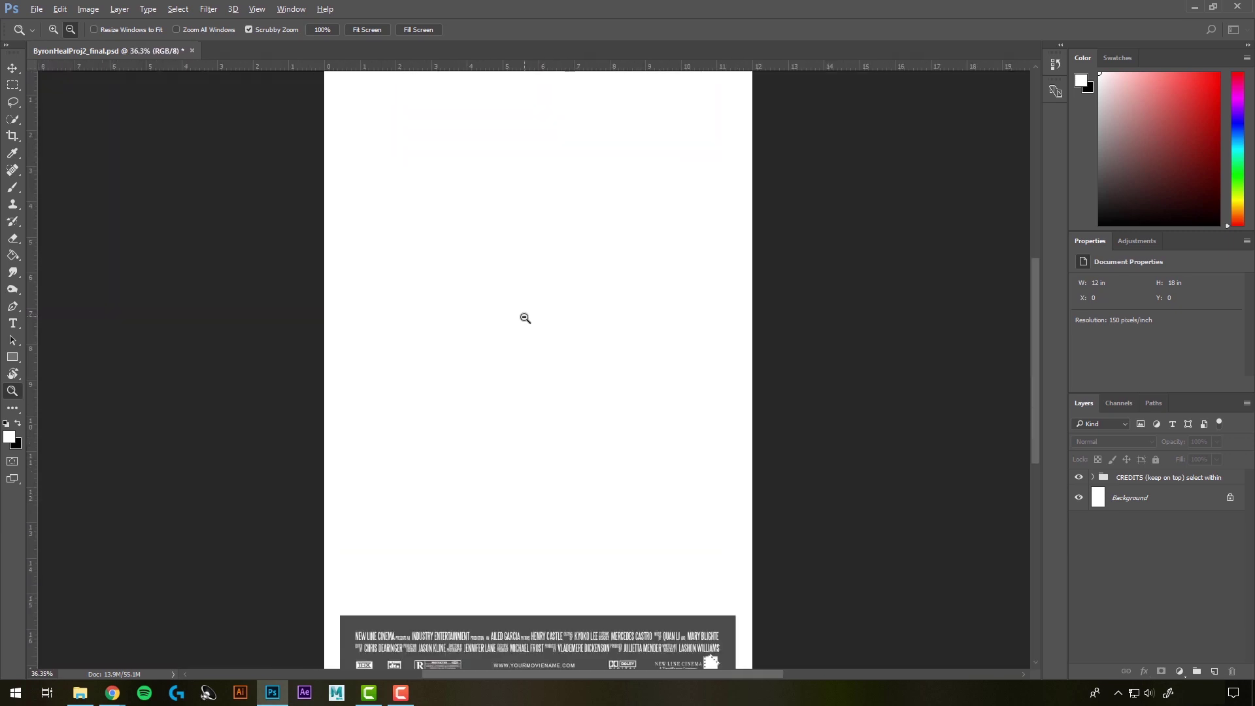
pyautogui.scroll(12, 524, 318)
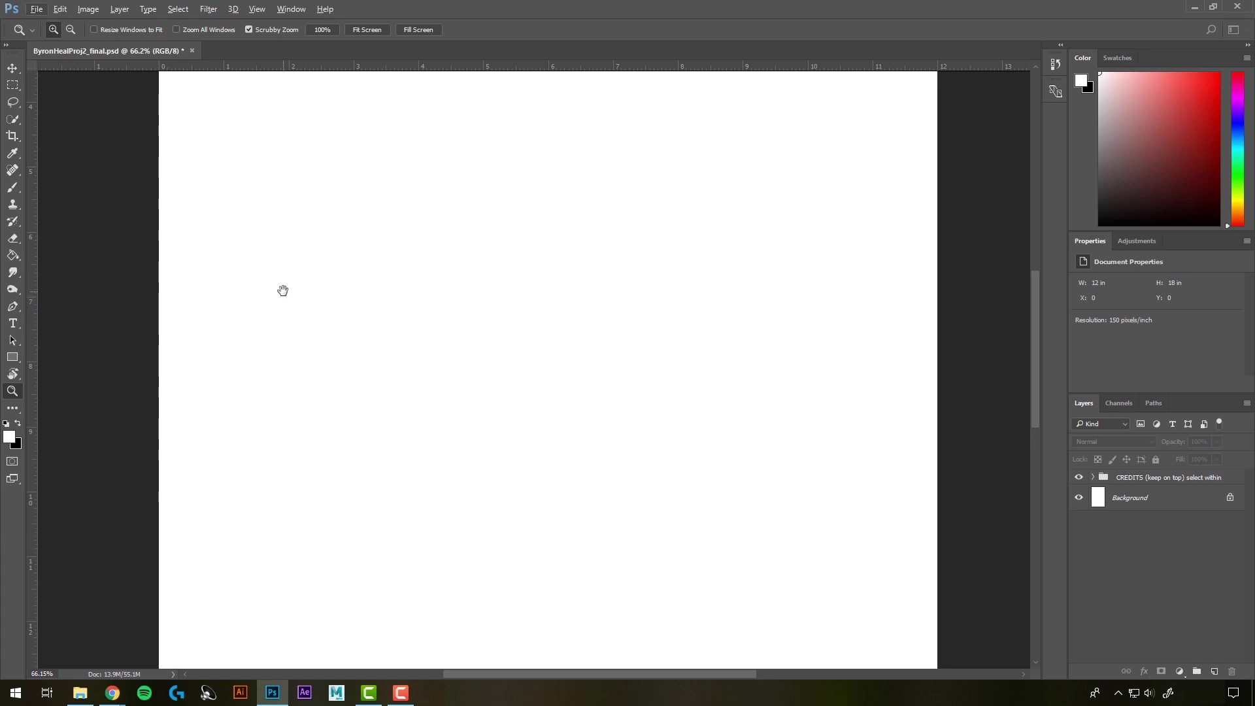
# Pan to the credits block, zoom in and out on it, and move the view back up the poster at about 50%
pyautogui.moveTo(291, 272); pyautogui.dragTo(405, 218)
pyautogui.scroll(6, 590, 396)
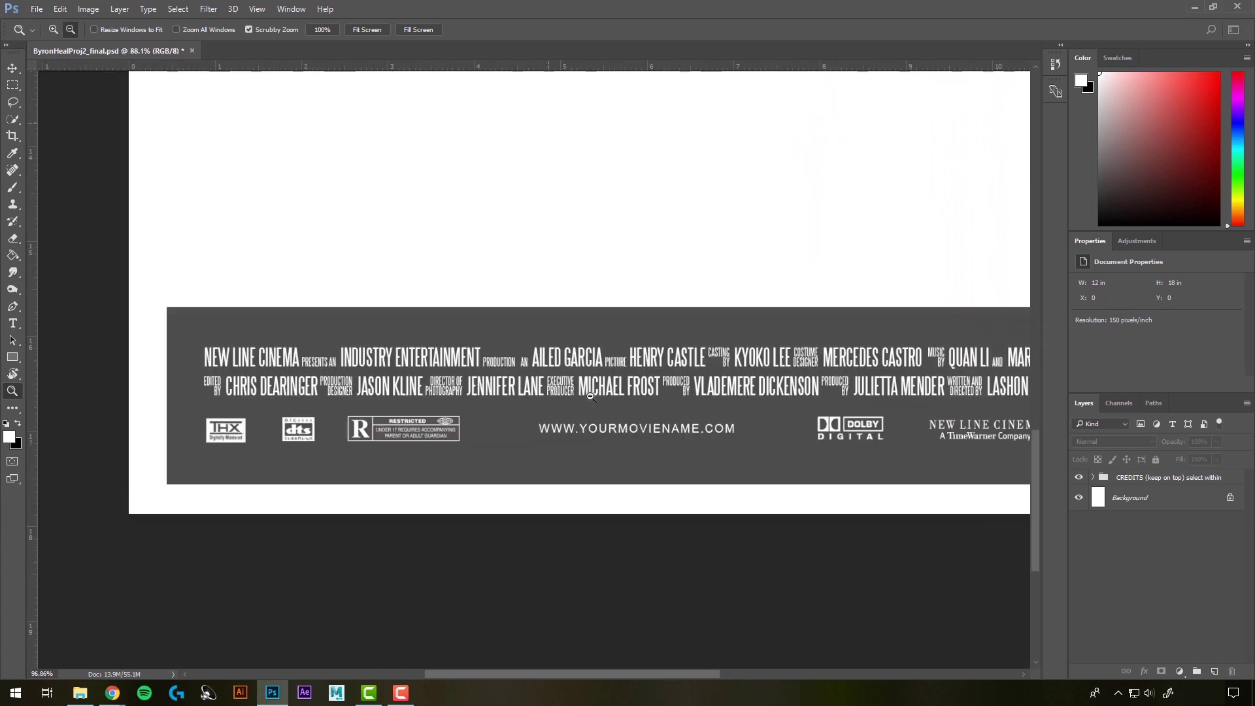
pyautogui.scroll(-6, 591, 404)
pyautogui.scroll(3, 593, 406)
pyautogui.scroll(-4, 594, 407)
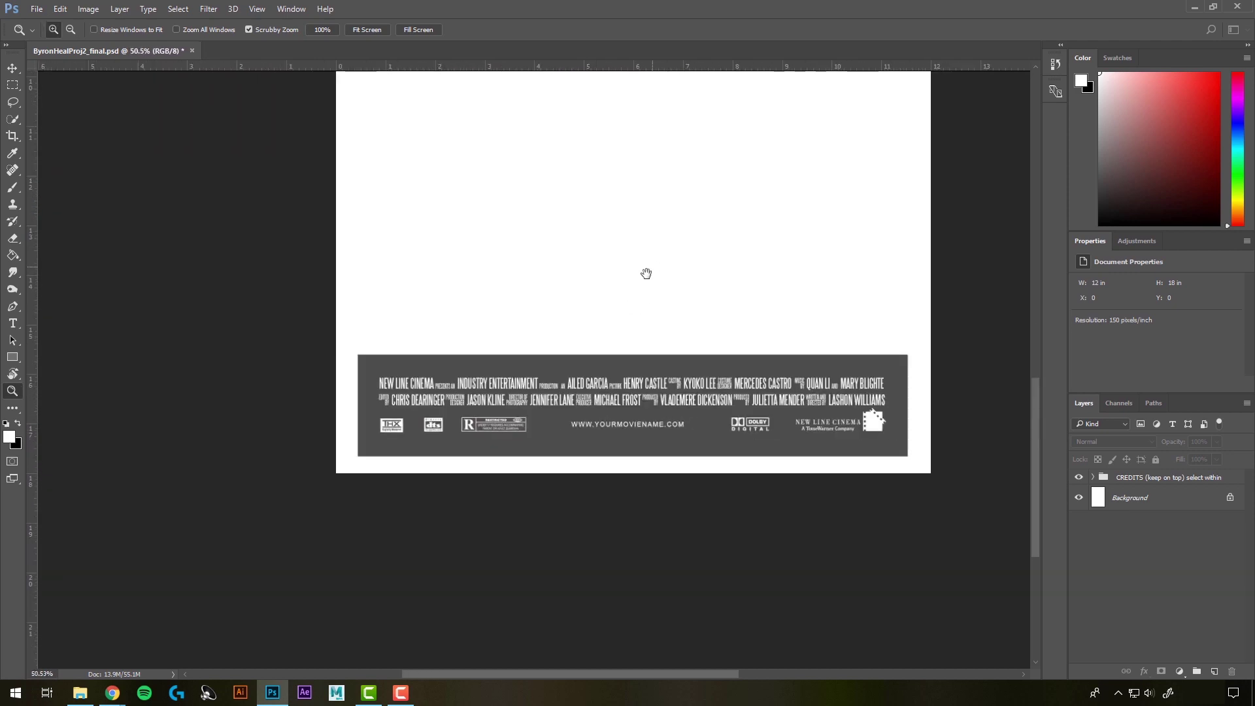
pyautogui.moveTo(647, 274); pyautogui.dragTo(571, 479)
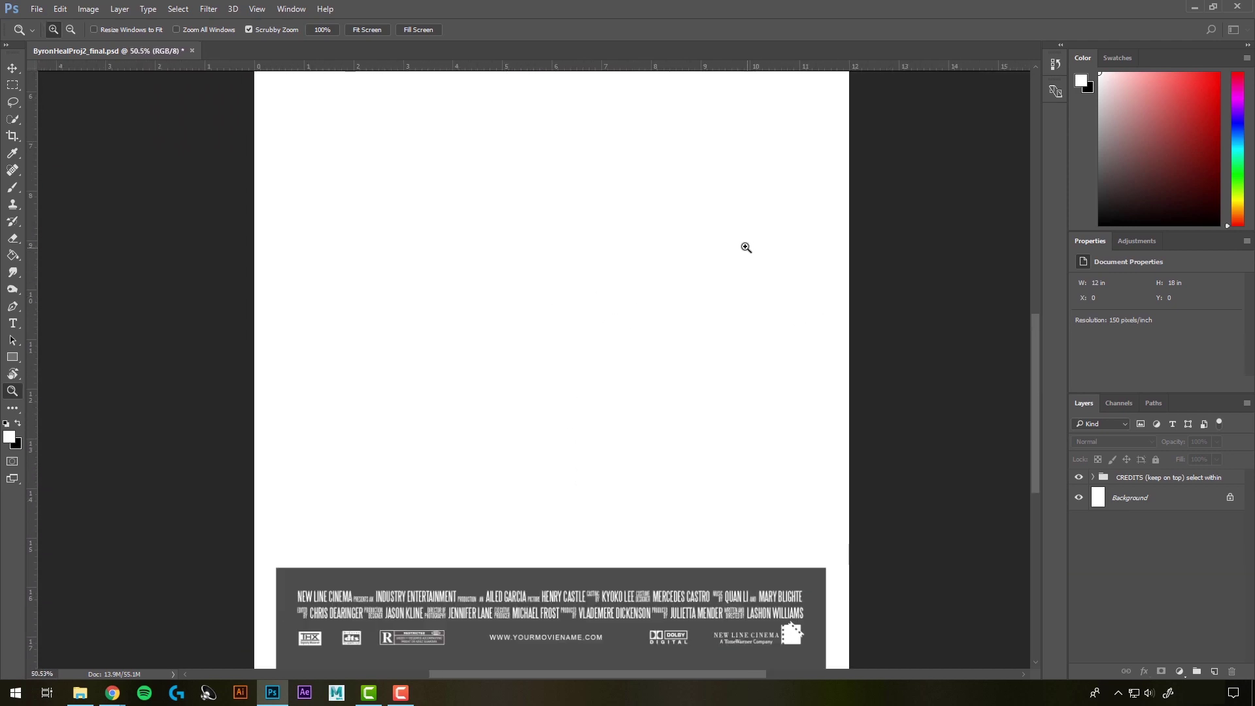
# Fit the whole poster on screen and return to the Move tool
pyautogui.click(256, 10)
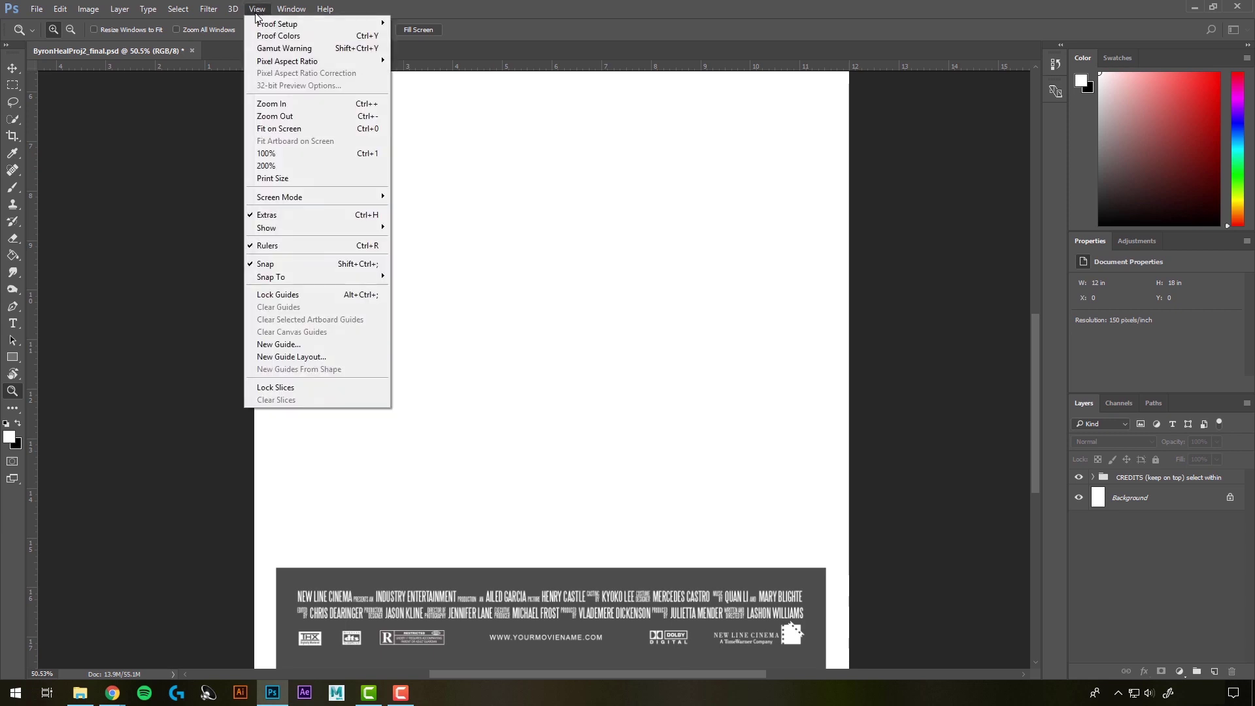
pyautogui.click(282, 130)
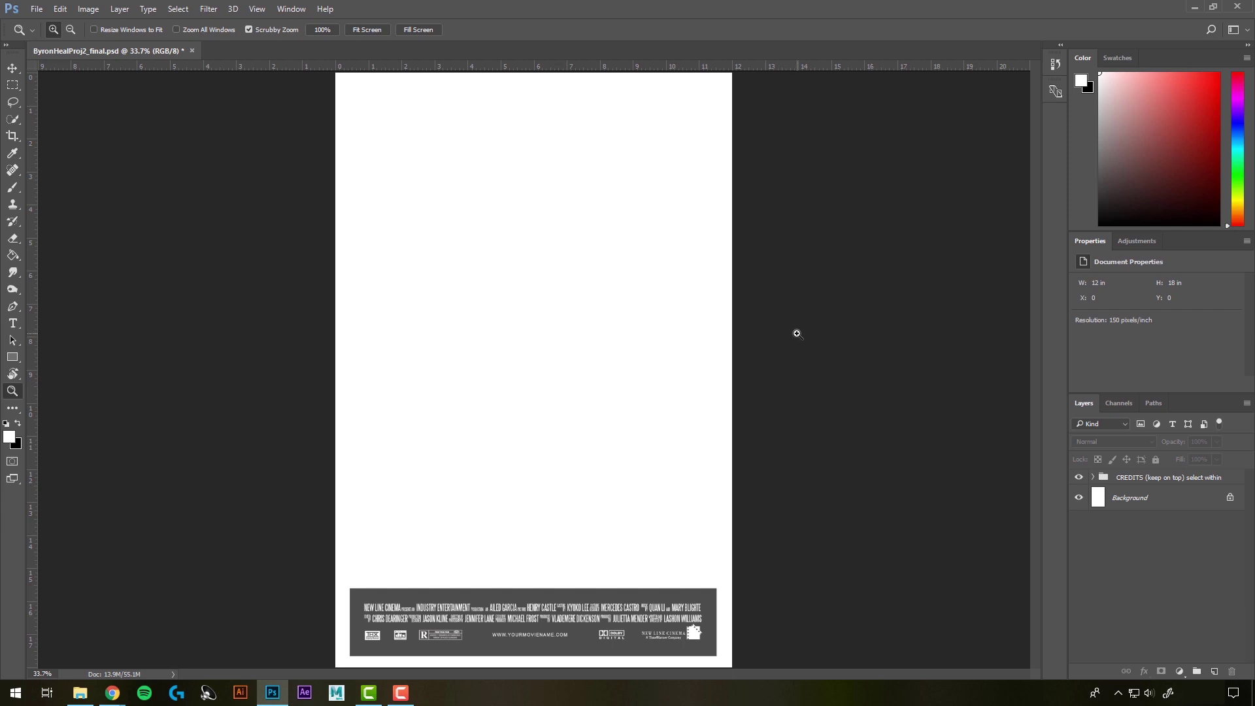
pyautogui.press('v')
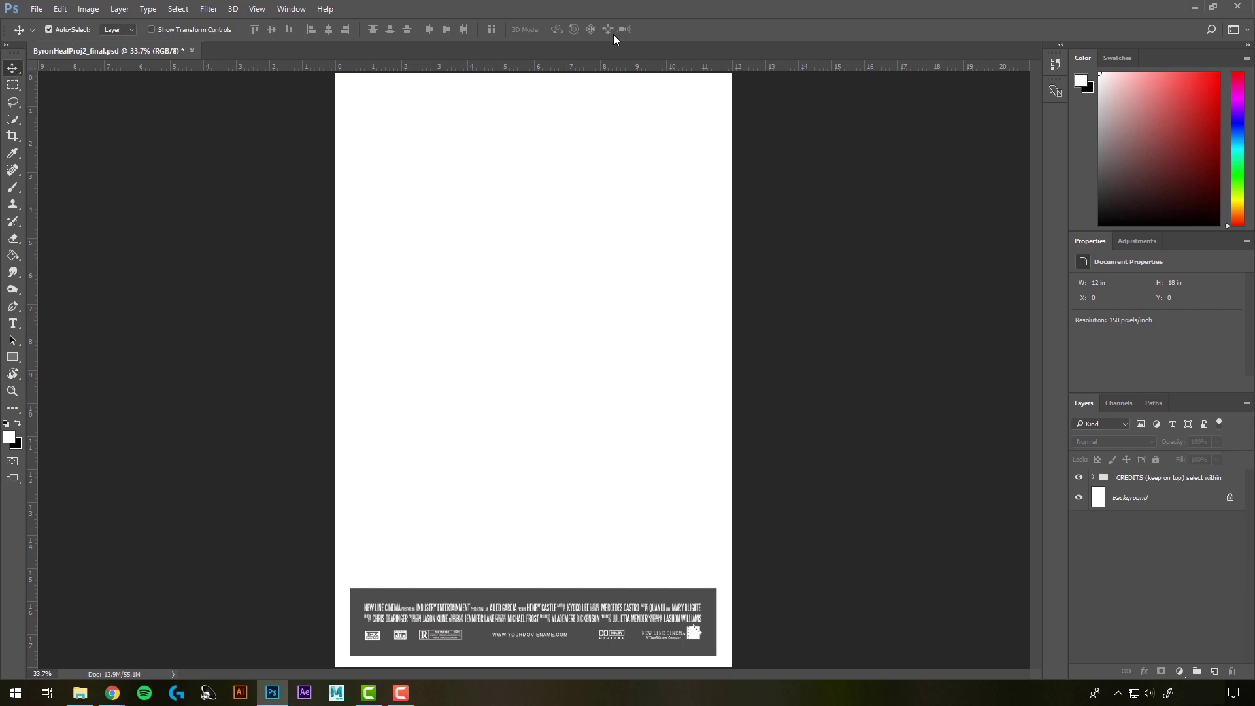
# Examine the options of the Rectangular Marquee, Lasso, Quick Selection, Crop and Eyedropper tools, and return to the Move tool
pyautogui.click(12, 85)
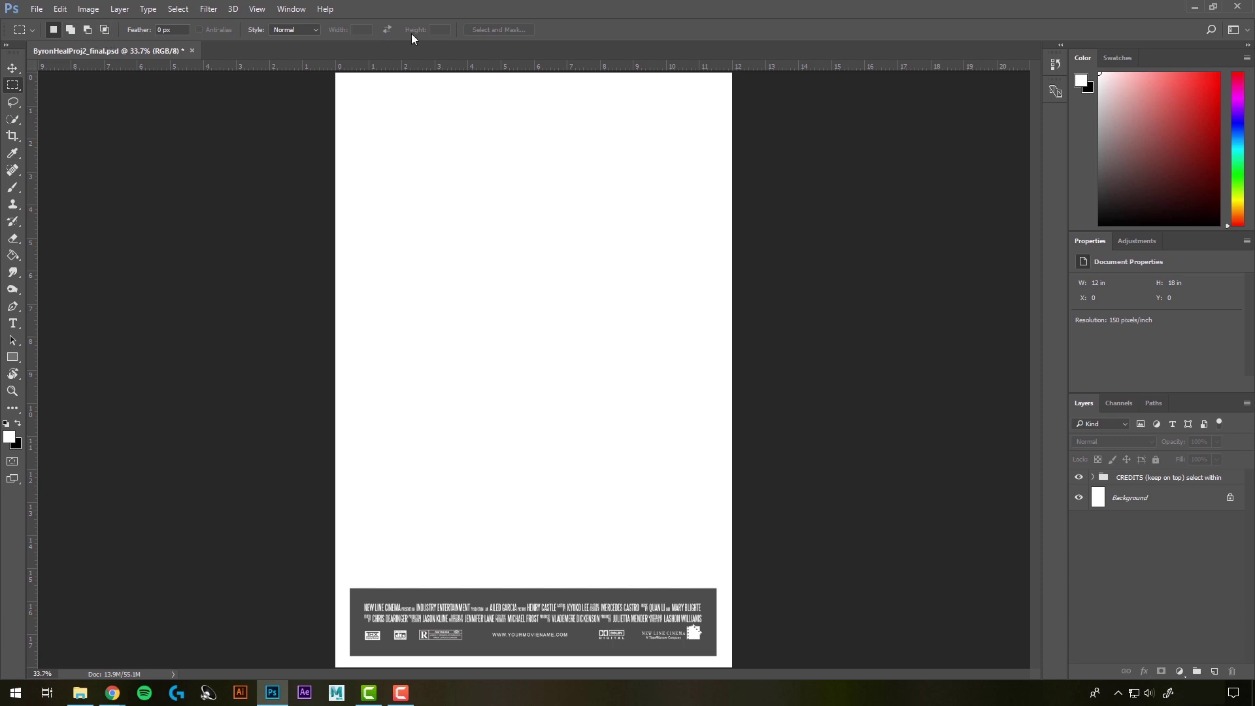
pyautogui.click(12, 103)
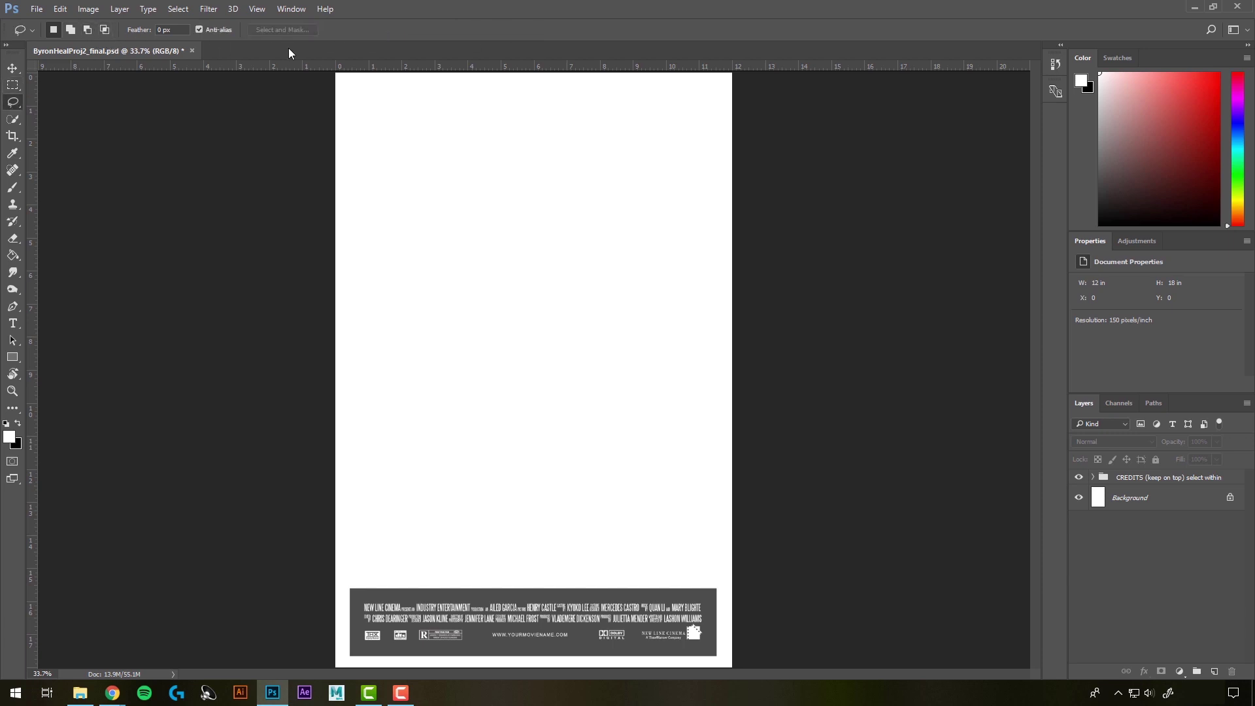
pyautogui.click(12, 119)
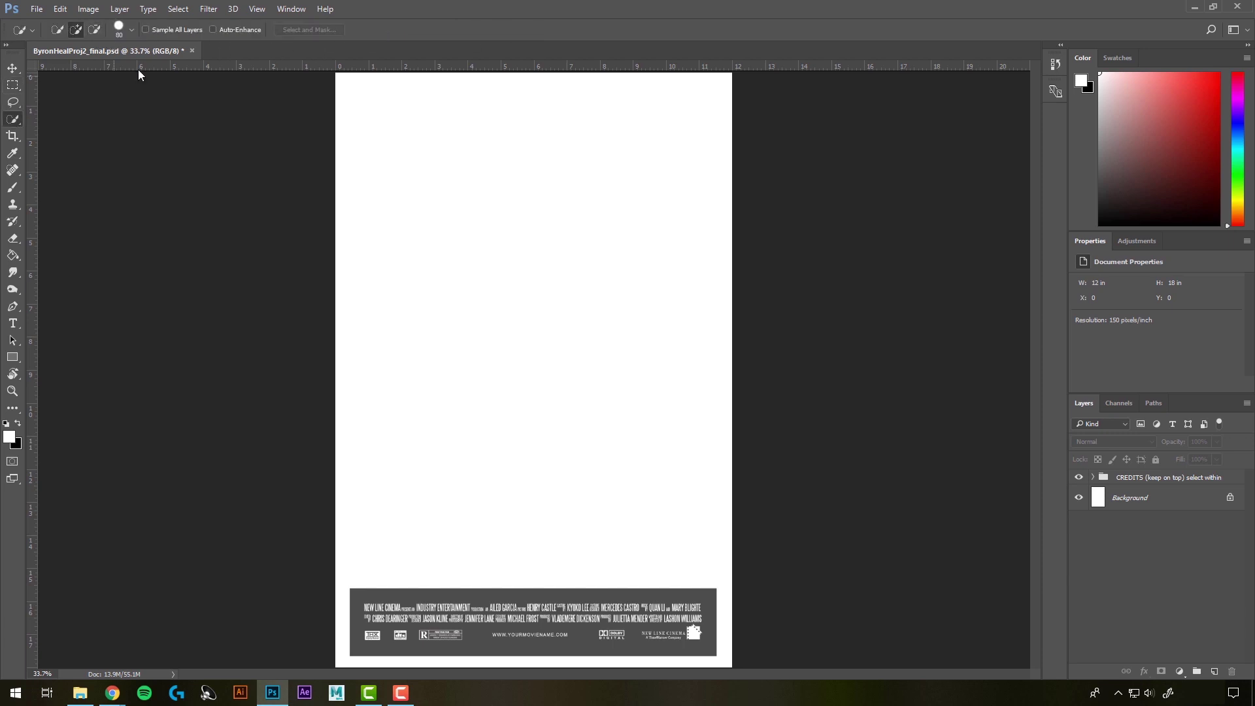
pyautogui.click(13, 136)
pyautogui.click(11, 156)
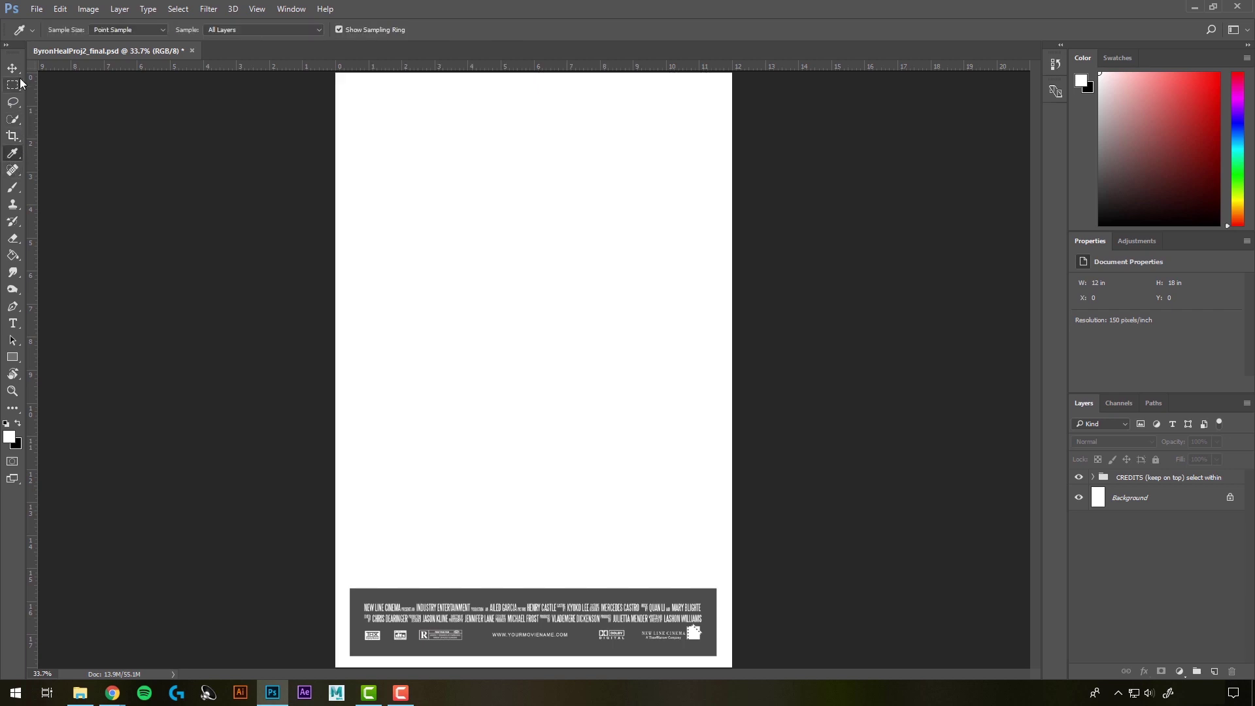
pyautogui.click(13, 68)
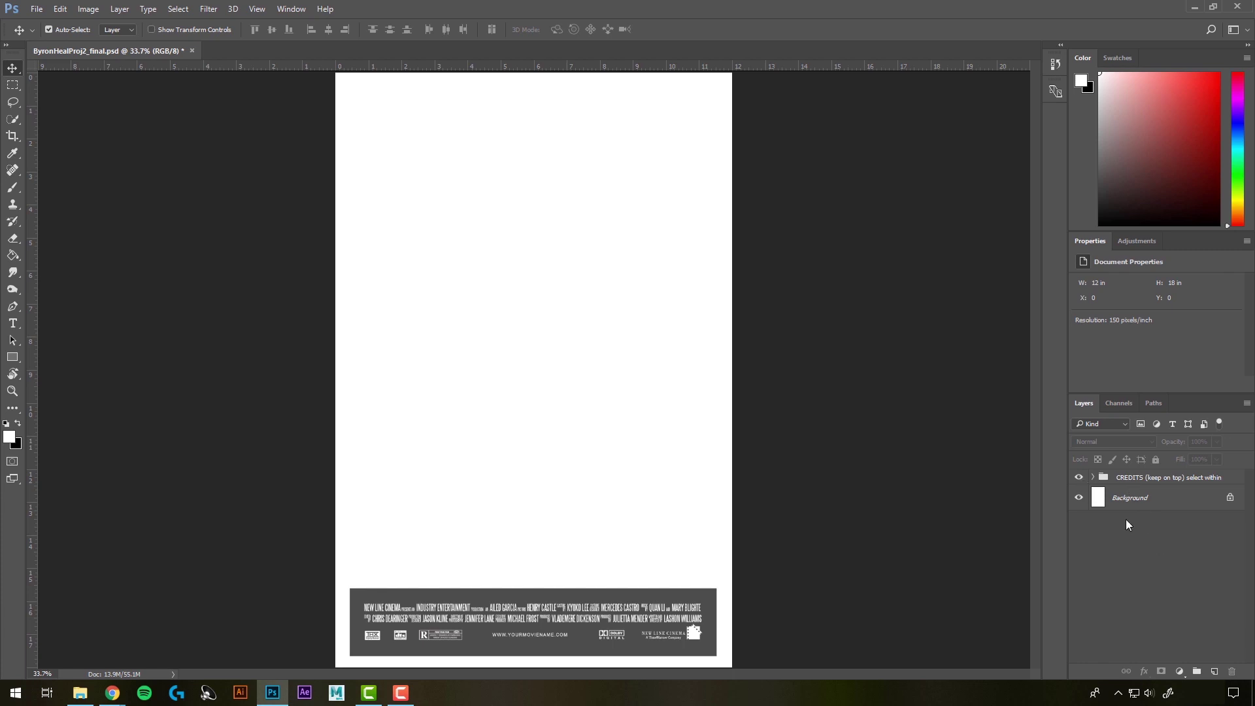
# Toggle the CREDITS group's visibility, and expand and collapse the group to examine the black and white credits inside
pyautogui.click(1079, 478)
pyautogui.click(1078, 478)
pyautogui.click(1093, 477)
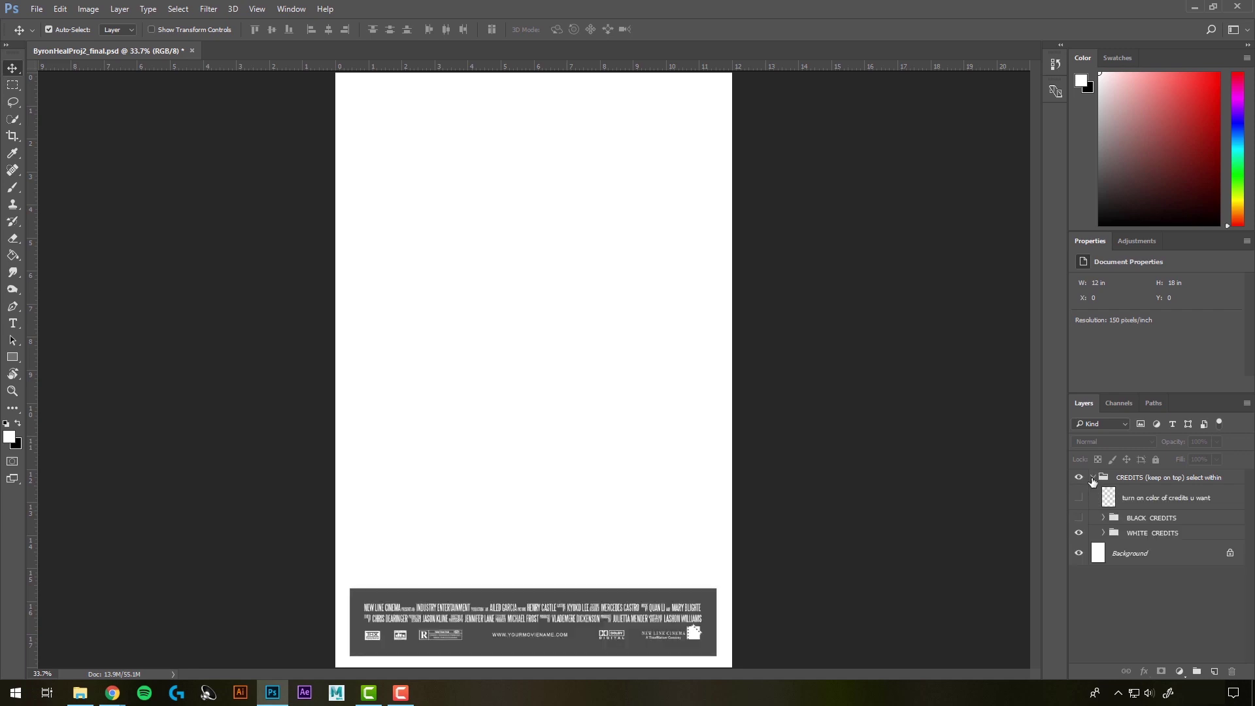
pyautogui.click(1078, 499)
pyautogui.click(1093, 478)
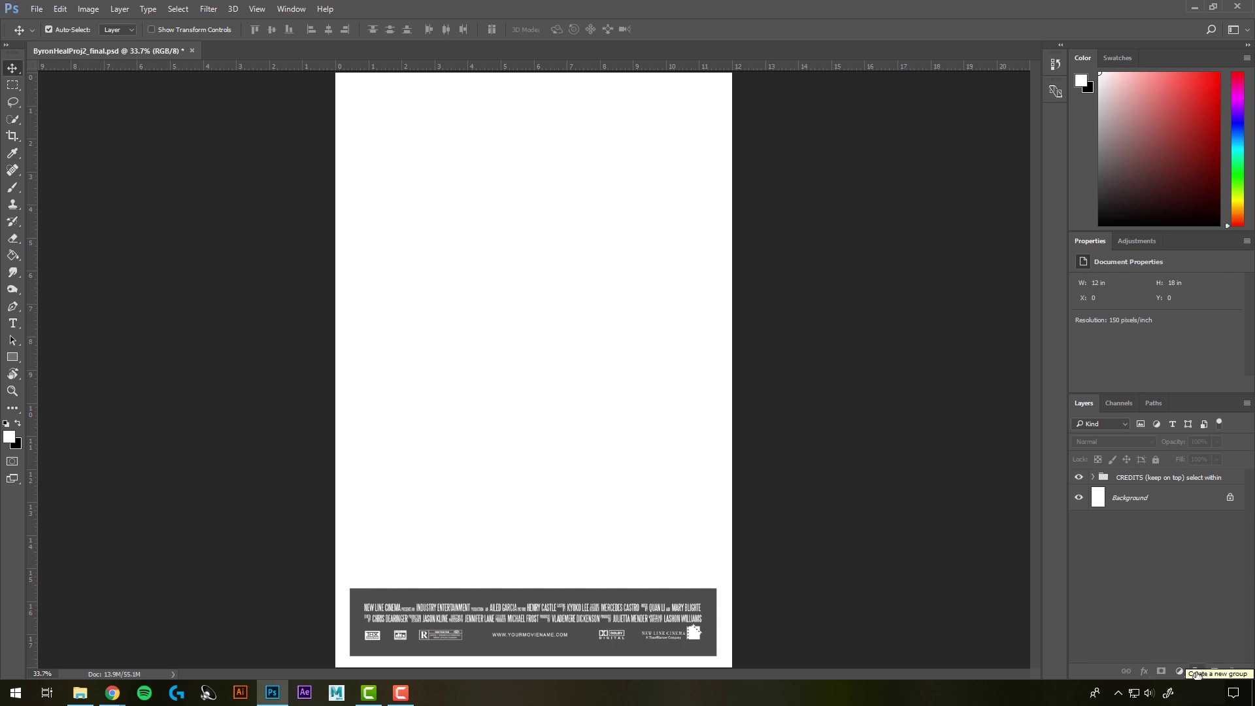
pyautogui.click(1092, 477)
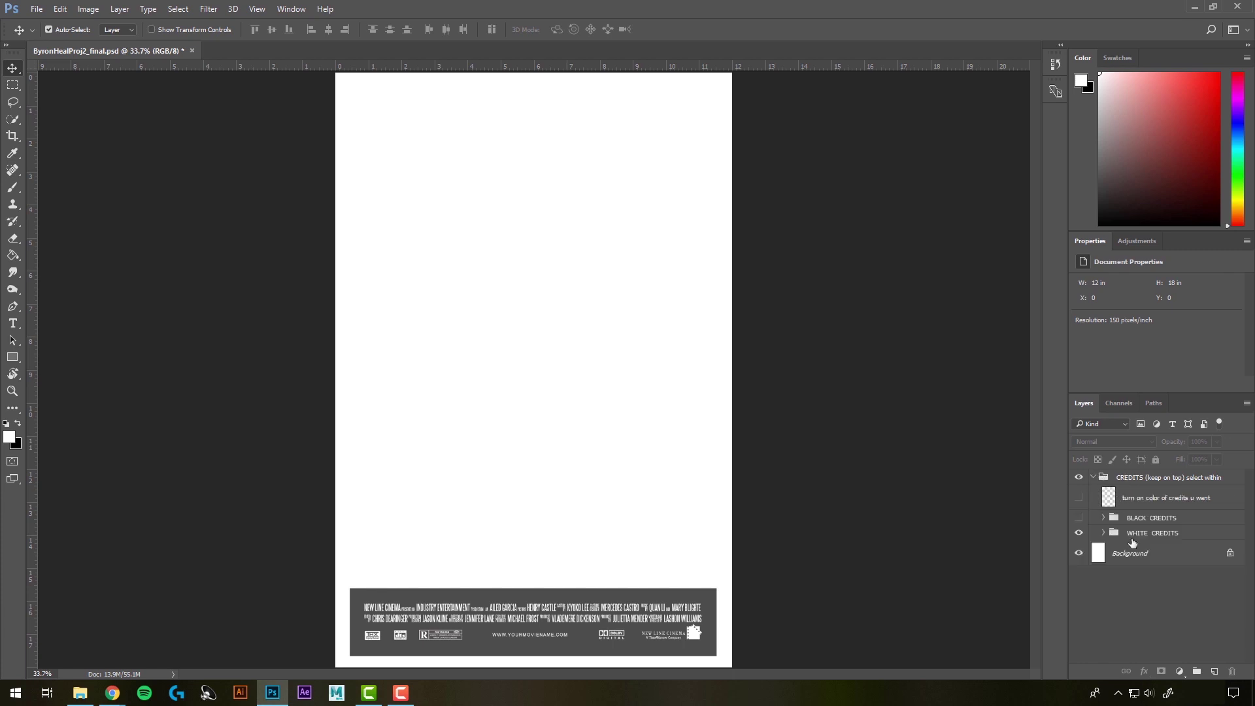
pyautogui.click(1092, 478)
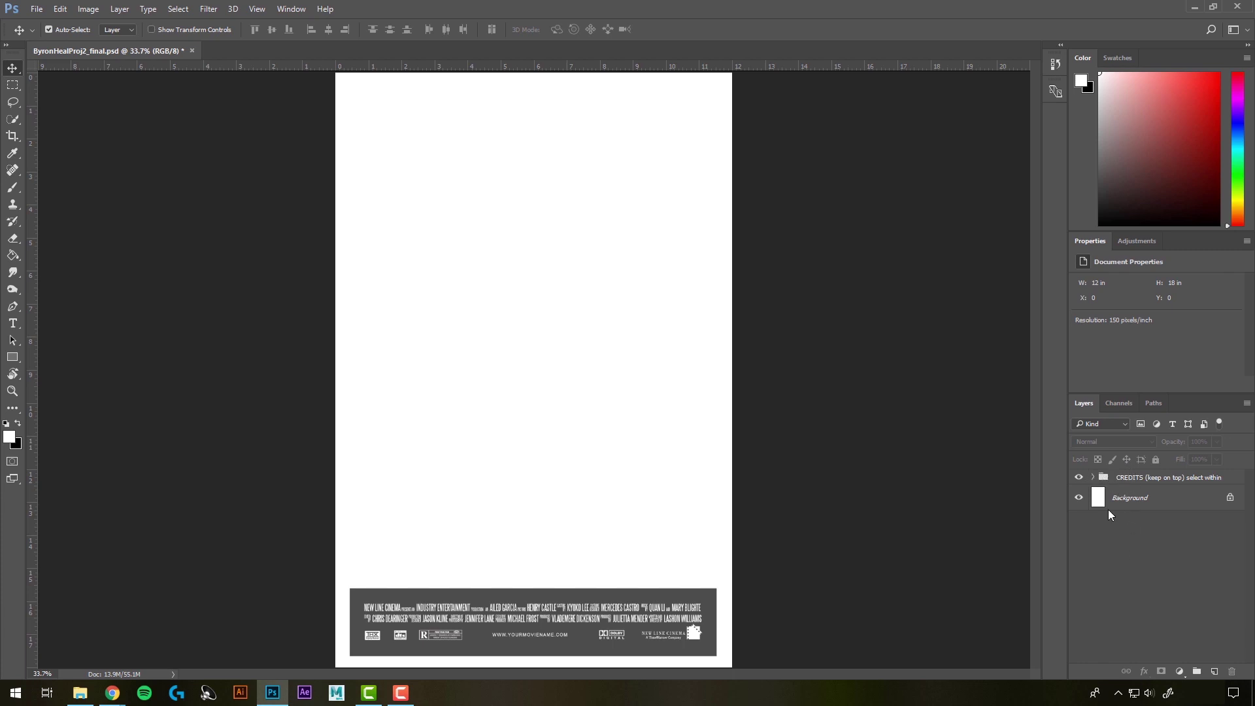
pyautogui.click(1078, 478)
pyautogui.click(1093, 477)
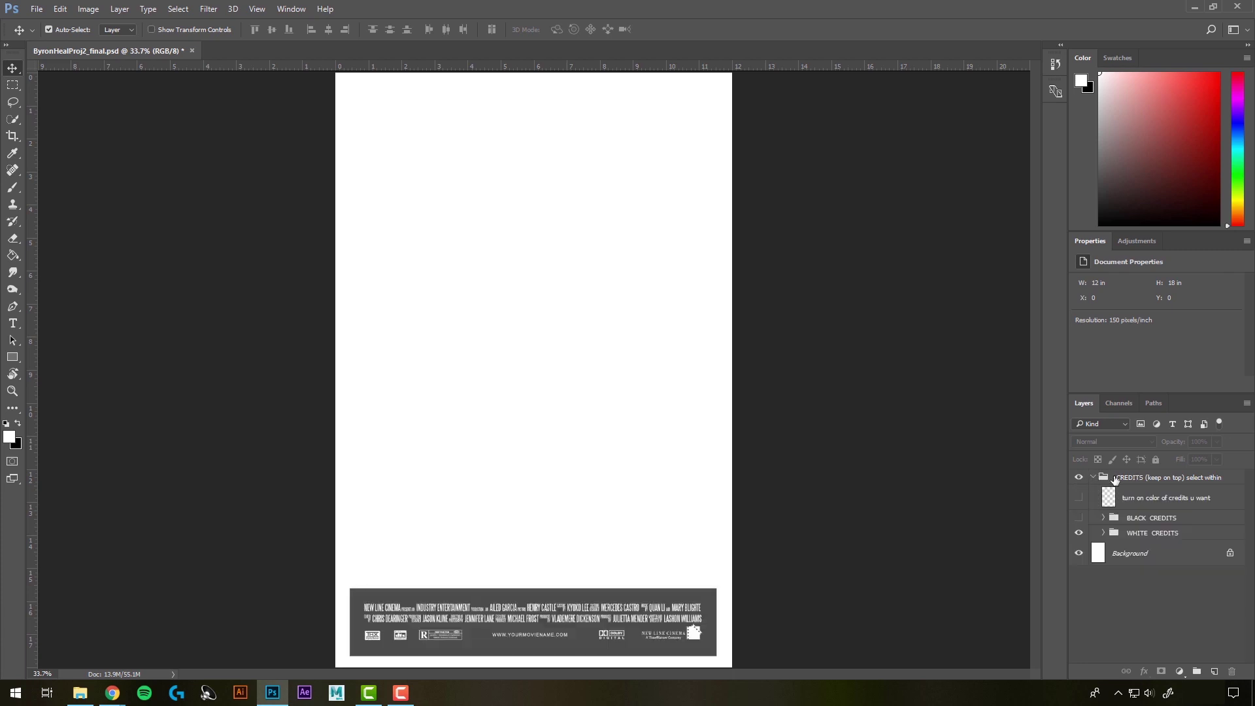
pyautogui.click(1093, 477)
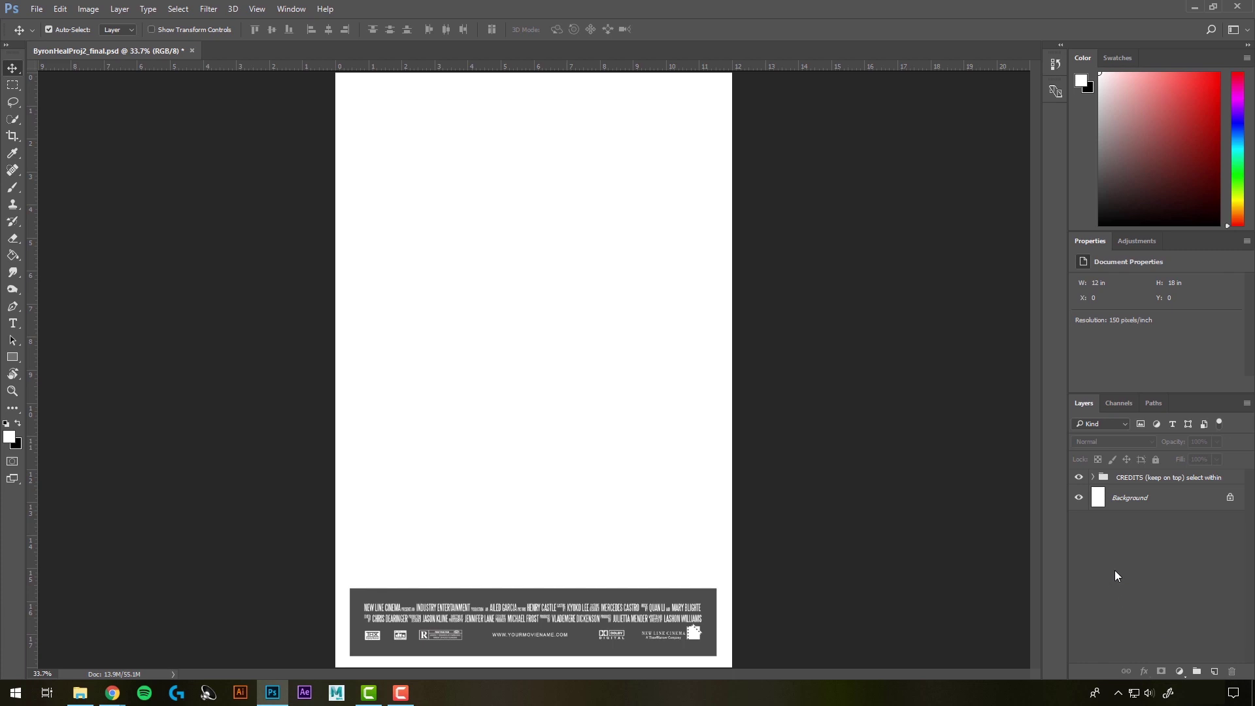
# Open the document's History and enlarge its list to show all recorded states
pyautogui.click(1084, 60)
pyautogui.click(1054, 66)
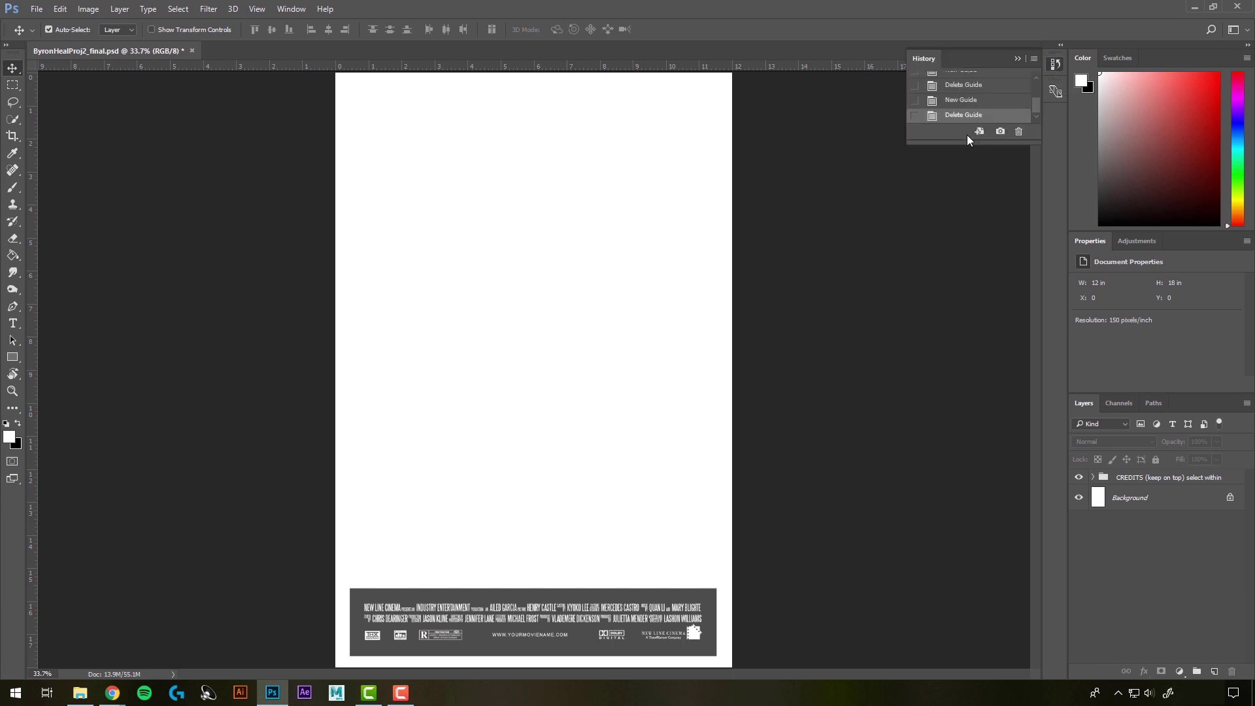
pyautogui.moveTo(962, 155); pyautogui.dragTo(963, 315)
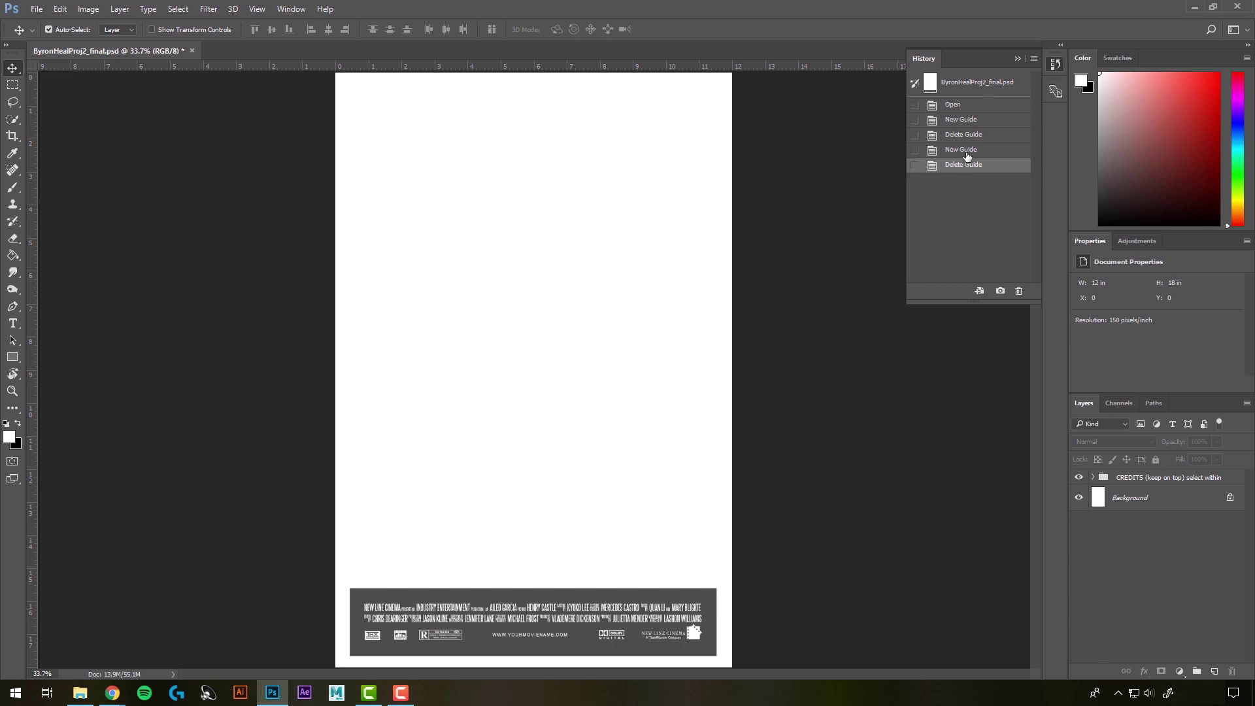
# Add a new layer and paint a black diagonal stroke about 3.7 by 3.8 in on the poster's upper half with an enlarged brush
pyautogui.click(13, 190)
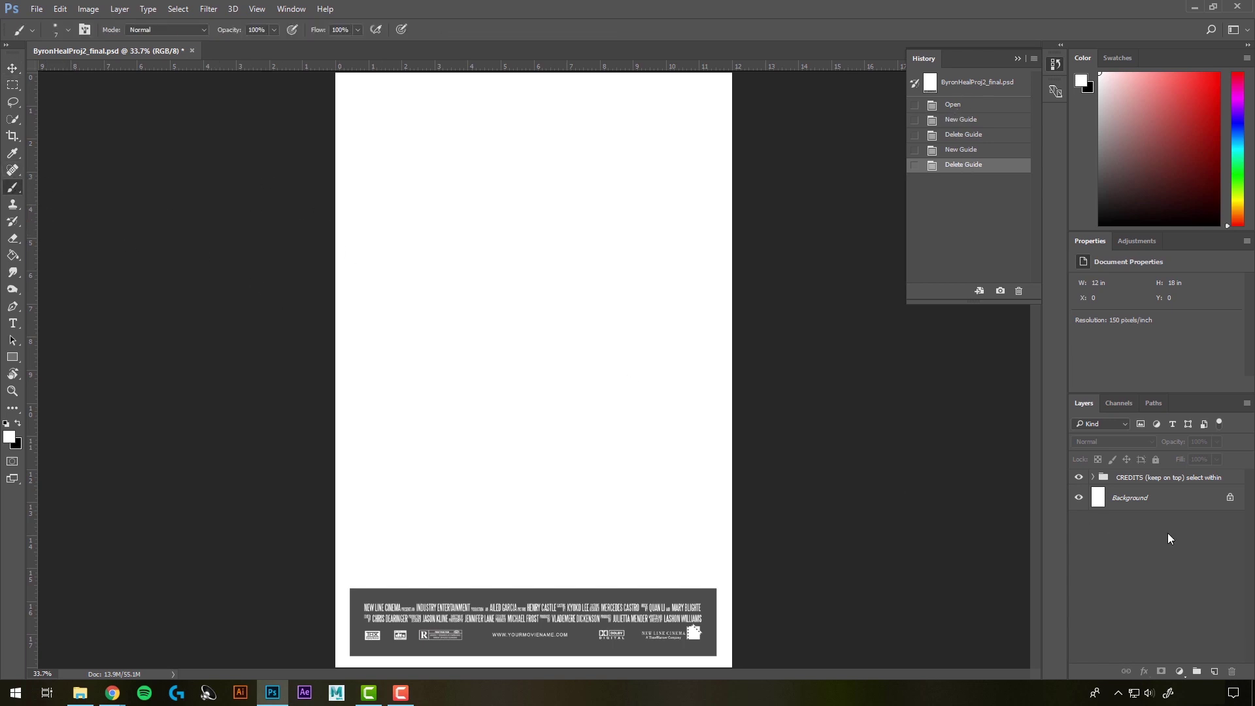
pyautogui.click(1214, 671)
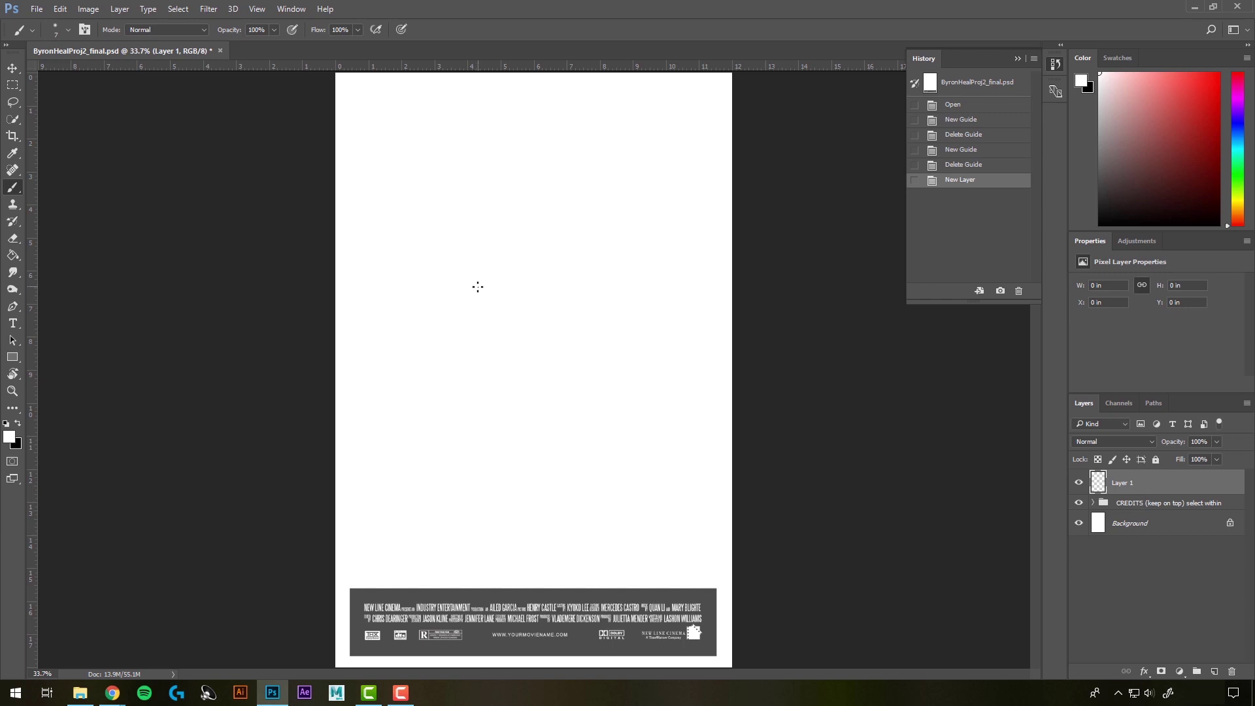
pyautogui.press(']')
pyautogui.press(']')
pyautogui.press(']')
pyautogui.press(']')
pyautogui.click(19, 422)
pyautogui.moveTo(450, 173); pyautogui.dragTo(561, 286)
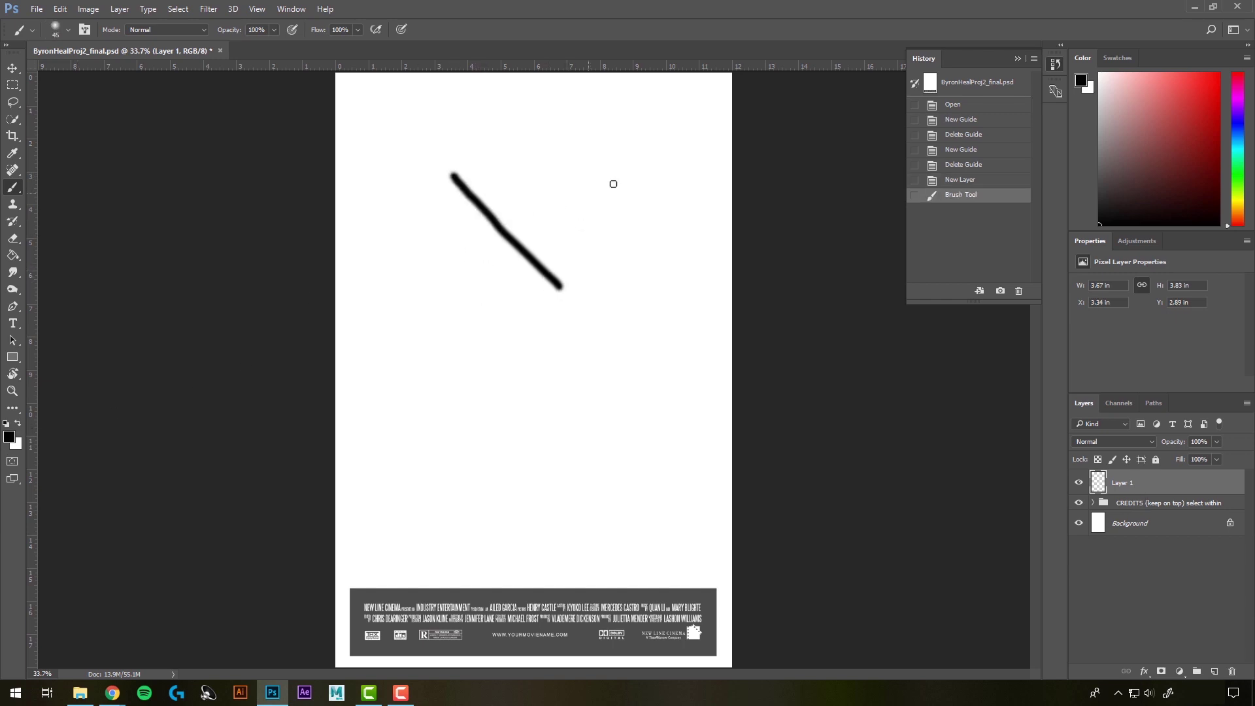
# Paint two more black strokes on the poster, a steep one at upper right and a curved one below the diagonal stroke
pyautogui.moveTo(602, 139); pyautogui.dragTo(626, 223)
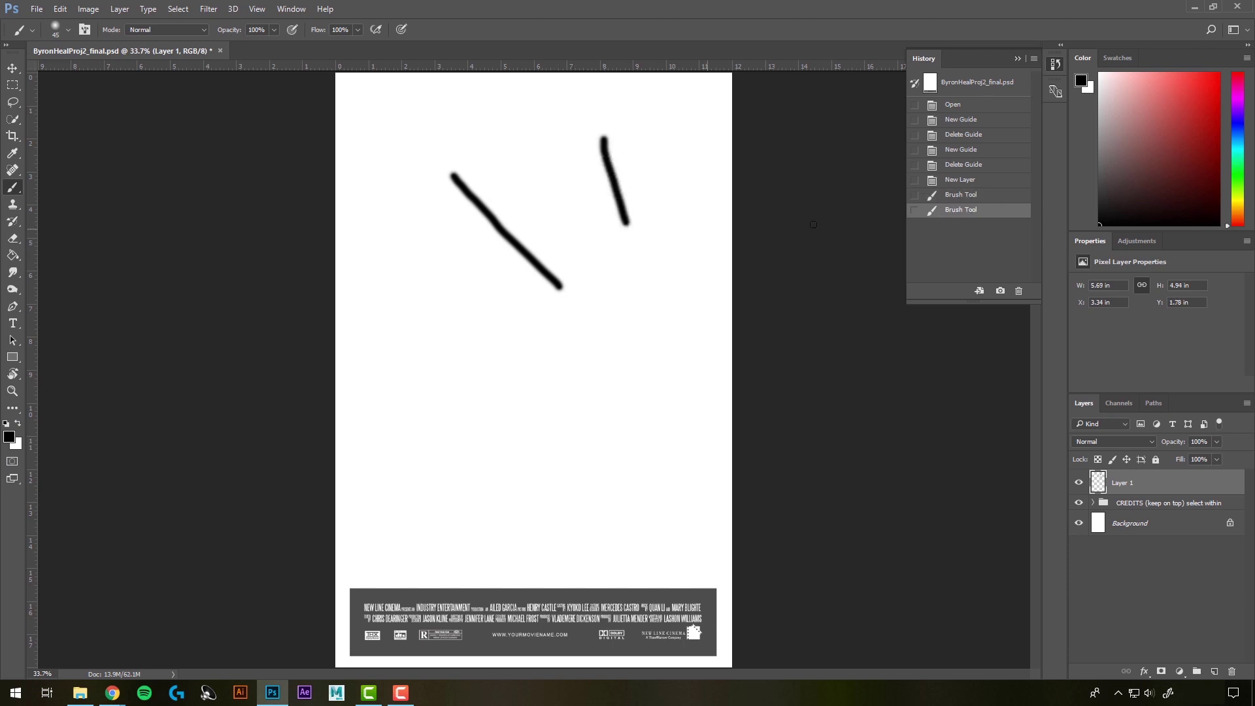
pyautogui.moveTo(575, 356); pyautogui.dragTo(508, 407)
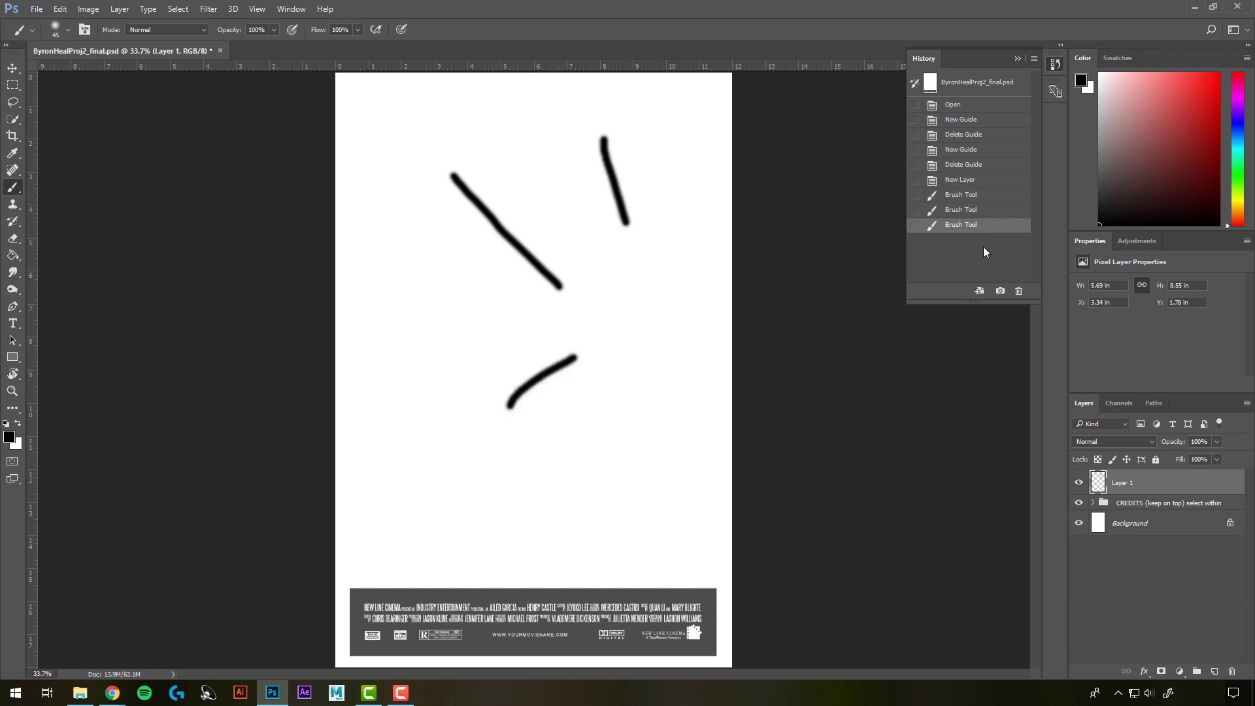
# Step back through the History states to the last Delete Guide state, and return to the newest brush stroke
pyautogui.click(960, 213)
pyautogui.click(959, 196)
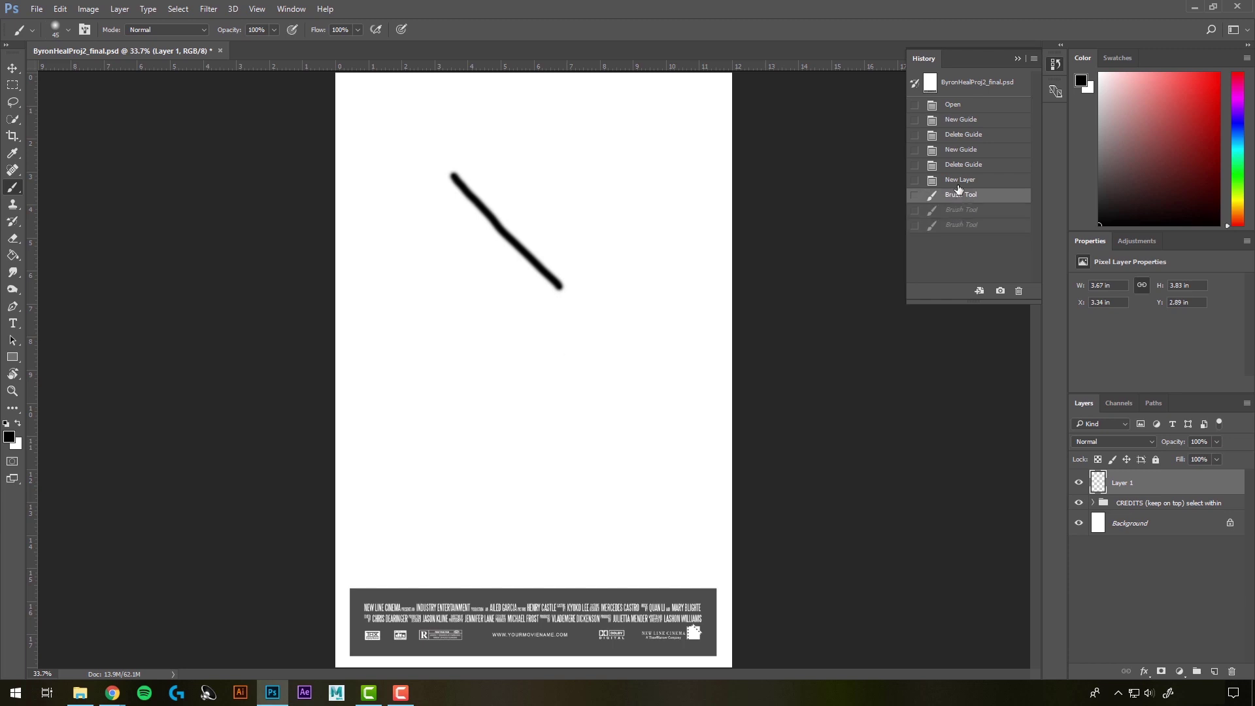
pyautogui.click(958, 183)
pyautogui.click(959, 166)
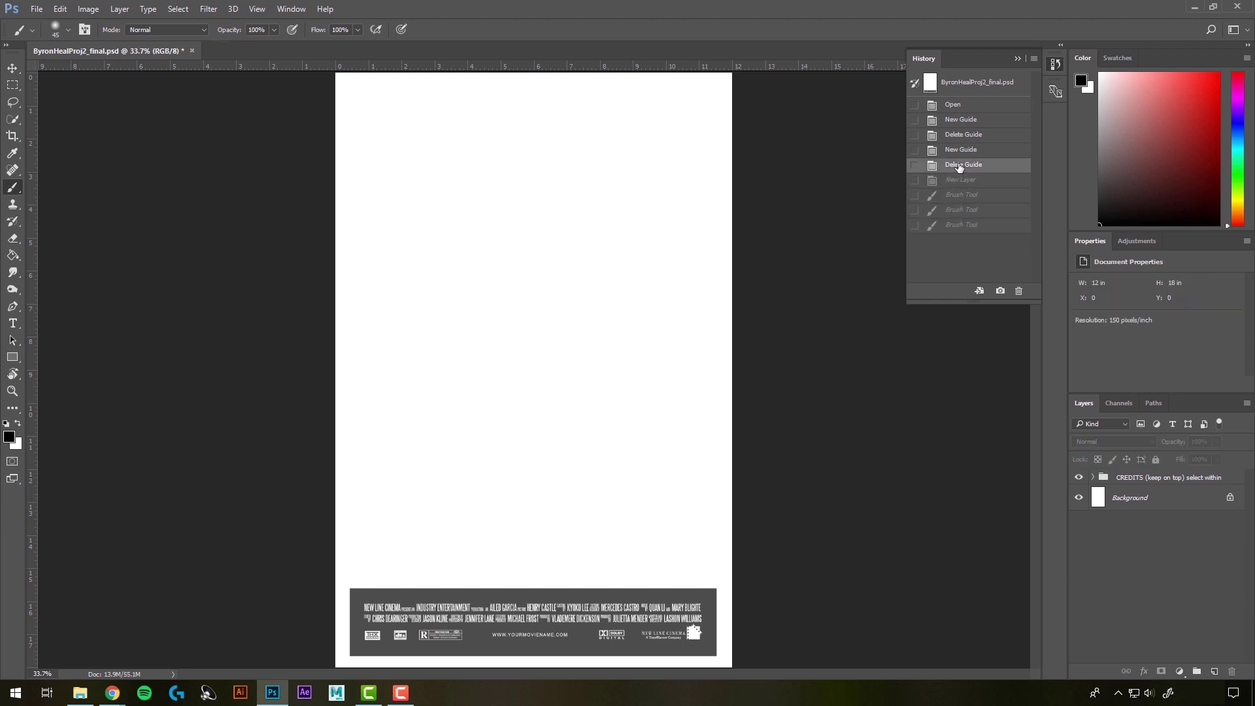
pyautogui.click(958, 182)
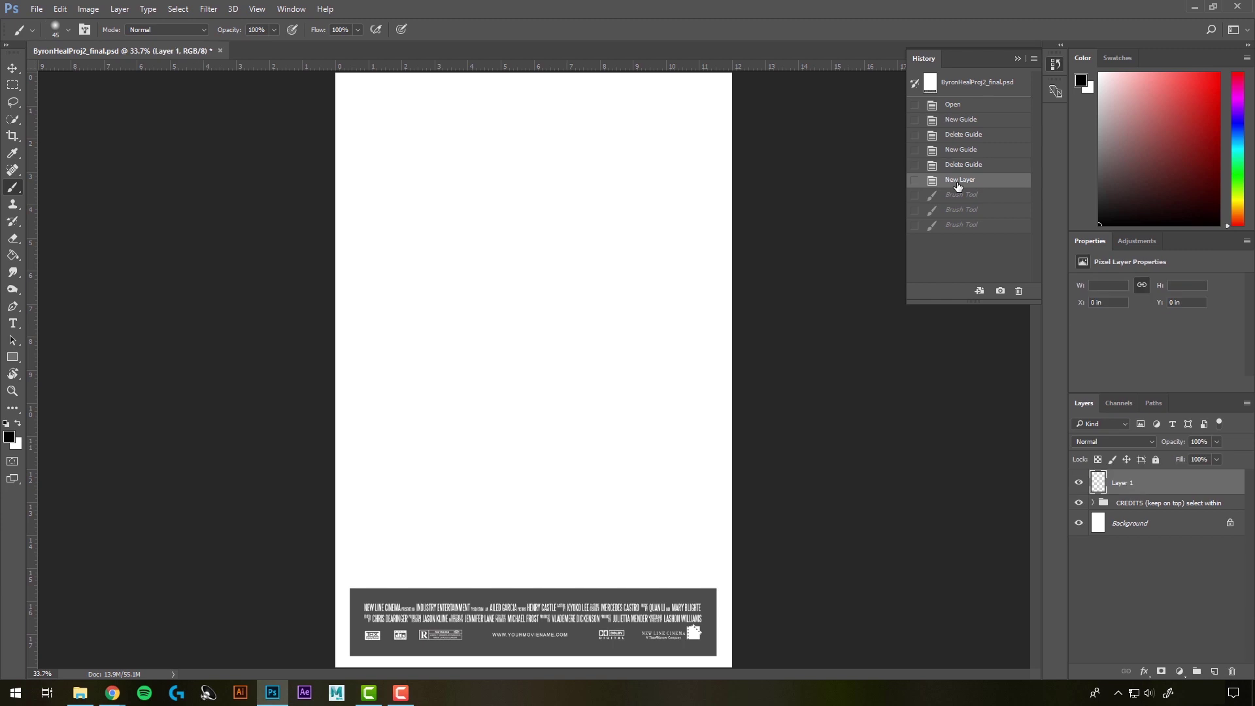
pyautogui.click(960, 224)
# Paint freehand black letters across the middle of the poster on Layer 1
pyautogui.moveTo(382, 282)
pyautogui.mouseDown()
pyautogui.moveTo(398, 313)
pyautogui.moveTo(406, 298)
pyautogui.moveTo(370, 305)
pyautogui.moveTo(415, 296)
pyautogui.moveTo(455, 339)
pyautogui.mouseUp()
pyautogui.moveTo(458, 299); pyautogui.dragTo(447, 375)
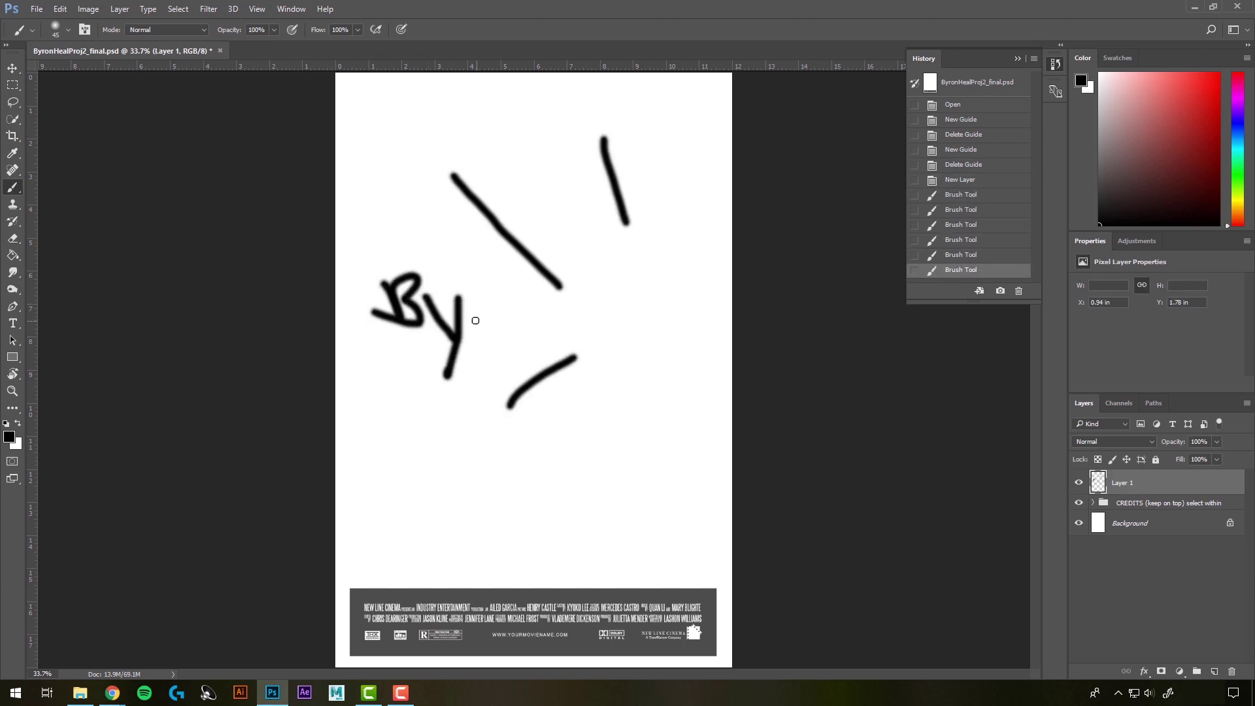
pyautogui.moveTo(479, 318)
pyautogui.mouseDown()
pyautogui.moveTo(474, 288)
pyautogui.moveTo(484, 287)
pyautogui.mouseUp()
pyautogui.moveTo(504, 297)
pyautogui.mouseDown()
pyautogui.moveTo(500, 323)
pyautogui.moveTo(511, 298)
pyautogui.moveTo(531, 293)
pyautogui.moveTo(556, 317)
pyautogui.mouseUp()
# Go back one History state at a time until only the first two brush strokes remain
pyautogui.click(953, 259)
pyautogui.click(956, 245)
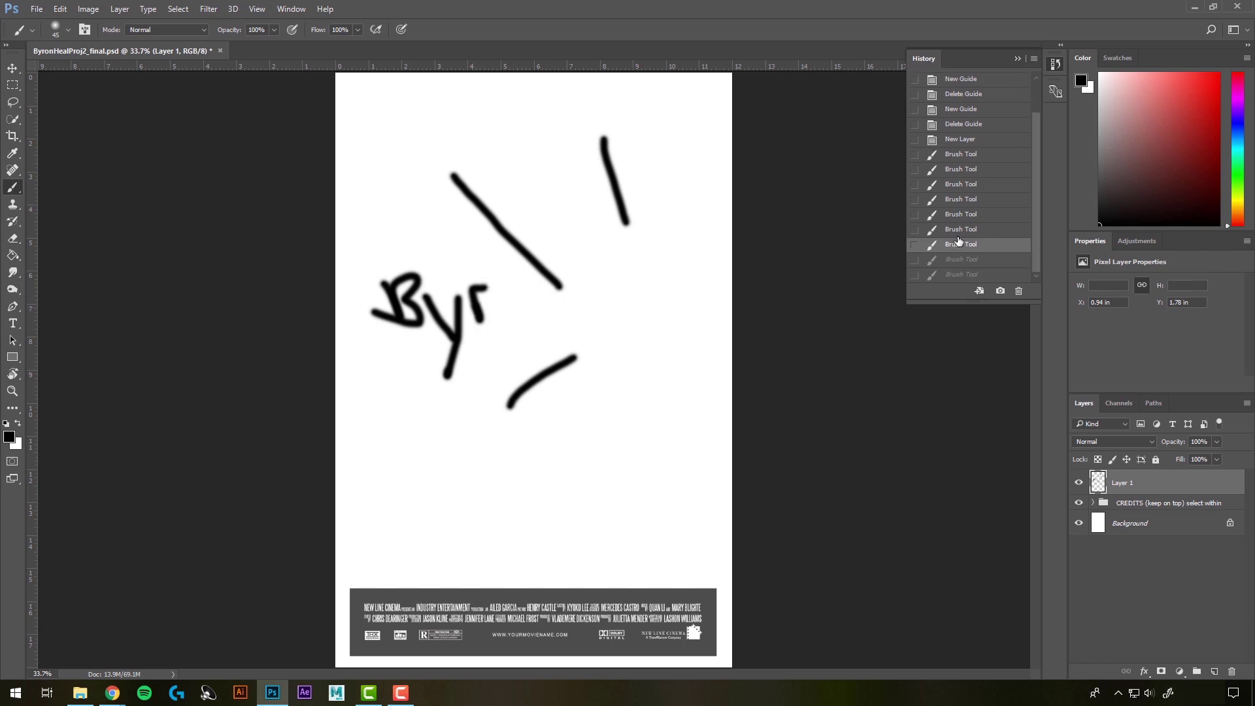
pyautogui.click(958, 229)
pyautogui.click(958, 214)
pyautogui.click(960, 199)
pyautogui.click(960, 184)
pyautogui.click(960, 168)
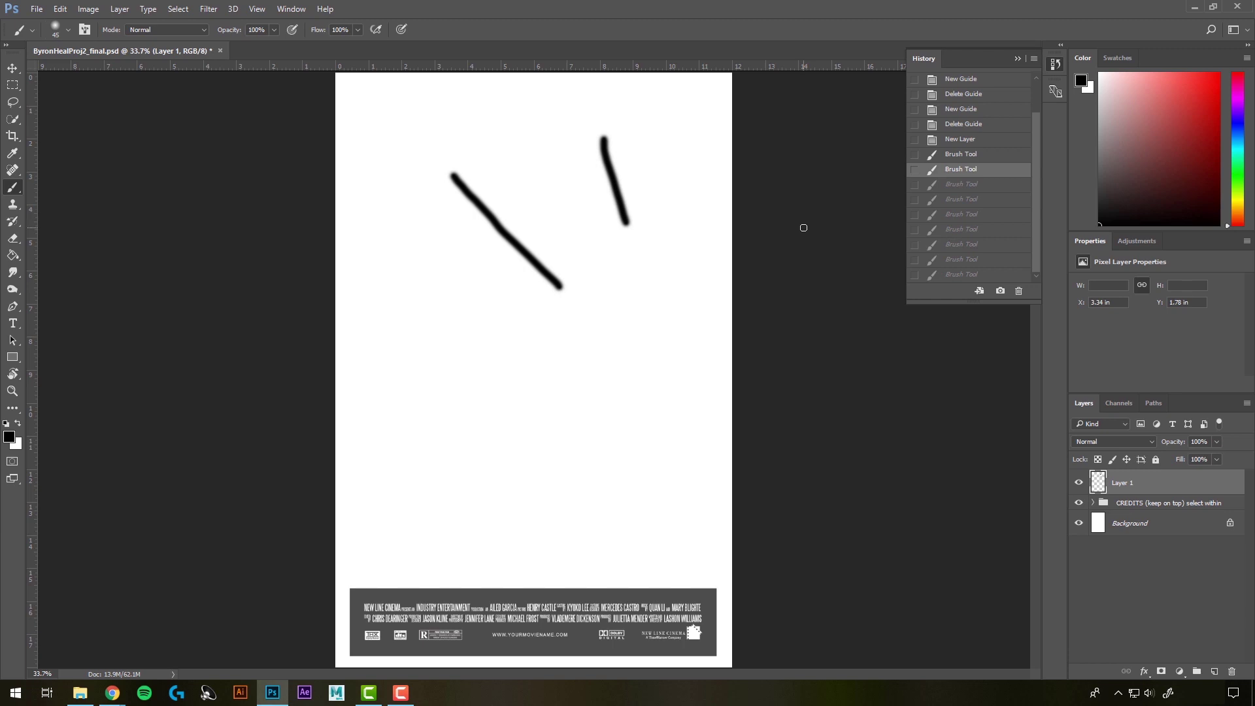
# Paint three slanted black strokes side by side below the diagonal stroke, descending across the middle of the poster
pyautogui.moveTo(406, 336); pyautogui.dragTo(437, 407)
pyautogui.moveTo(451, 352); pyautogui.dragTo(498, 438)
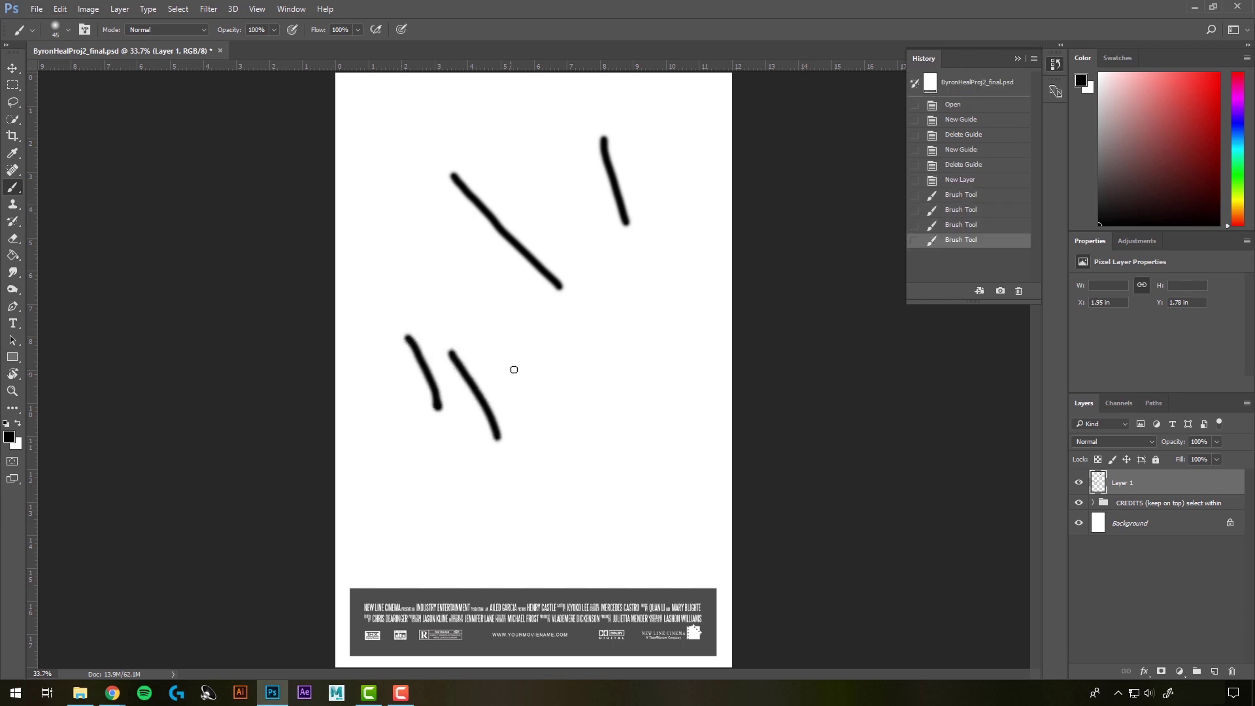
pyautogui.moveTo(513, 371); pyautogui.dragTo(584, 473)
# Undo the last brush stroke and look at the Redo Brush Tool command that replaces Undo
pyautogui.click(59, 9)
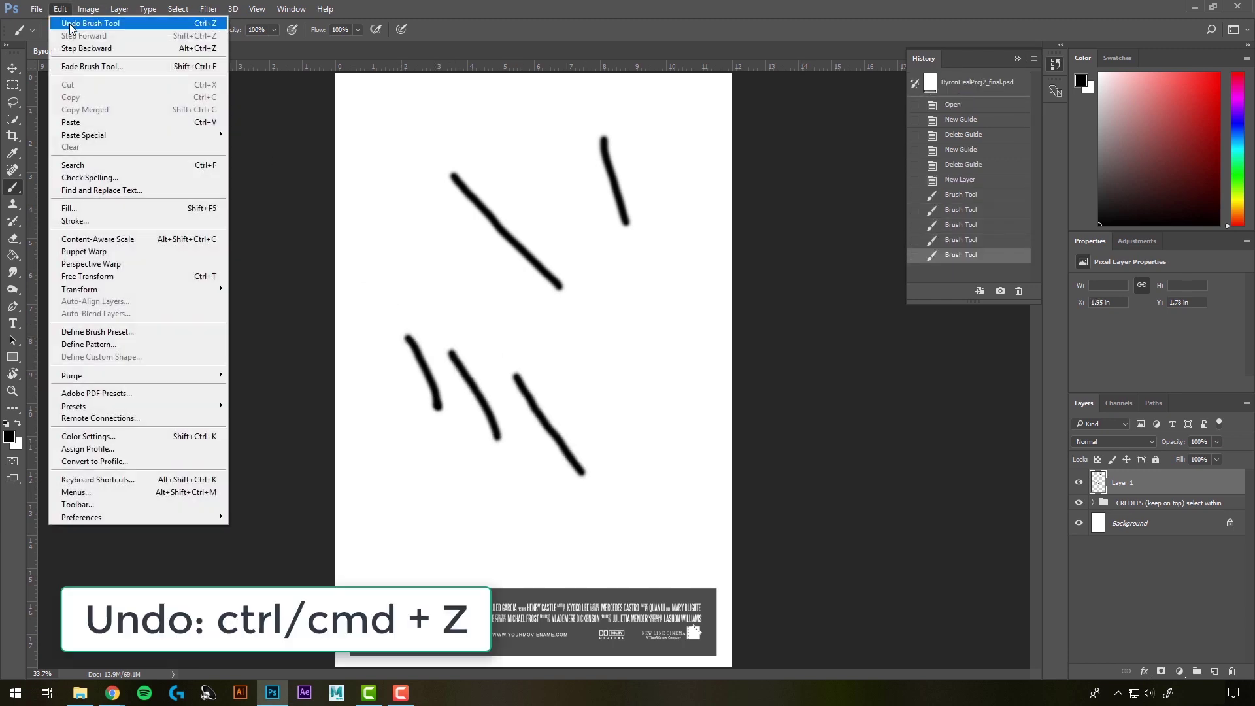
pyautogui.click(70, 23)
pyautogui.click(59, 9)
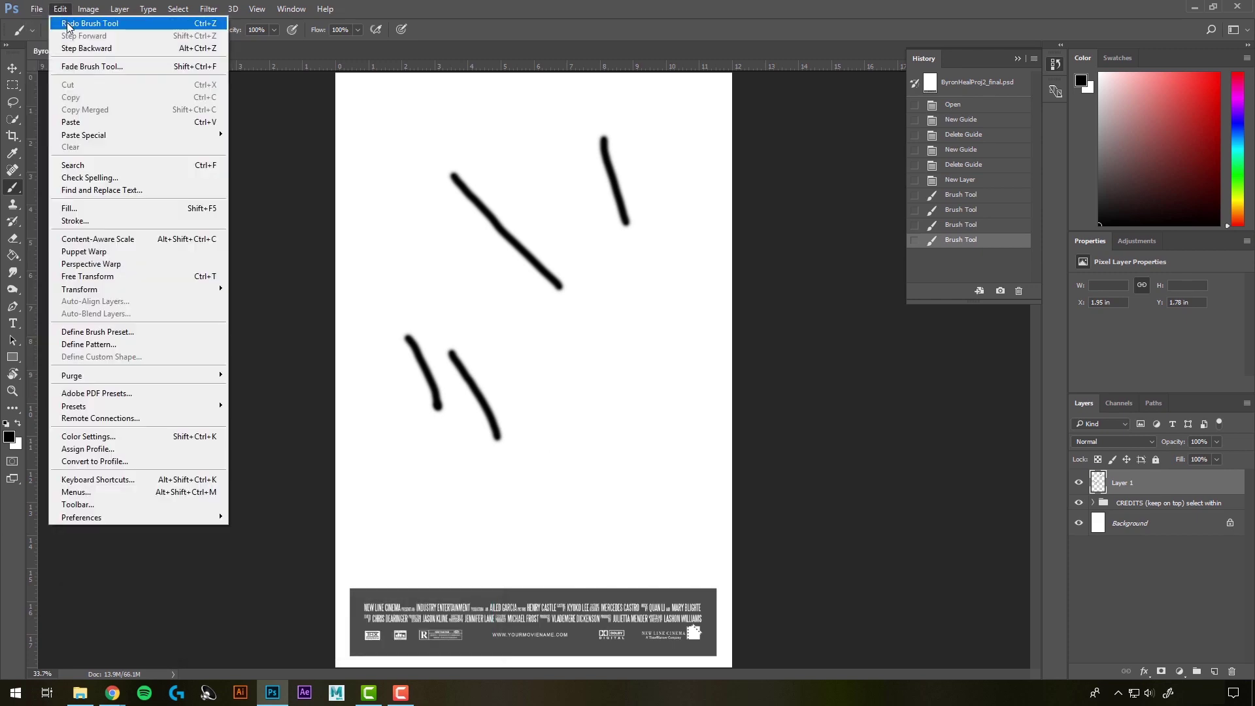
pyautogui.click(60, 10)
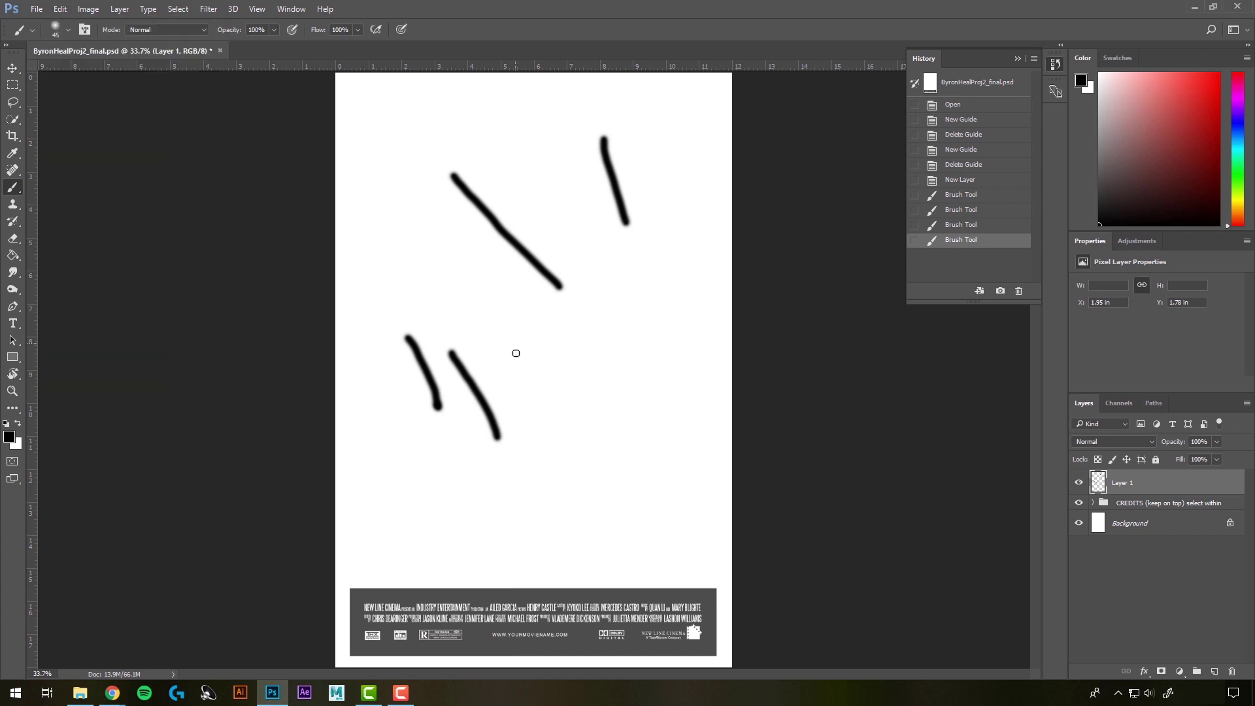
# Toggle the last brush stroke repeatedly between redone and undone, ending with the stroke restored
pyautogui.hotkey('ctrl', 'z')
pyautogui.hotkey('ctrl', 'z')
pyautogui.hotkey('ctrl', 'z')
pyautogui.hotkey('ctrl', 'z')
pyautogui.hotkey('ctrl', 'z')
pyautogui.hotkey('ctrl', 'z')
pyautogui.hotkey('ctrl', 'z')
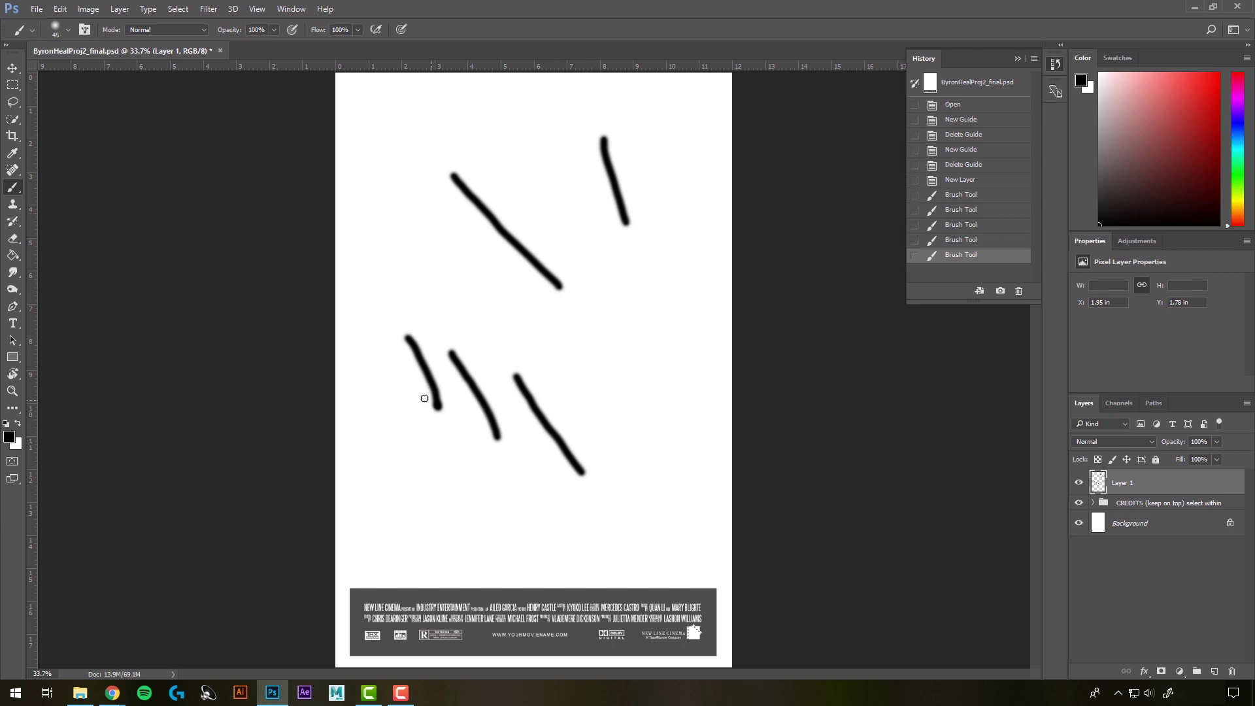
# Step backward four states so that only the first diagonal brush stroke remains
pyautogui.click(55, 10)
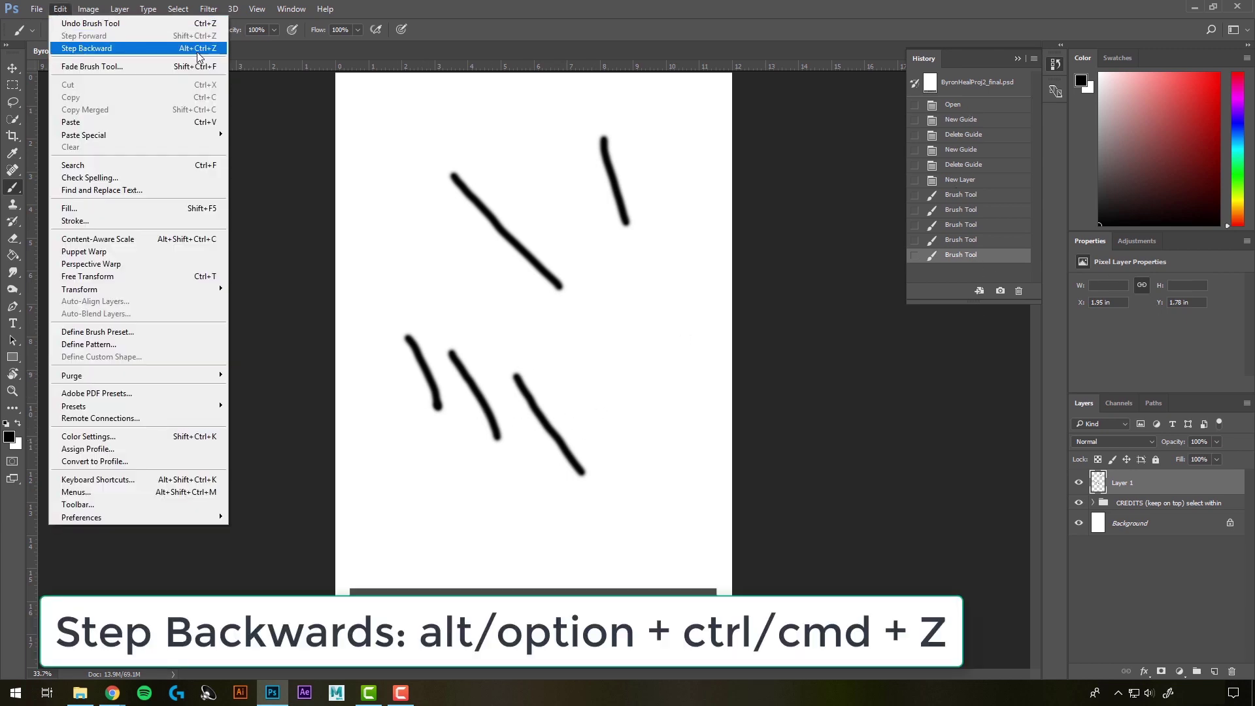
pyautogui.click(92, 50)
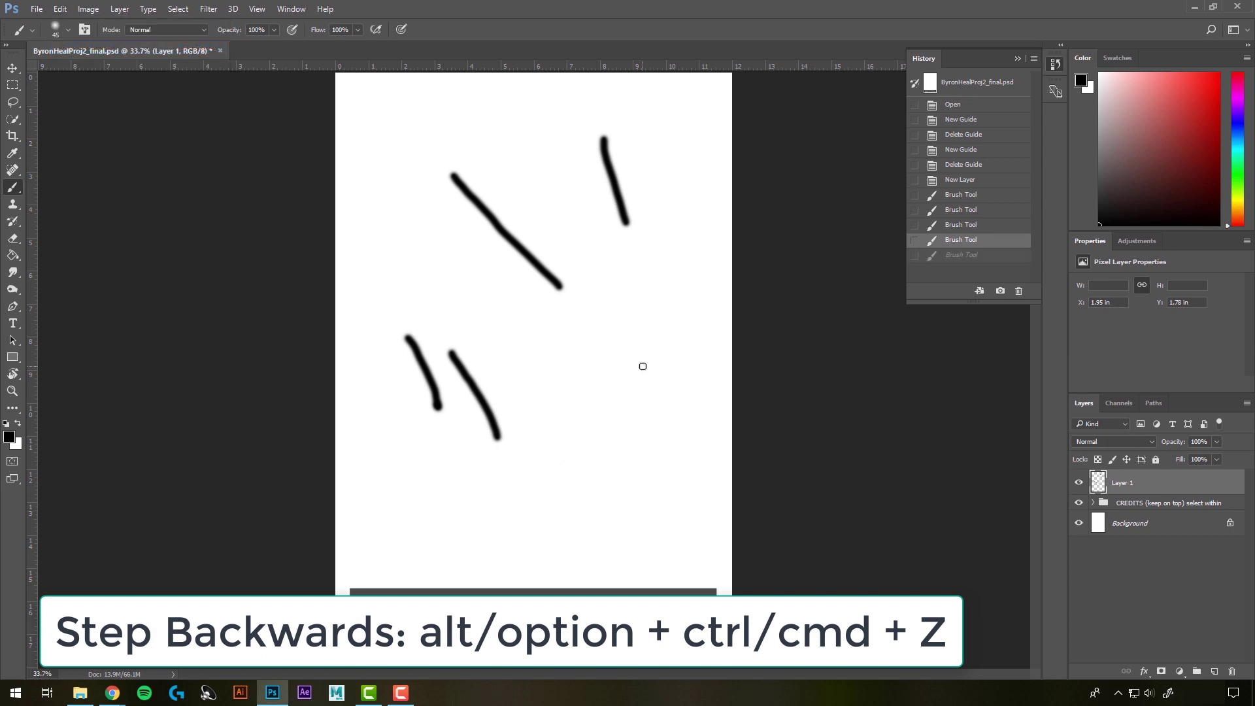
pyautogui.hotkey('alt', 'ctrl', 'z')
pyautogui.hotkey('alt', 'ctrl', 'z')
pyautogui.hotkey('alt', 'ctrl', 'z')
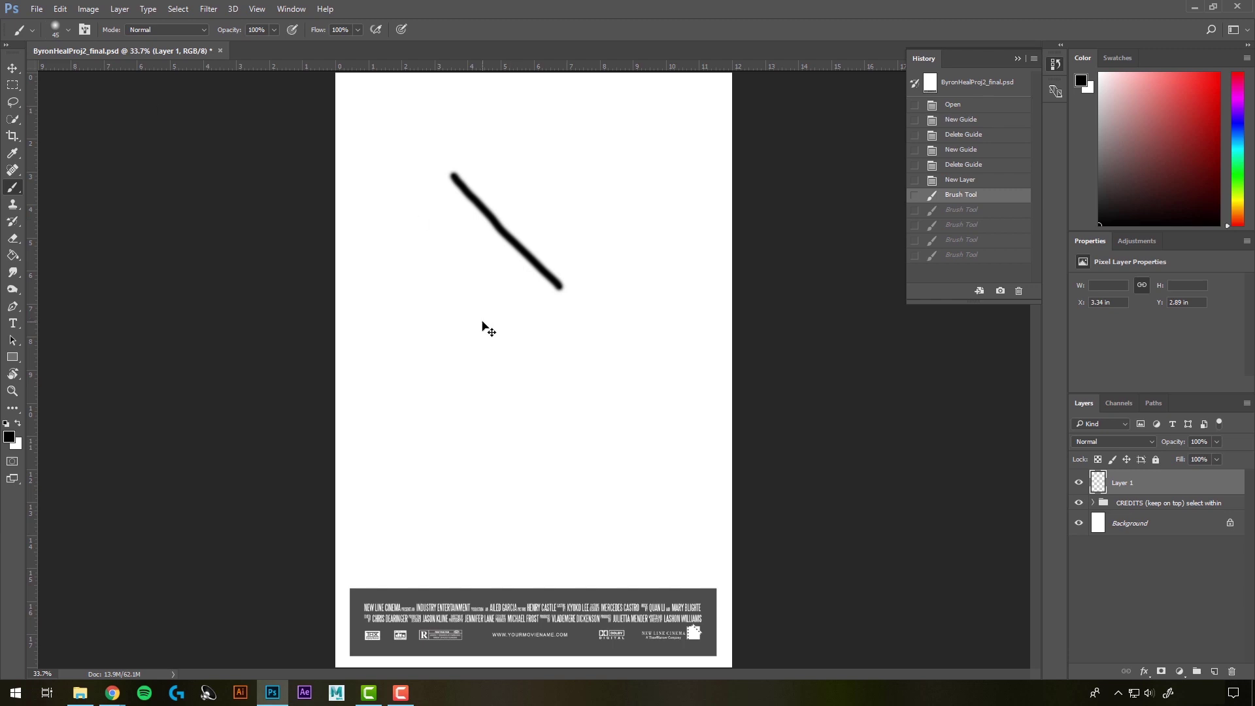
# Step forward four states to bring back all five brush strokes
pyautogui.click(60, 10)
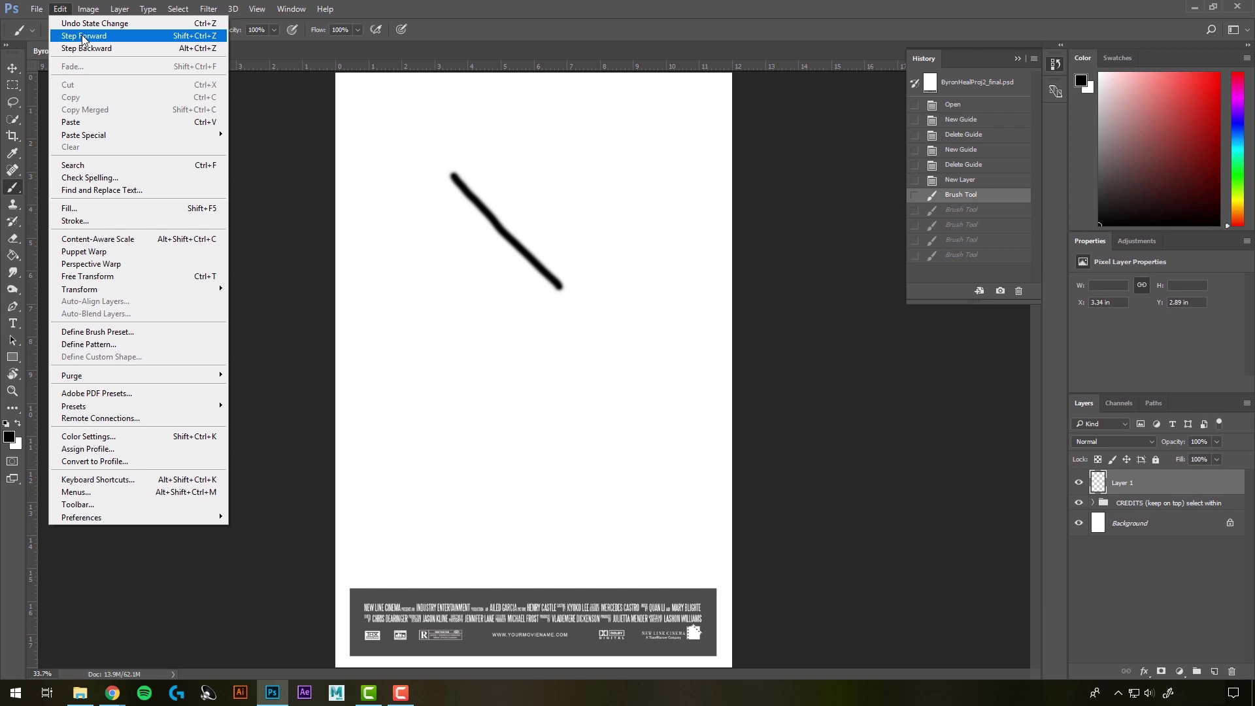
pyautogui.click(83, 37)
pyautogui.hotkey('shift', 'ctrl', 'z')
pyautogui.hotkey('shift', 'ctrl', 'z')
pyautogui.hotkey('shift', 'ctrl', 'z')
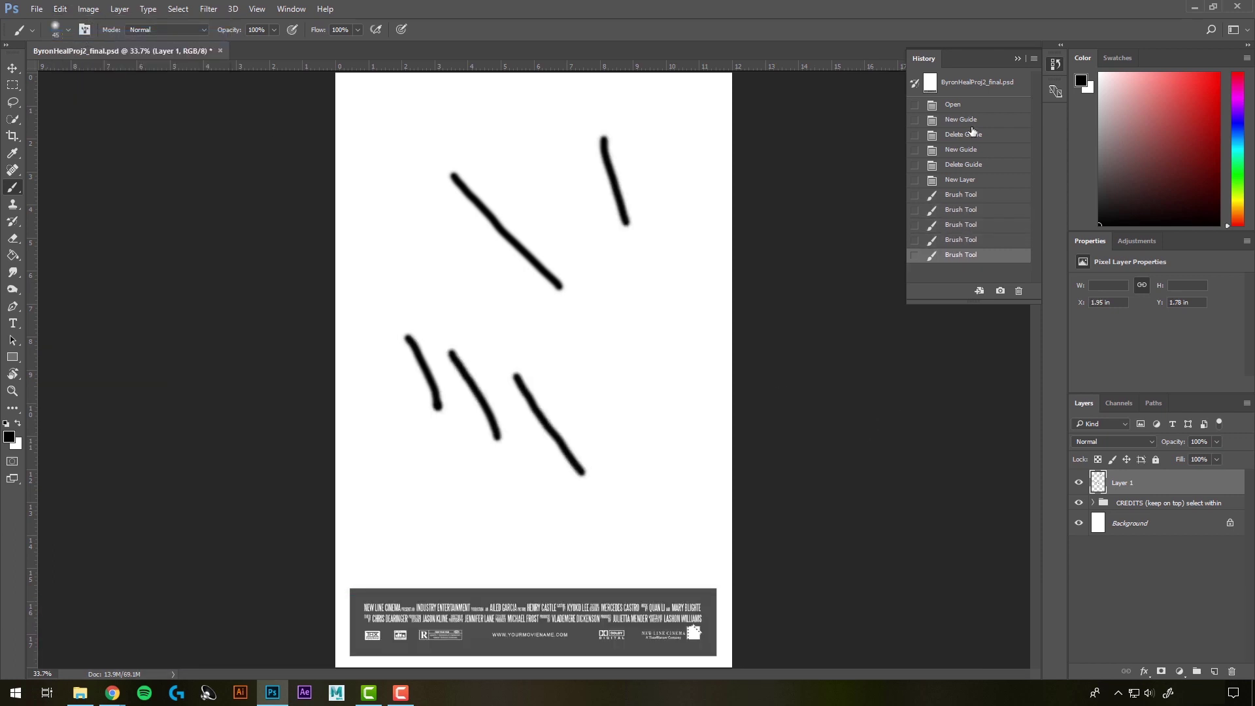
# Close the History and Color panels and the Properties tab group, keeping Swatches and Layers open
pyautogui.click(1033, 58)
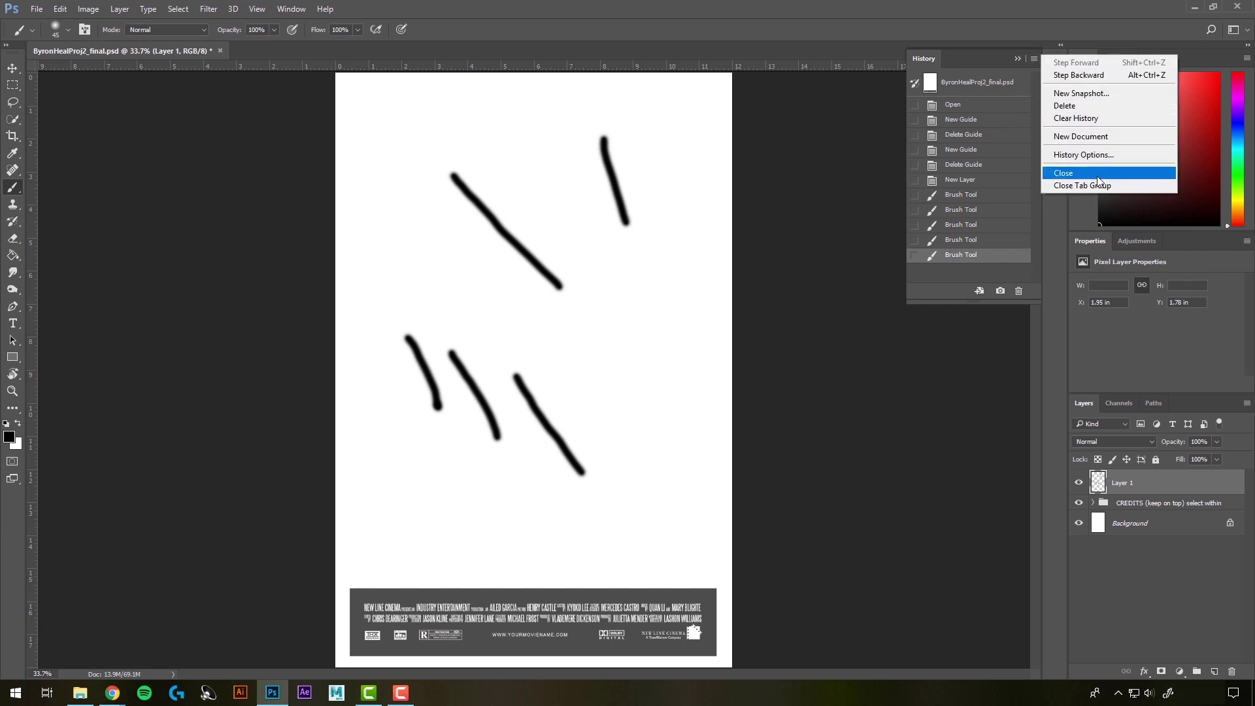
pyautogui.click(1062, 173)
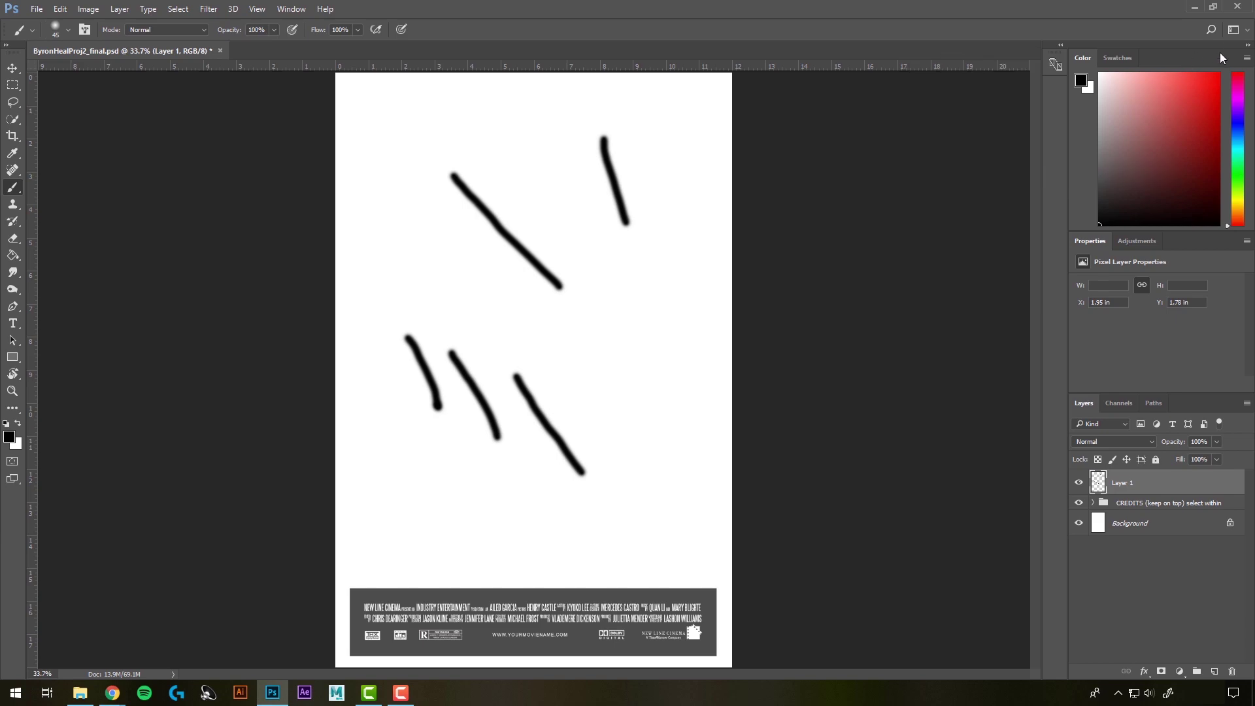
pyautogui.click(1246, 58)
pyautogui.click(1196, 279)
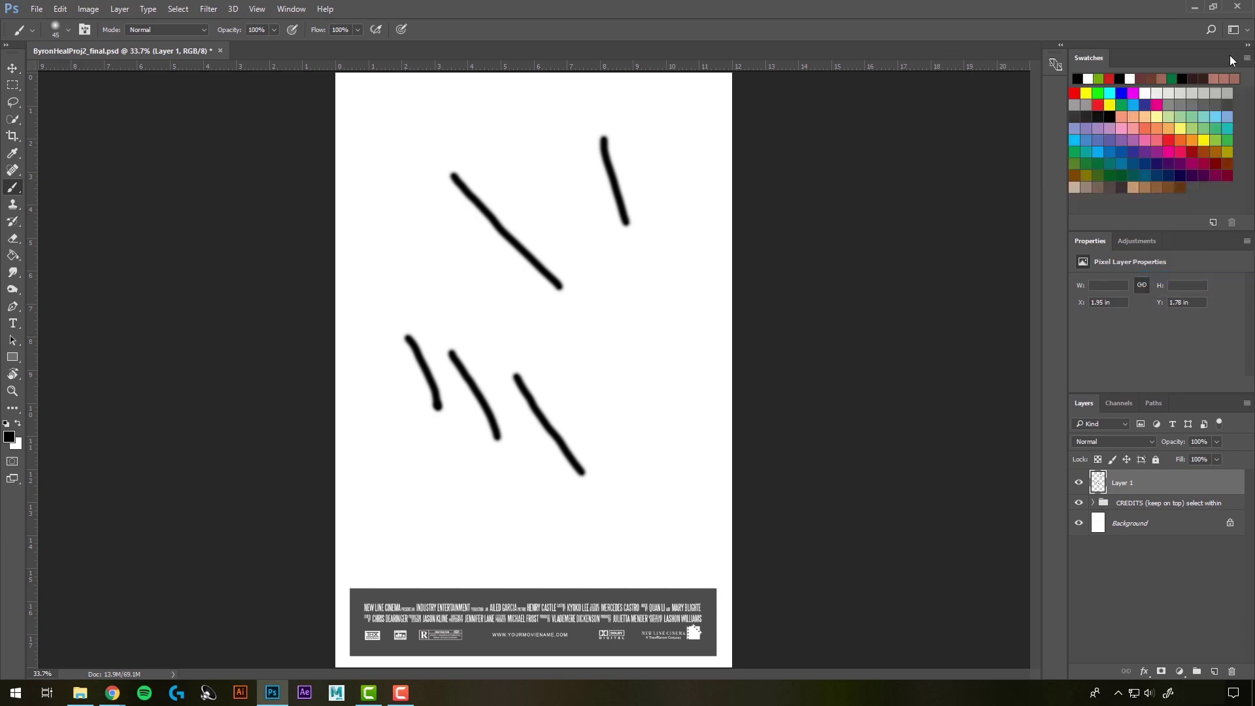
pyautogui.click(1247, 57)
pyautogui.click(842, 135)
pyautogui.click(1246, 240)
pyautogui.click(1216, 259)
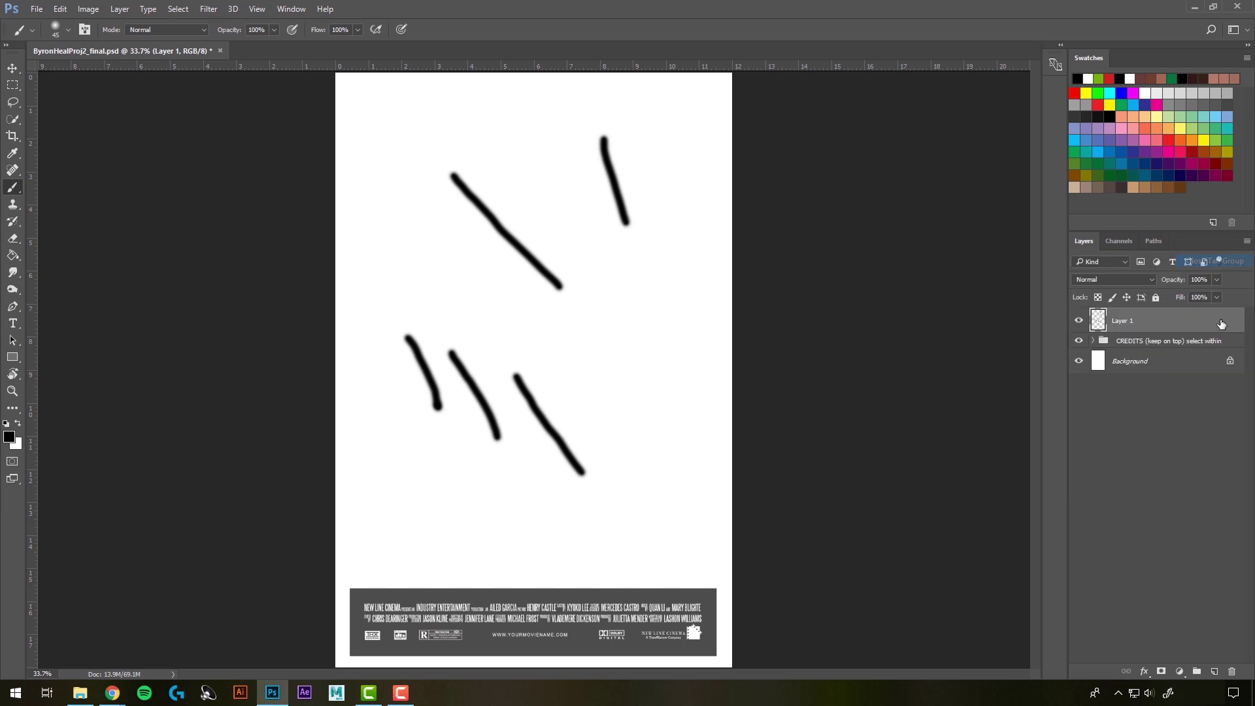
pyautogui.click(1247, 241)
pyautogui.click(920, 200)
# Look over the list of available panels and switch to the Photography workspace
pyautogui.click(282, 10)
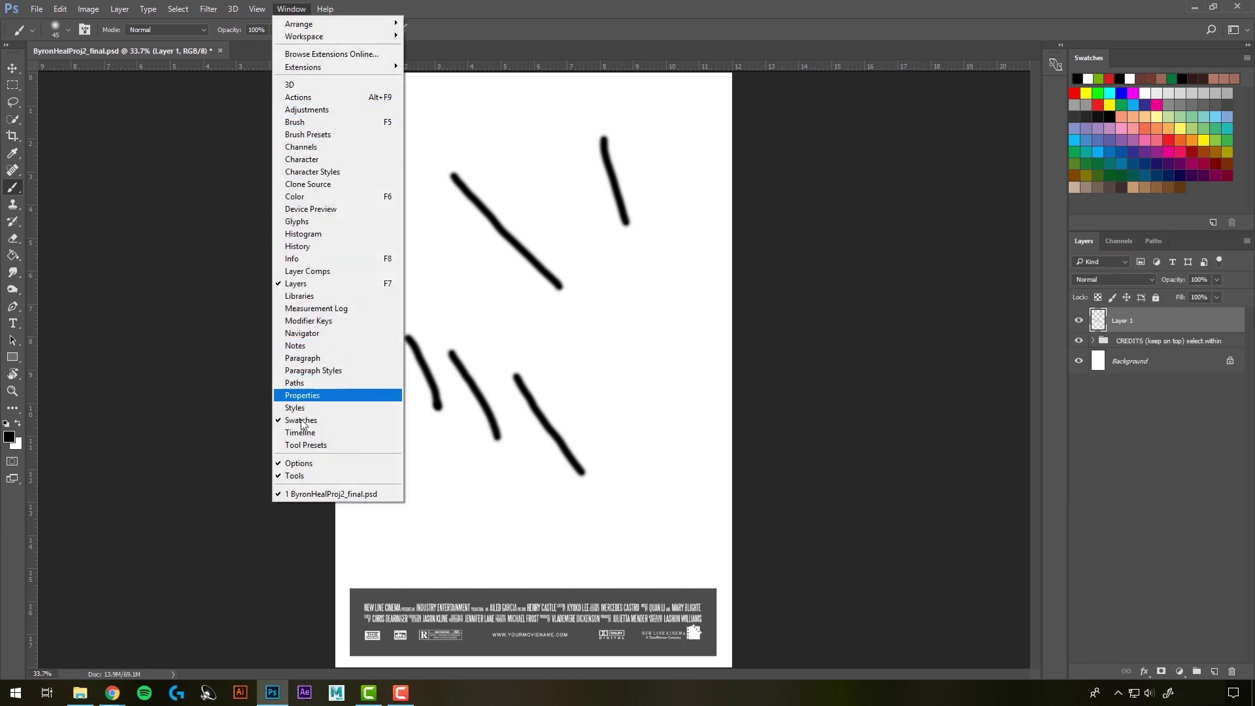
pyautogui.click(296, 9)
pyautogui.click(296, 10)
pyautogui.moveTo(339, 39)
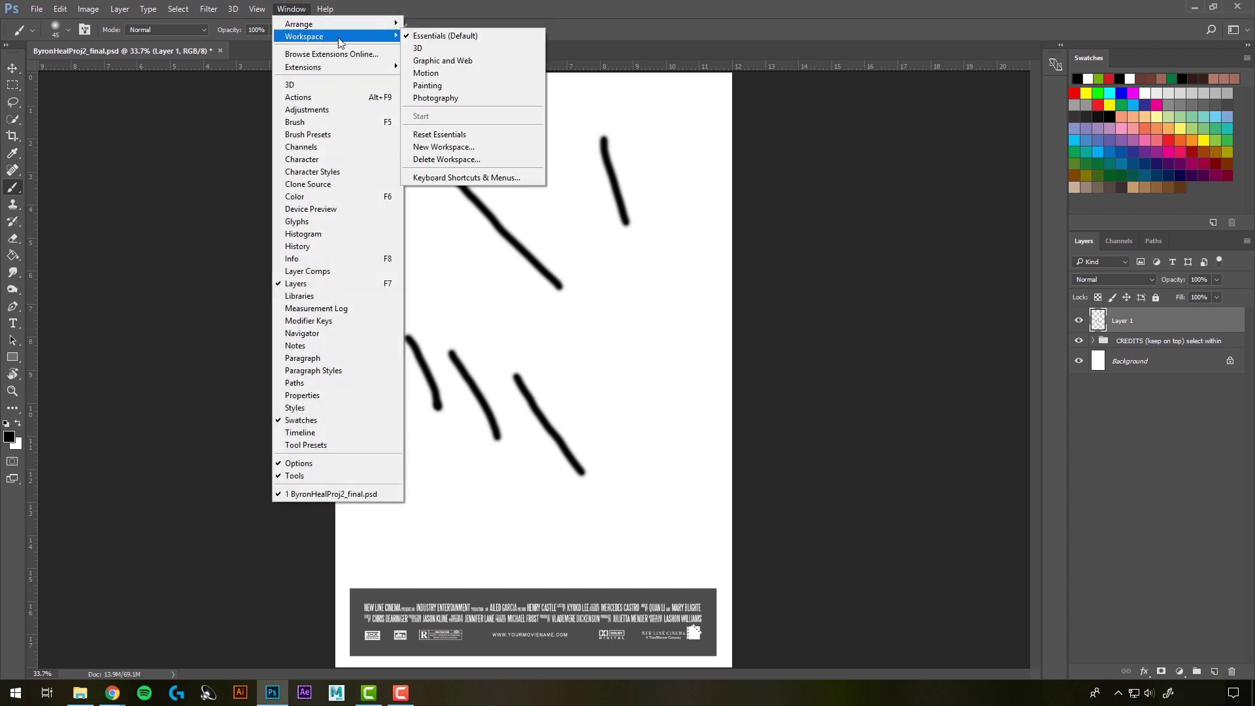
pyautogui.click(439, 98)
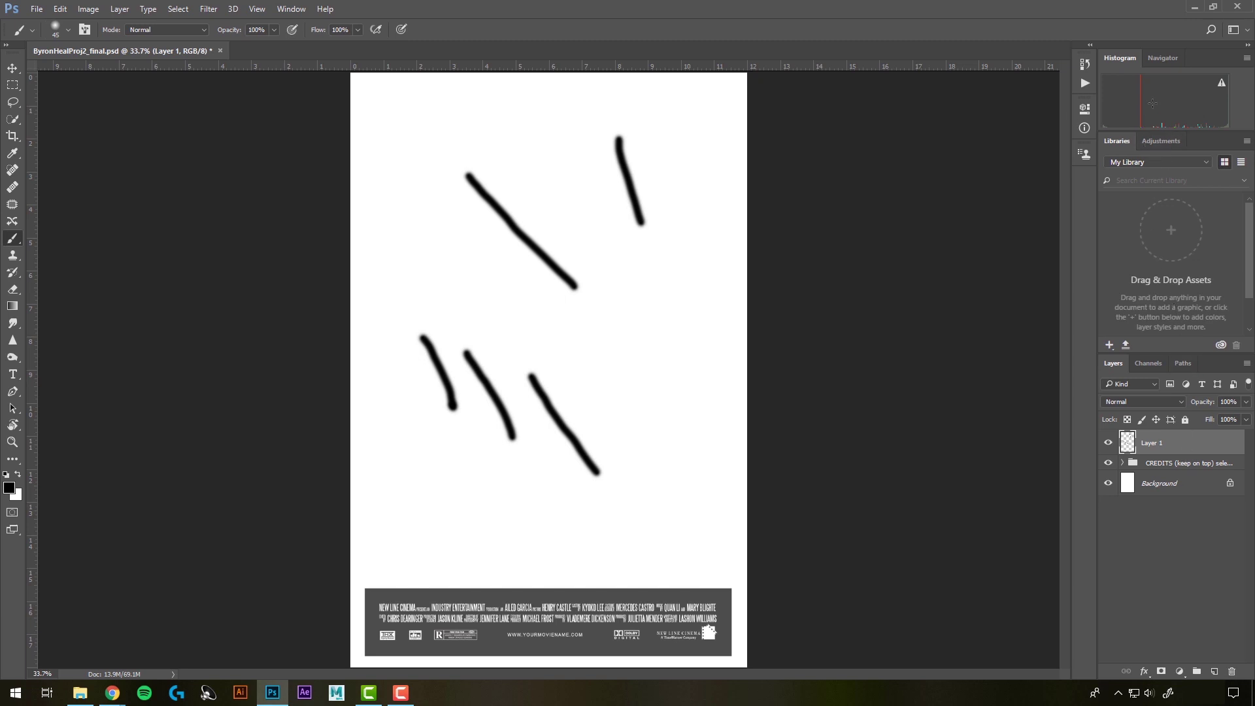
# Switch to the Motion workspace, followed by the Graphic and Web workspace, to compare their layouts
pyautogui.click(291, 8)
pyautogui.moveTo(396, 40)
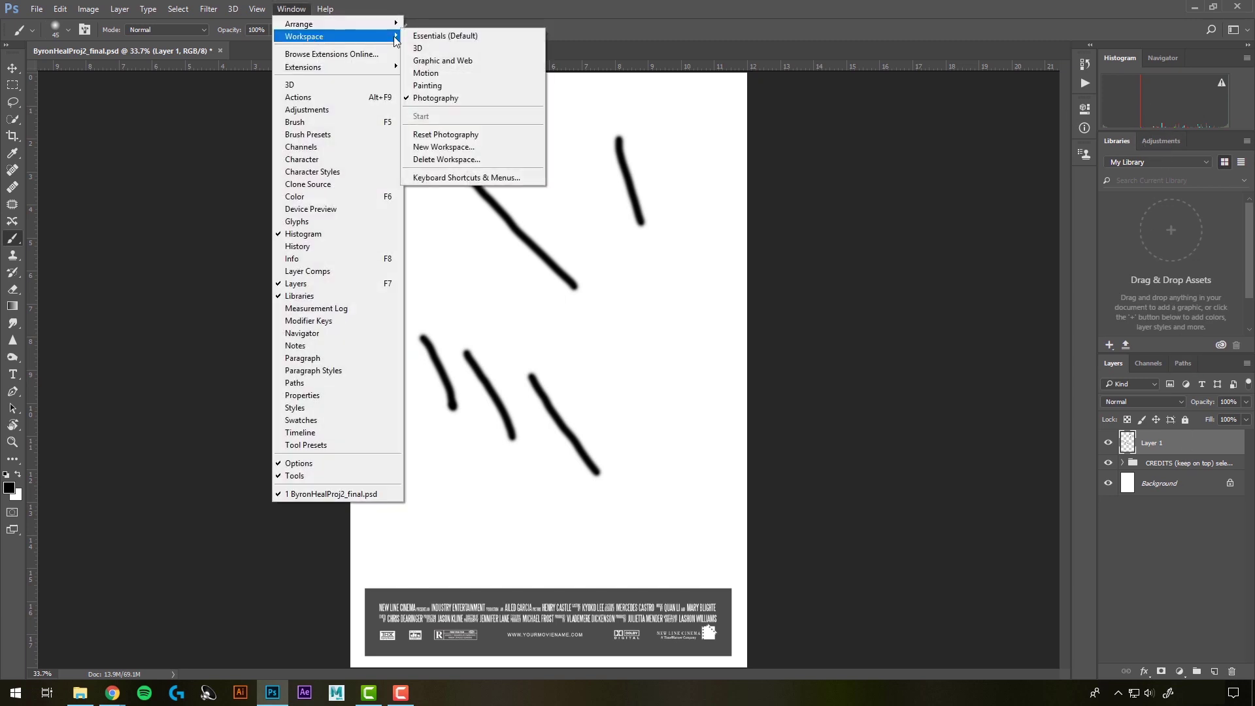
pyautogui.click(456, 77)
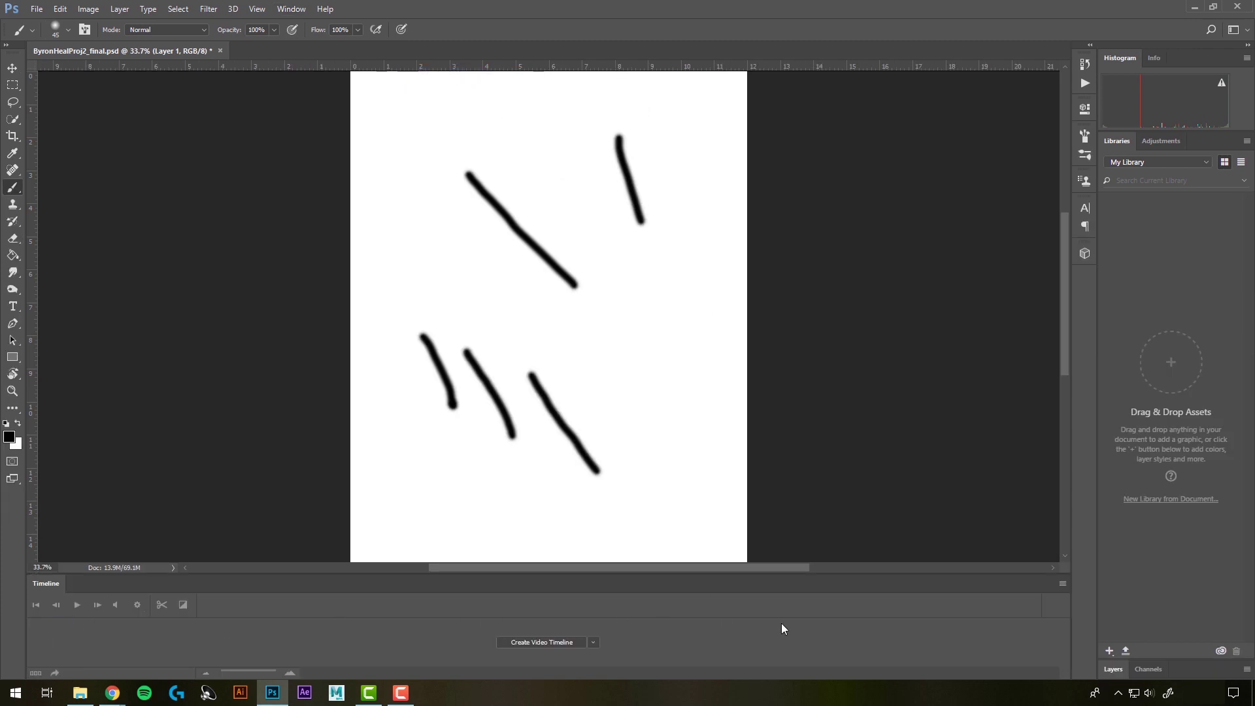
pyautogui.click(288, 10)
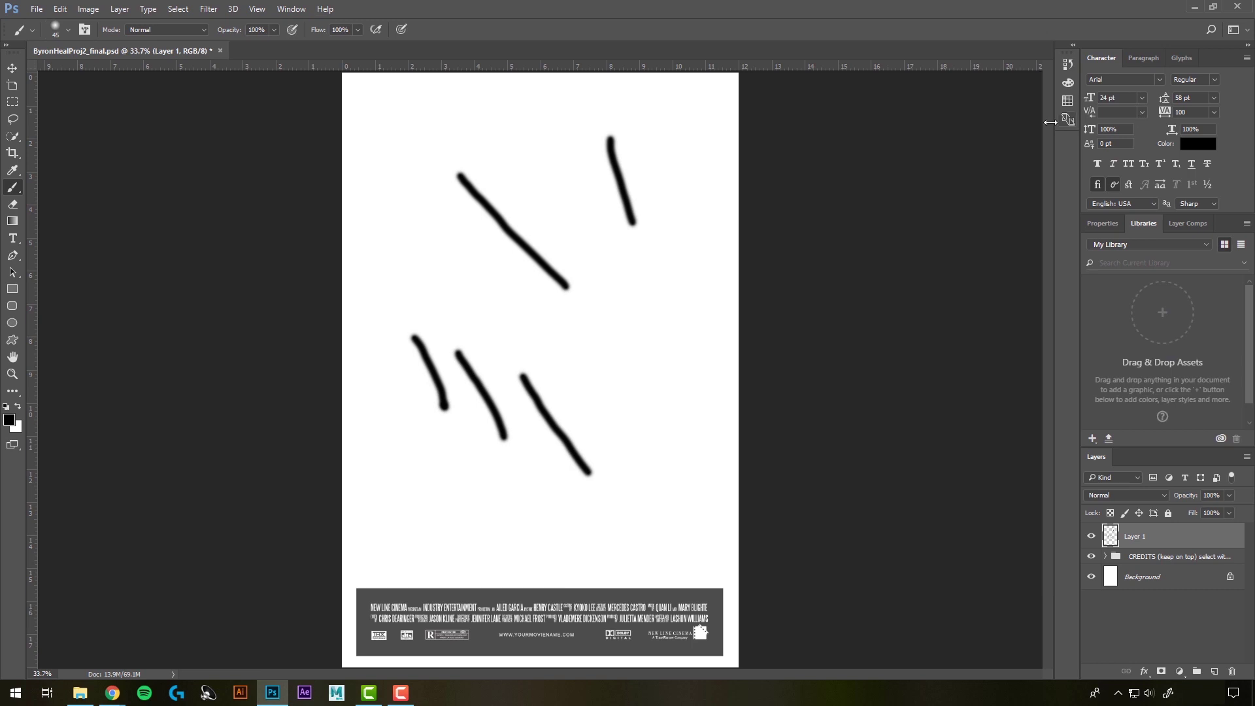
# Return to the Essentials (Default) workspace and reset it to restore its closed panels
pyautogui.click(291, 9)
pyautogui.moveTo(333, 36)
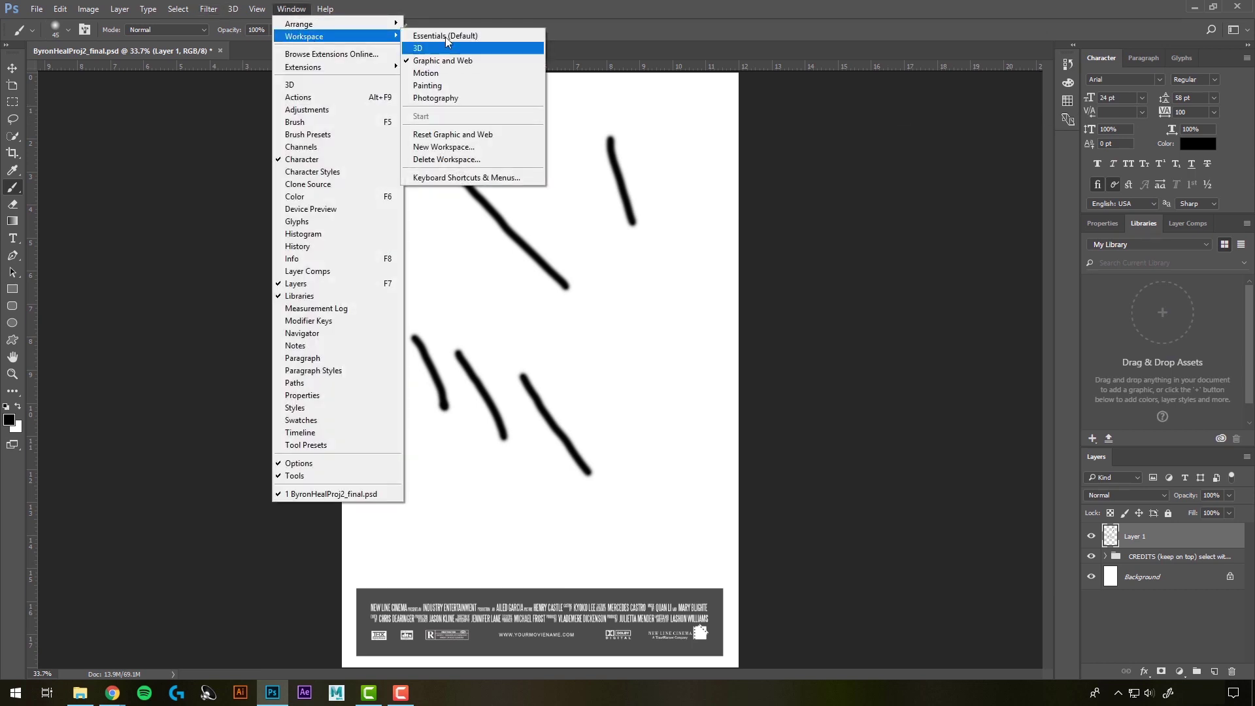
pyautogui.click(448, 37)
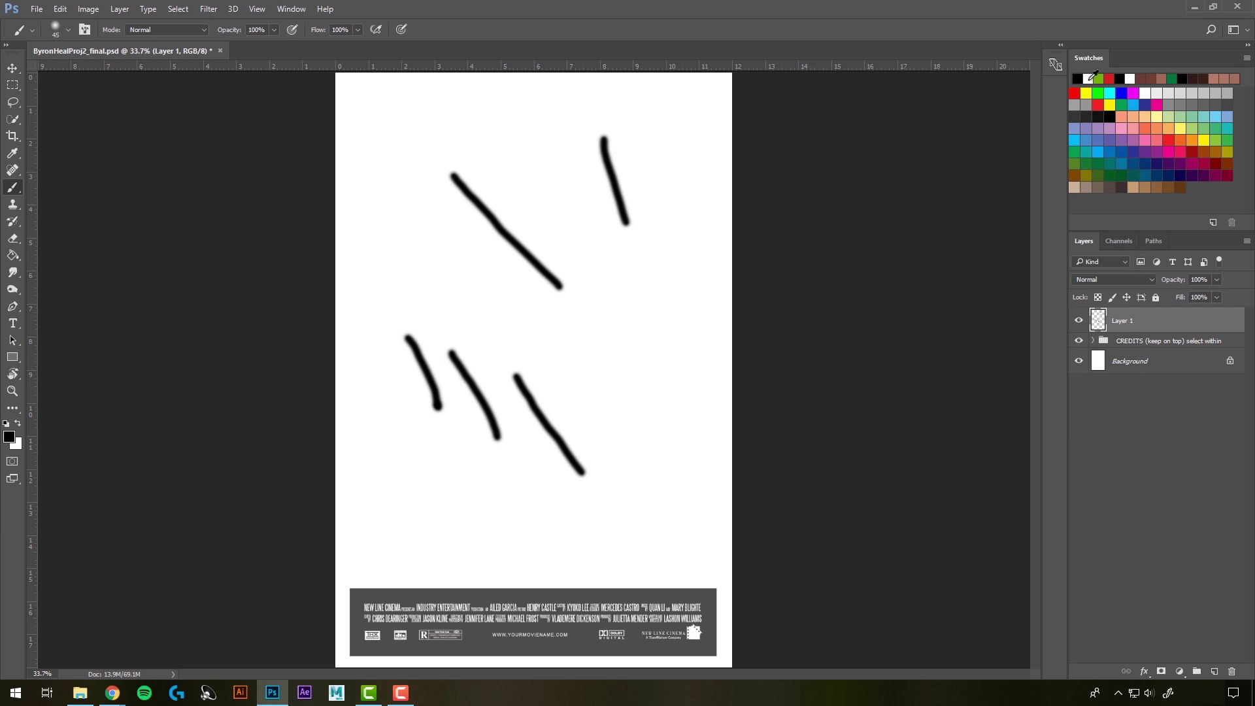
pyautogui.click(291, 8)
pyautogui.moveTo(301, 37)
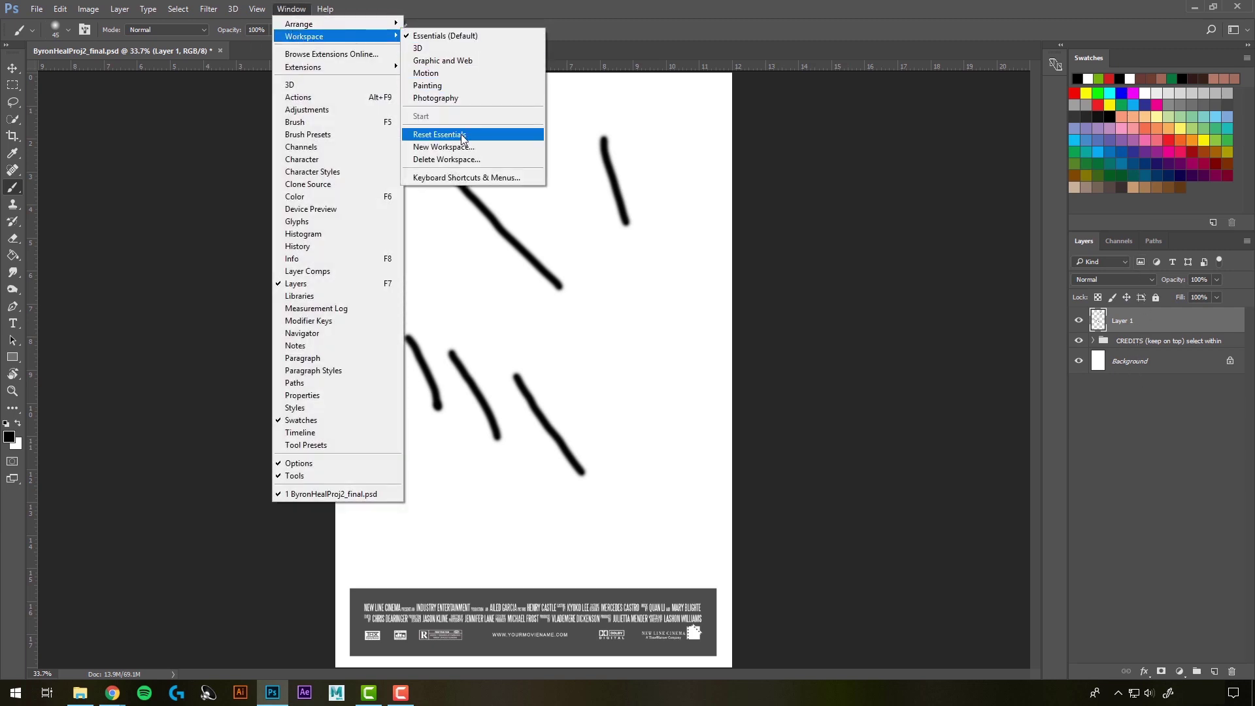
pyautogui.click(462, 135)
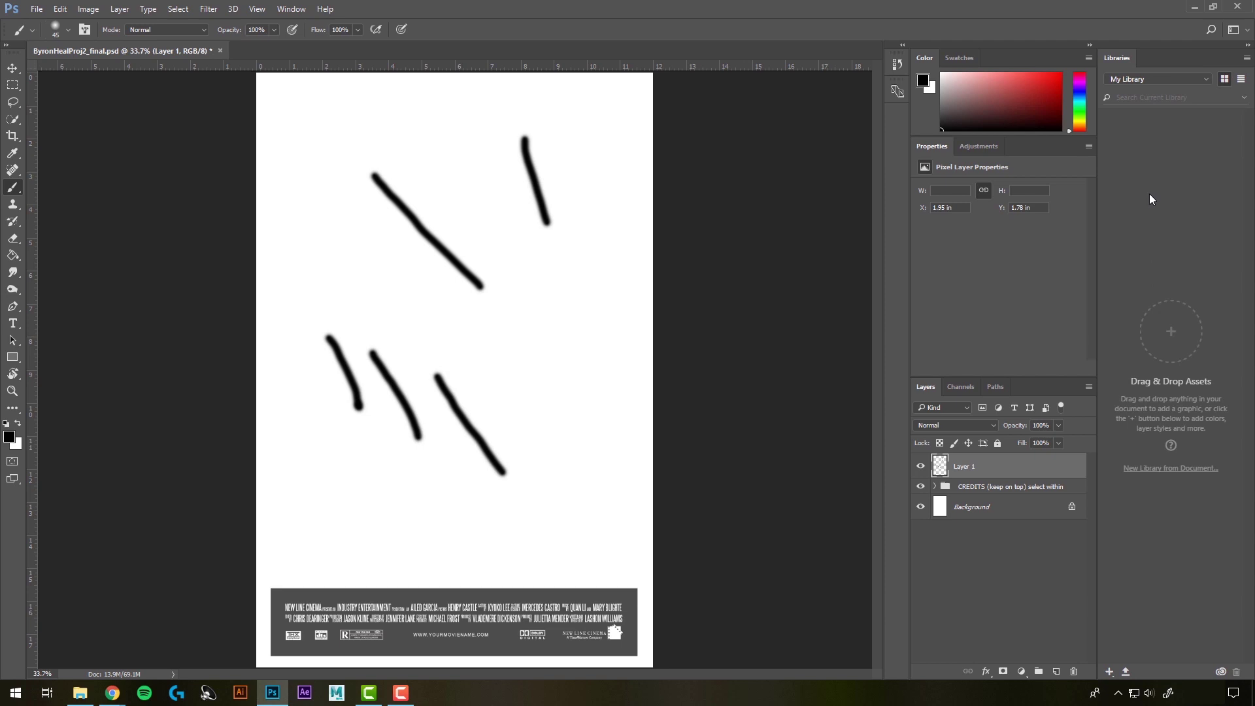
# Close the Libraries panel and enlarge the Color panel's height above Properties
pyautogui.click(1246, 56)
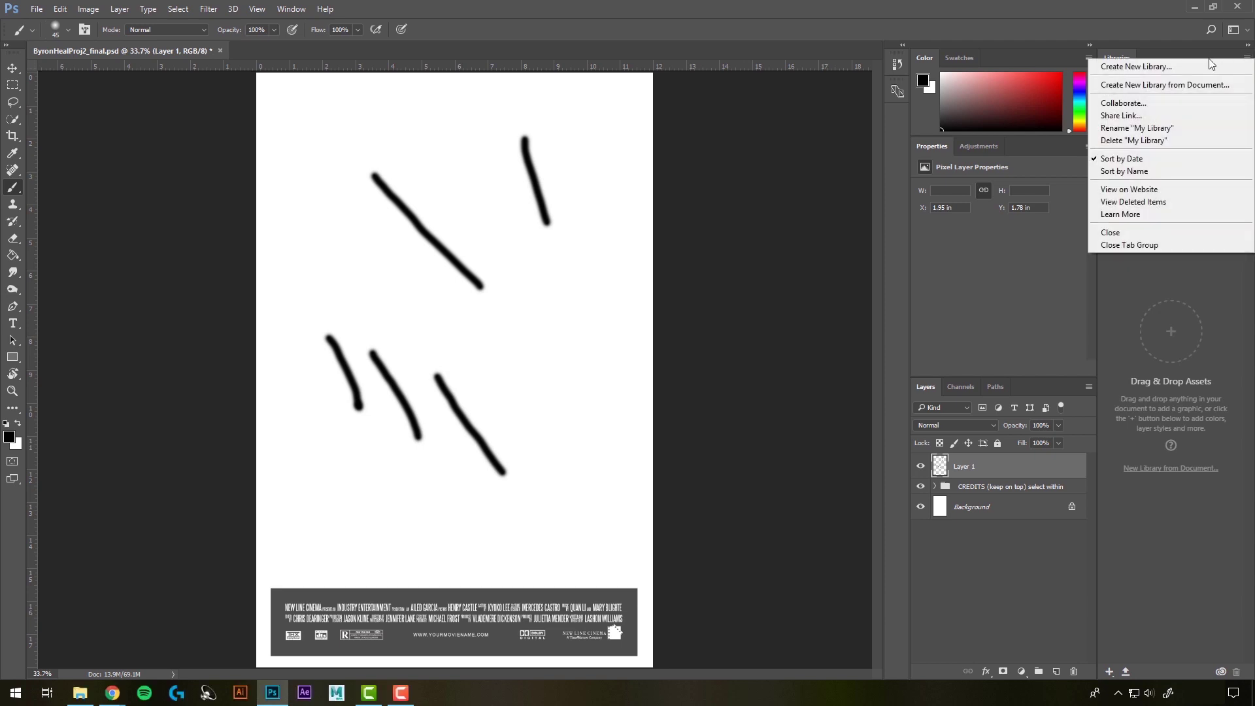
pyautogui.click(1136, 237)
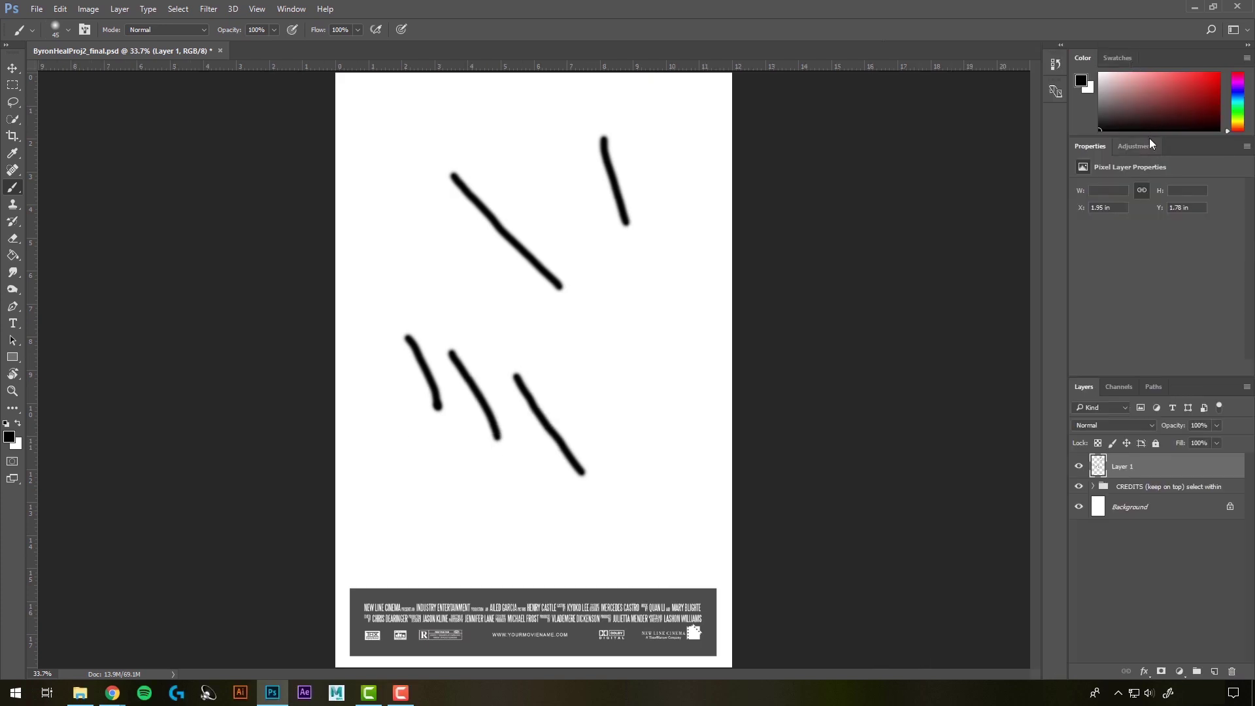
pyautogui.moveTo(1148, 135); pyautogui.dragTo(1149, 229)
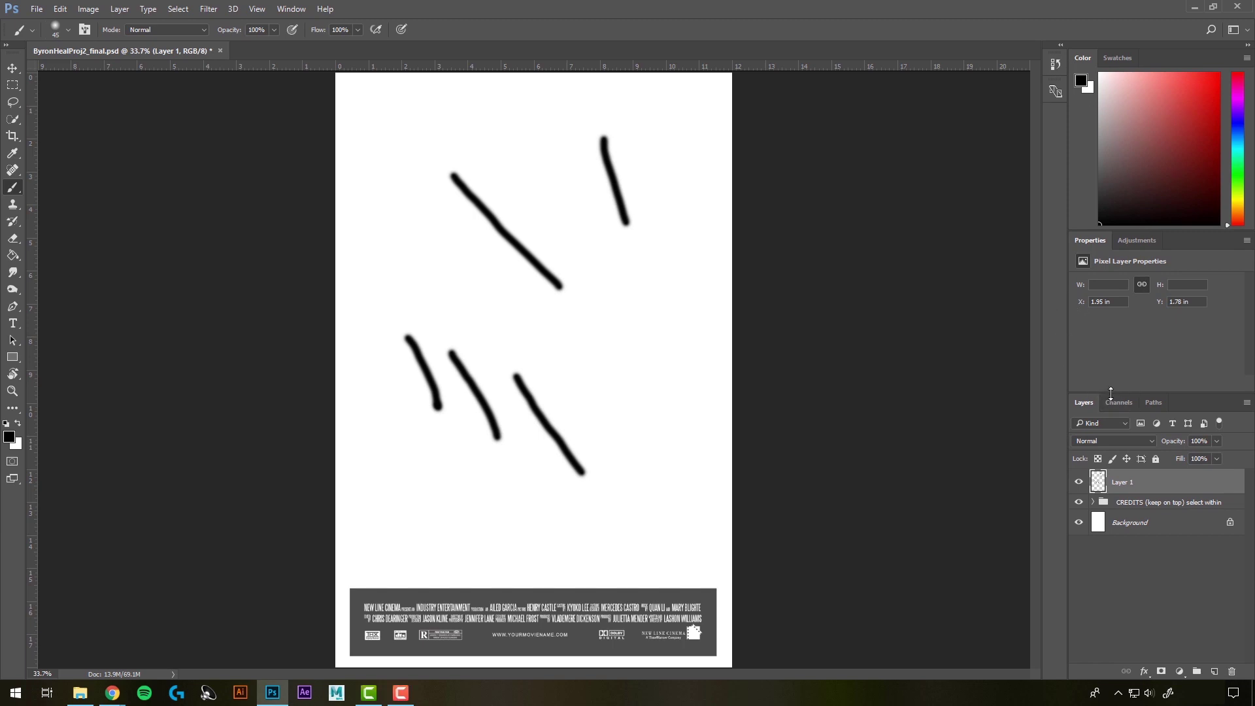
# Increase the Layers panel's height and widen the collapsed panel column to show the History and Device Preview labels
pyautogui.moveTo(1109, 393)
pyautogui.mouseDown()
pyautogui.moveTo(1106, 311)
pyautogui.moveTo(1104, 416)
pyautogui.moveTo(1107, 378)
pyautogui.mouseUp()
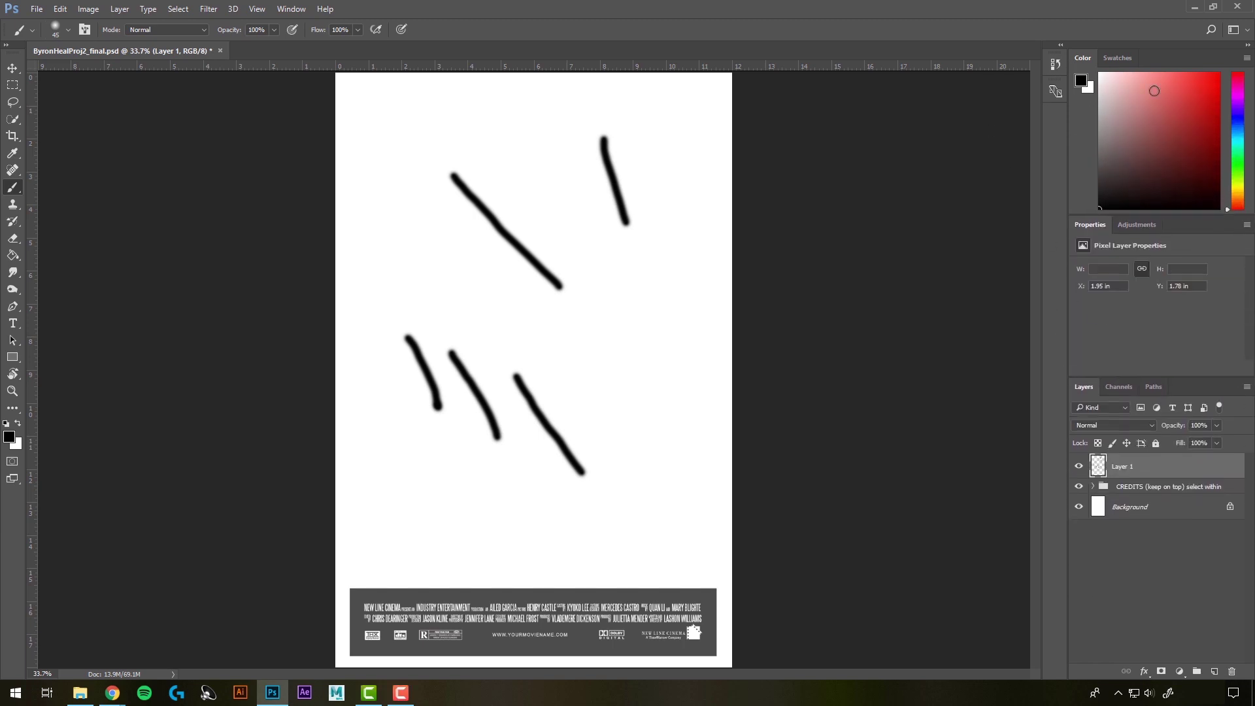
pyautogui.moveTo(1042, 148); pyautogui.dragTo(1010, 143)
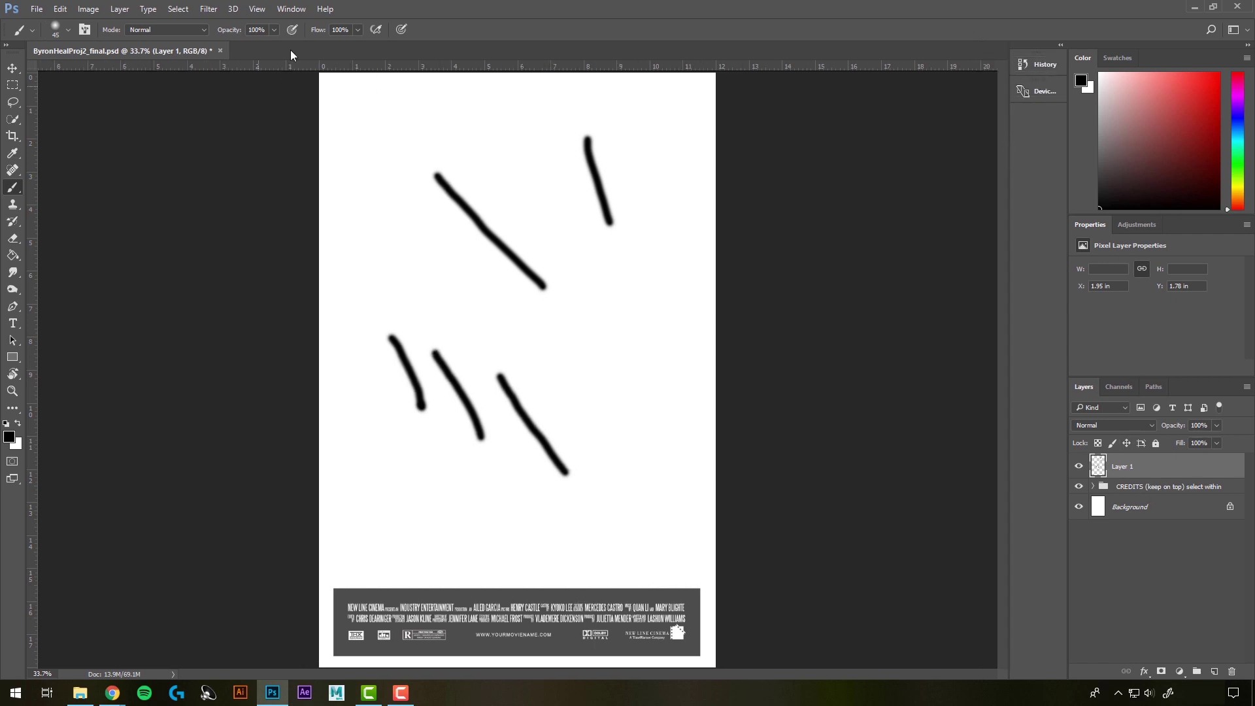
# Show the Libraries panel again and close it
pyautogui.click(292, 9)
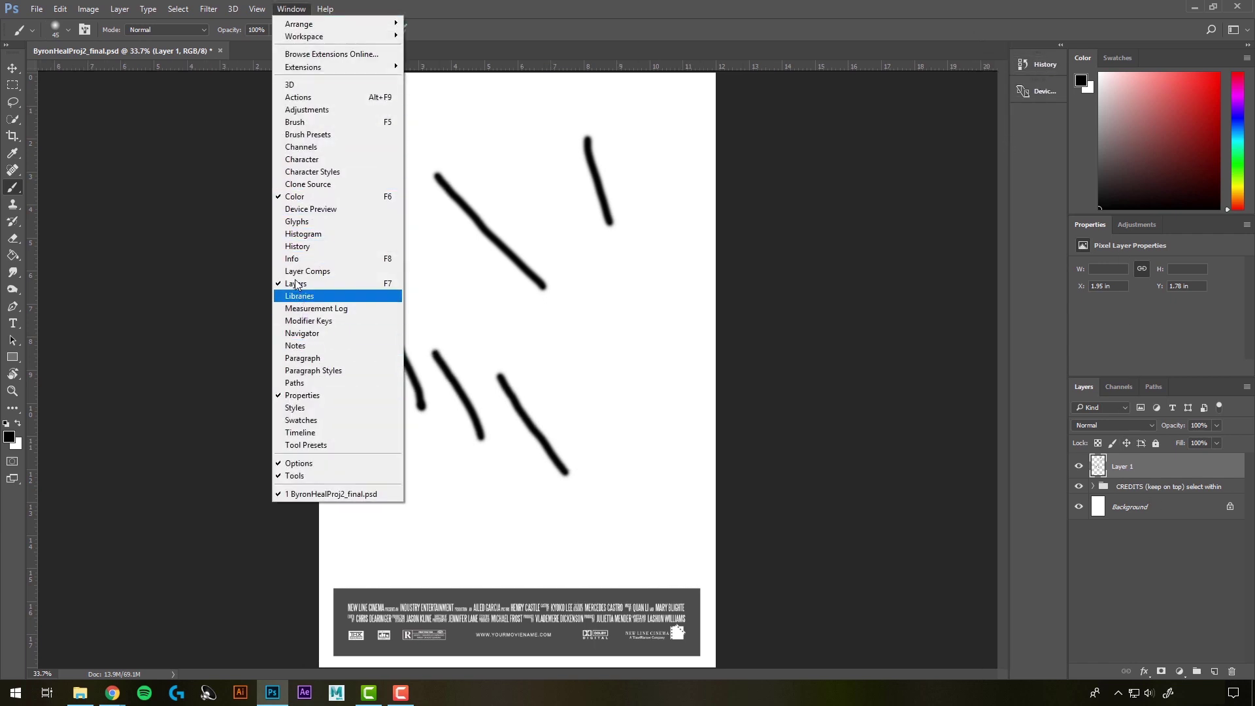
pyautogui.click(296, 299)
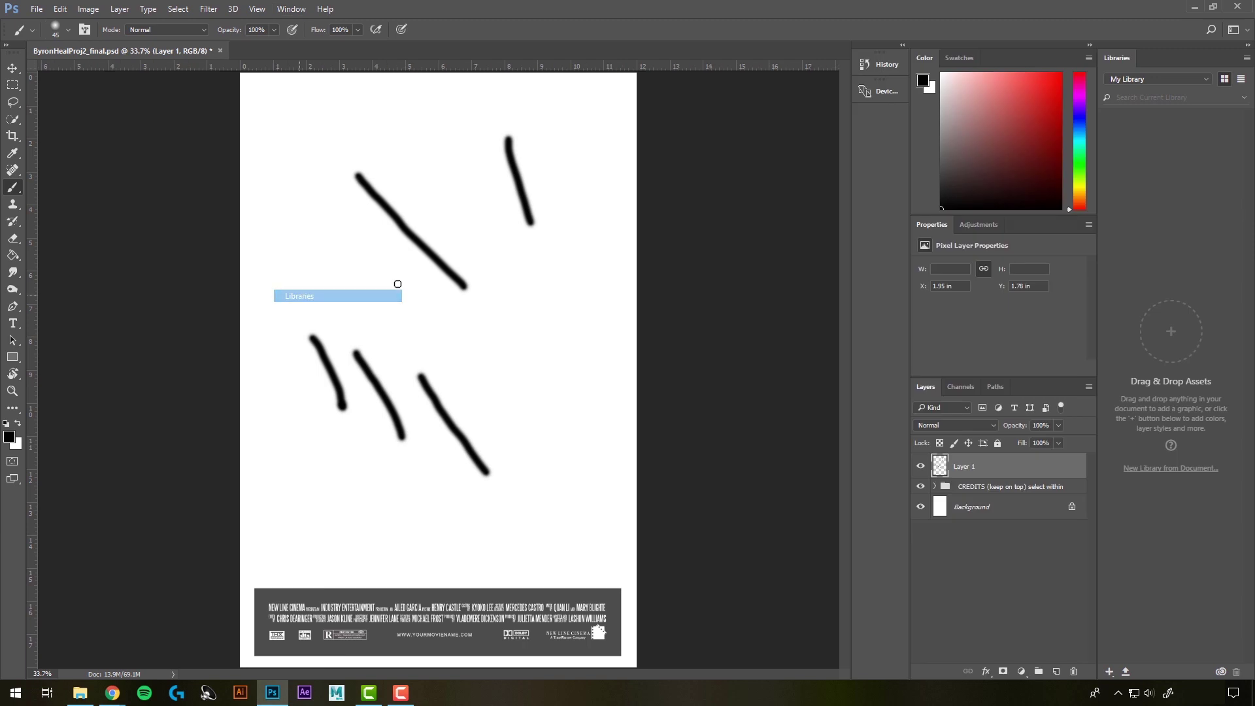
pyautogui.click(1247, 57)
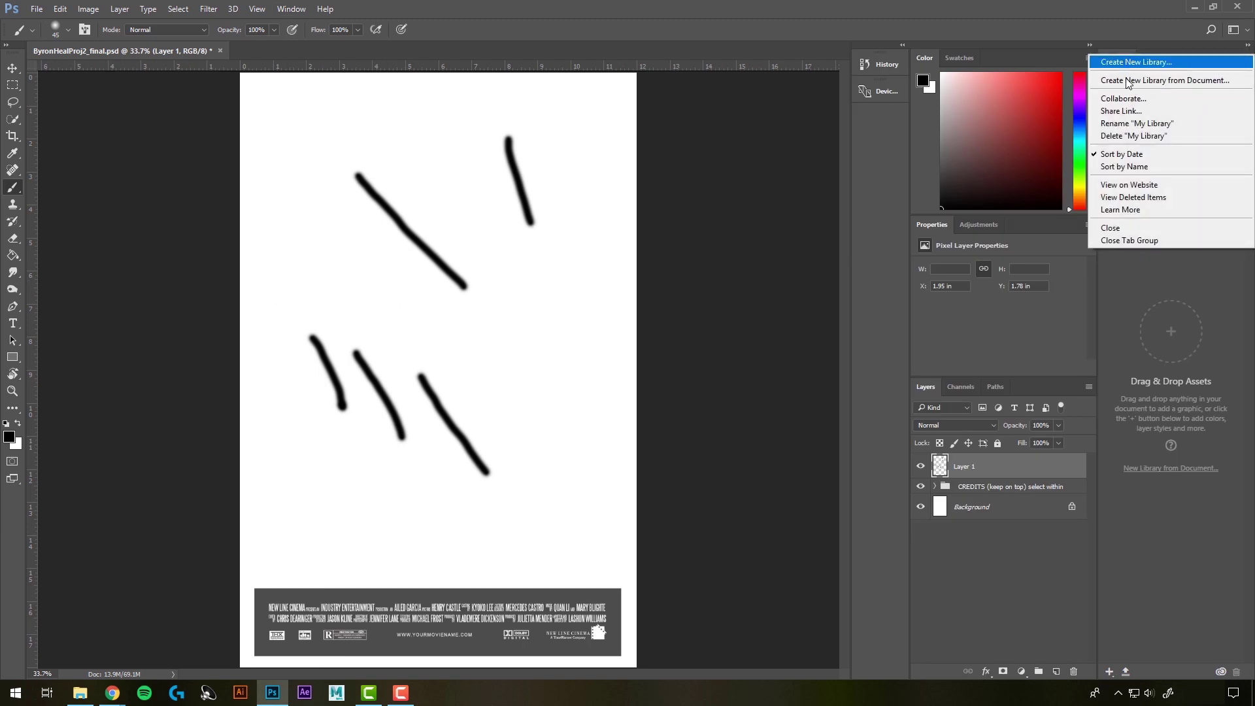
pyautogui.click(1118, 230)
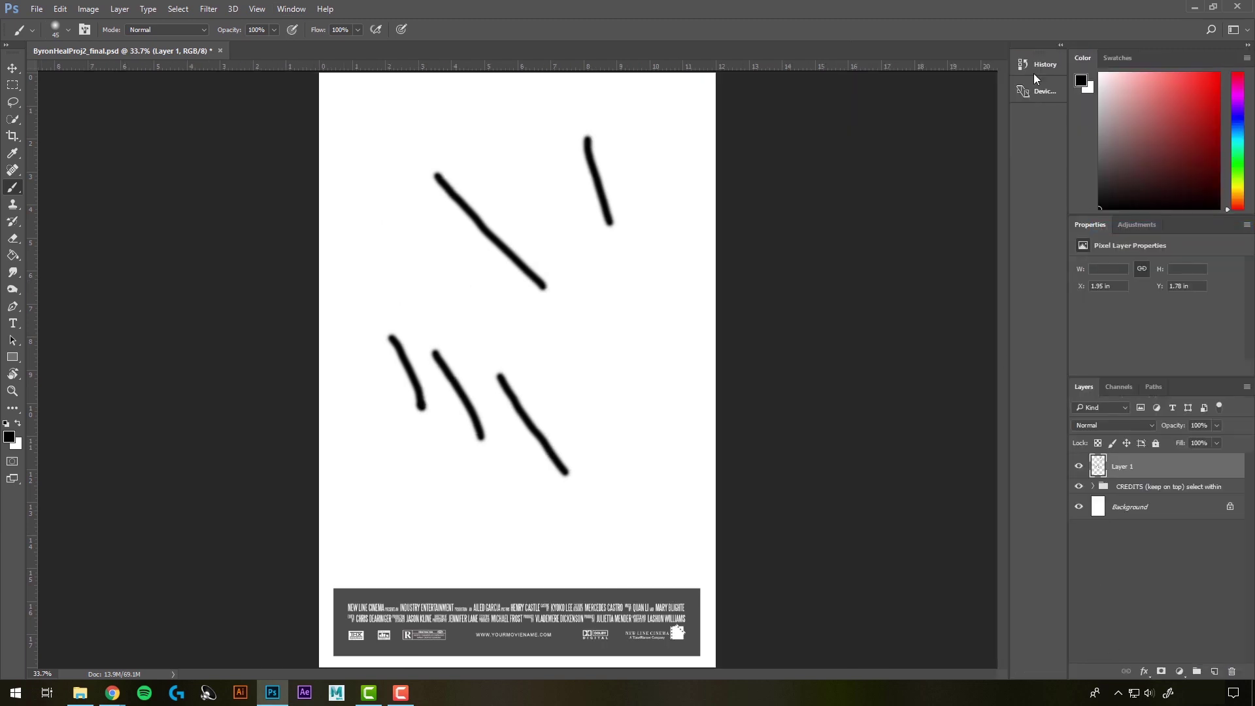
# Look over the available workspaces and workspace options, and switch to the Chrome browser
pyautogui.click(291, 8)
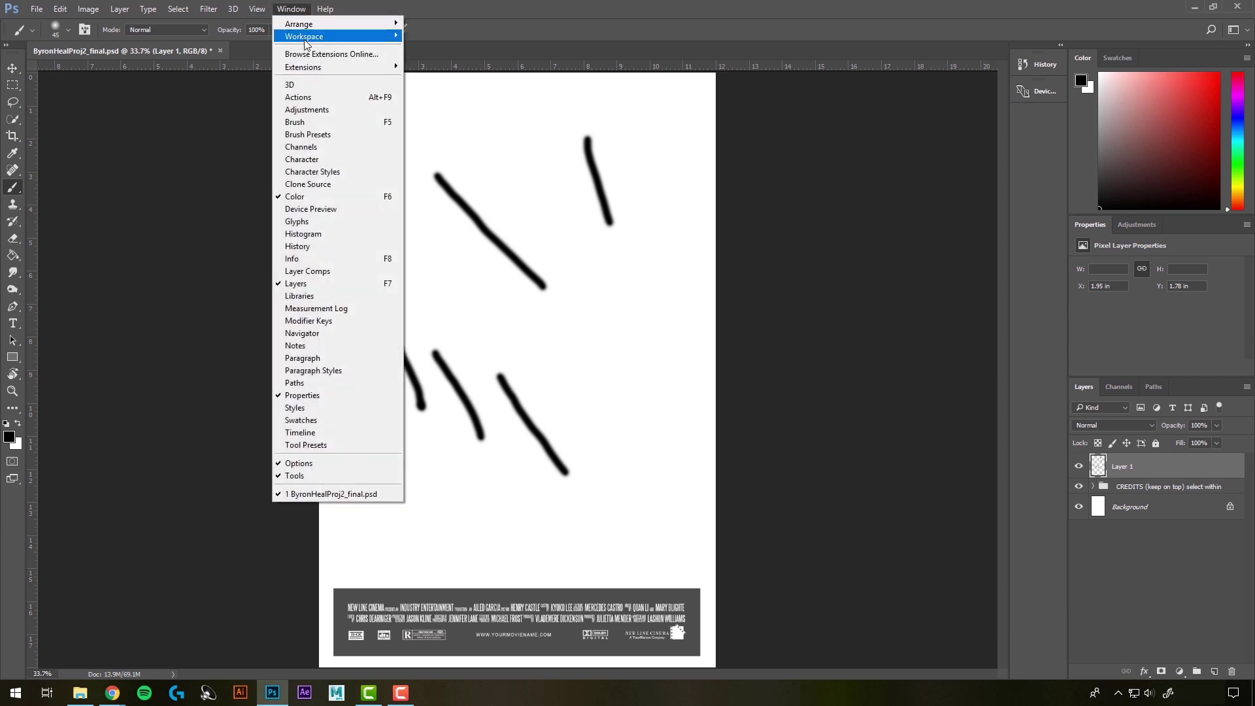
pyautogui.moveTo(306, 43)
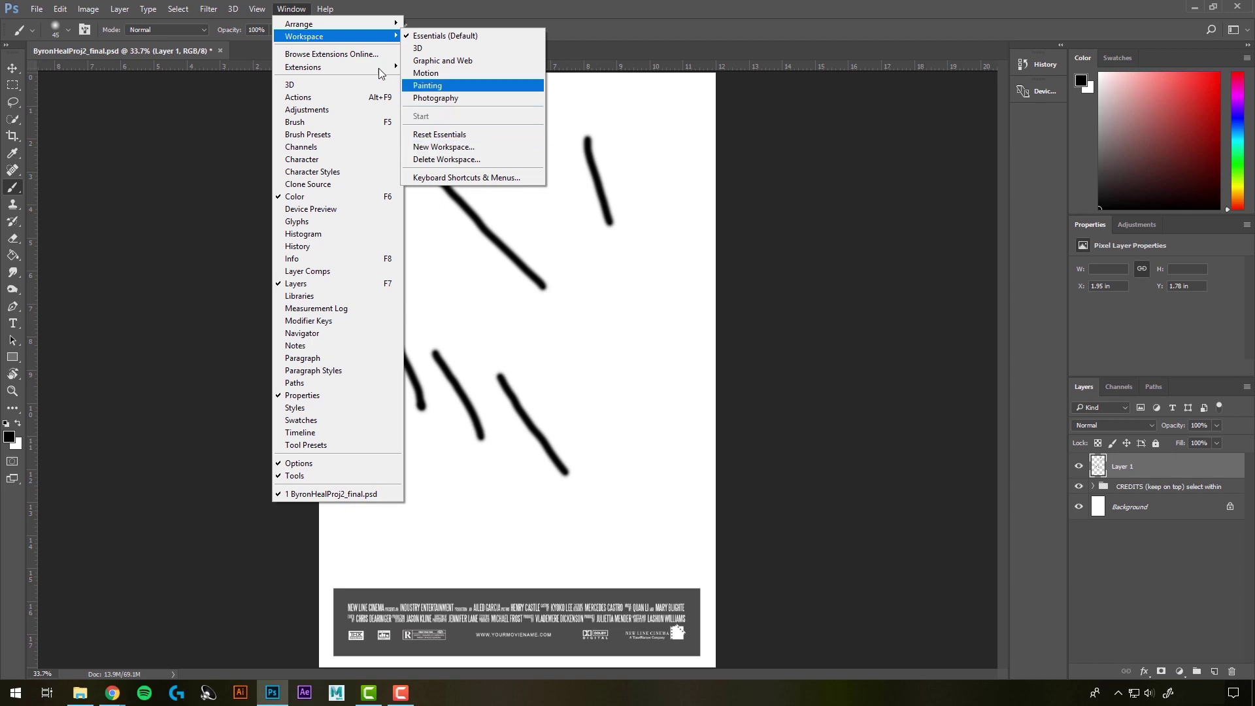
pyautogui.click(325, 9)
pyautogui.click(296, 13)
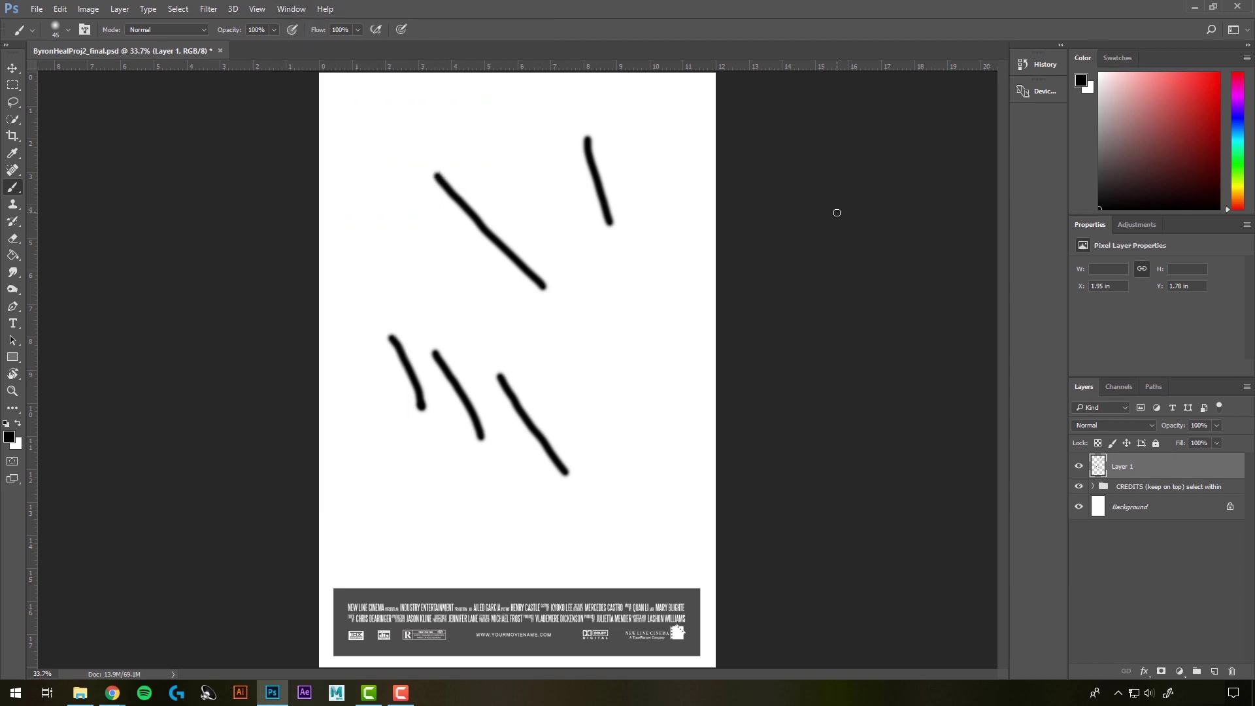
pyautogui.hotkey('alt', 'Tab')
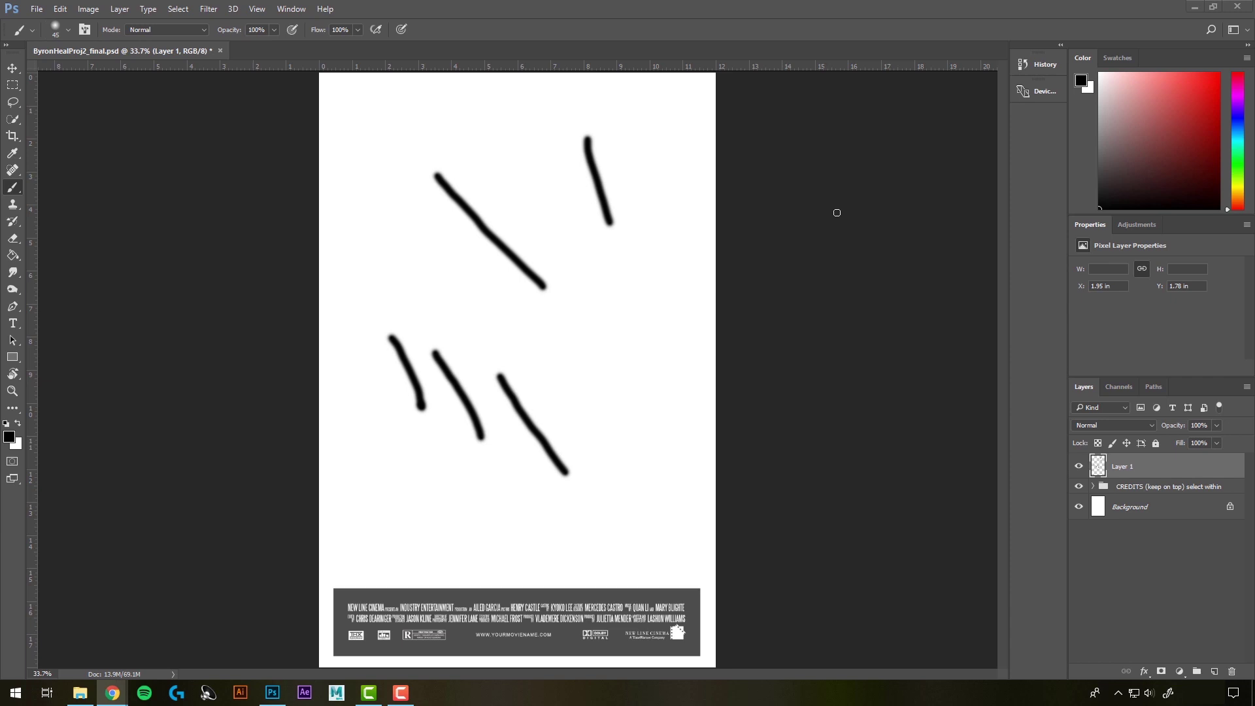